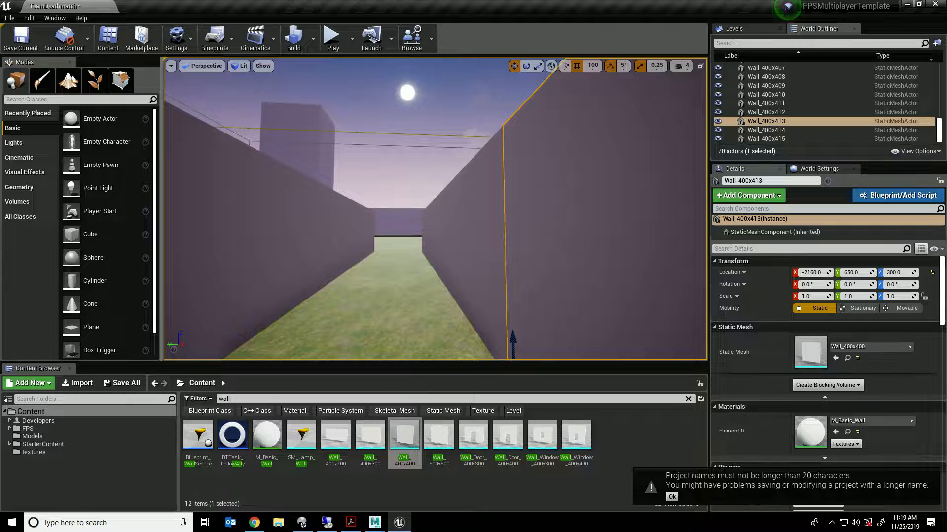
# Step: Try a cube stretched to X scale 18.25 and Z scale 7.25 as a wall on the open grass, and delete it
pyautogui.moveTo(435, 209); pyautogui.dragTo(345, 276, button='right')
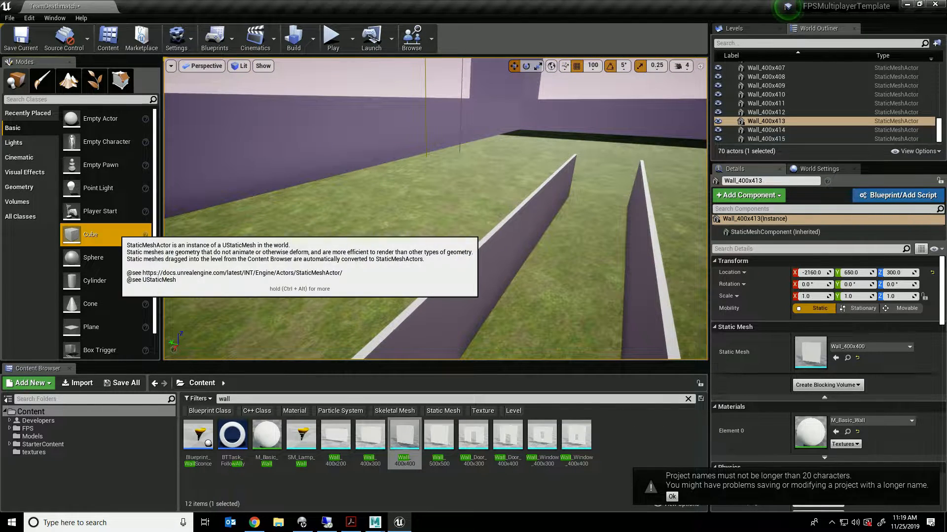
pyautogui.moveTo(74, 234); pyautogui.dragTo(167, 369)
pyautogui.press('r')
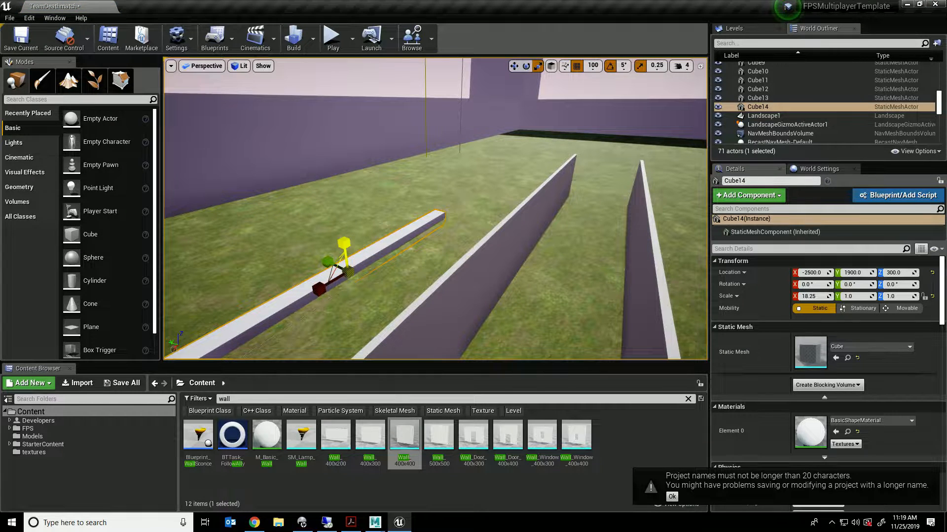
pyautogui.moveTo(343, 243); pyautogui.dragTo(344, 179)
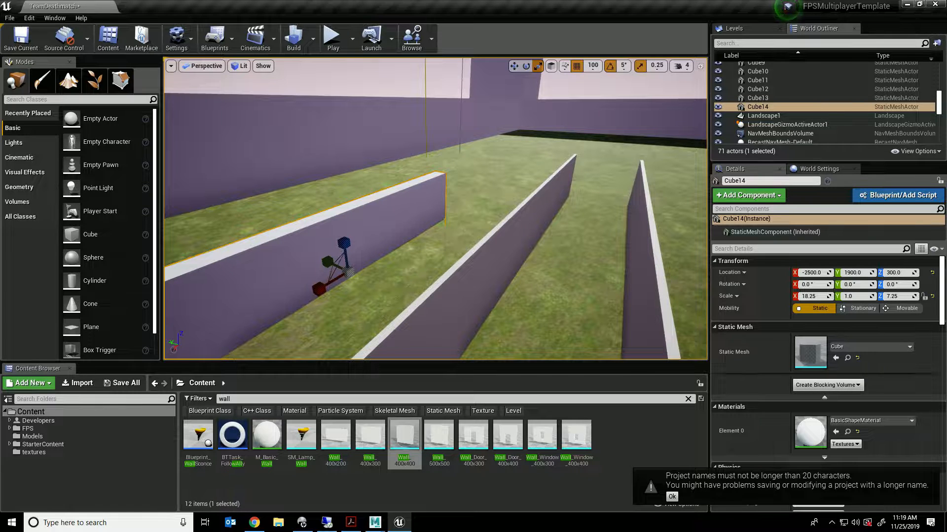
pyautogui.press('Delete')
# Step: Examine the separate Wall_400x400 segments that make up the two parallel corridor walls, ending on Wall_400x412 at the near end
pyautogui.click(530, 222)
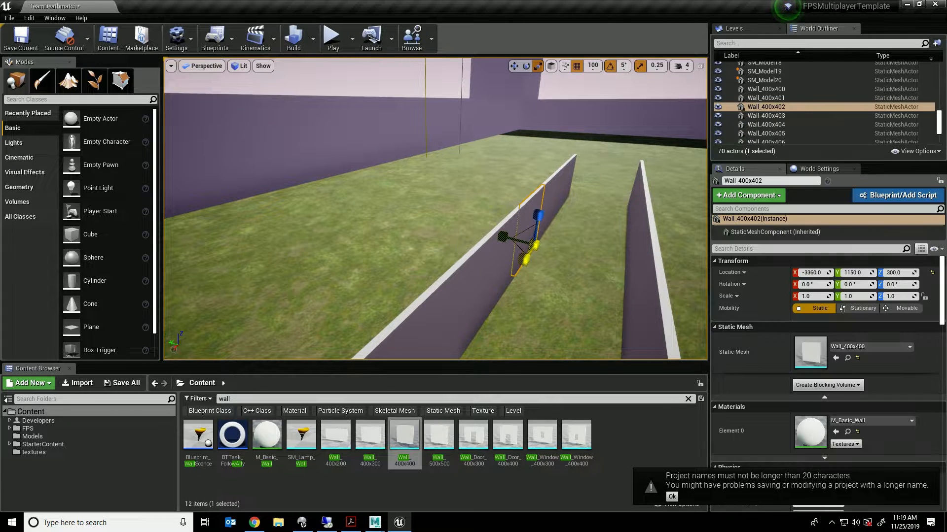
pyautogui.click(496, 261)
pyautogui.click(454, 300)
pyautogui.moveTo(454, 301); pyautogui.dragTo(459, 301, button='right')
pyautogui.moveTo(464, 237); pyautogui.dragTo(527, 276, button='right')
pyautogui.press('a')
pyautogui.click(523, 286)
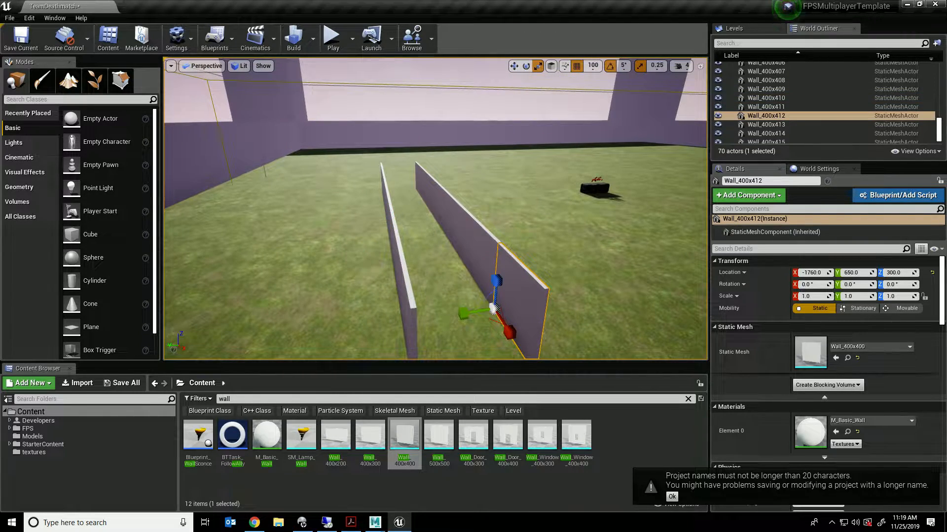
pyautogui.click(476, 269)
pyautogui.click(436, 214)
pyautogui.click(422, 198)
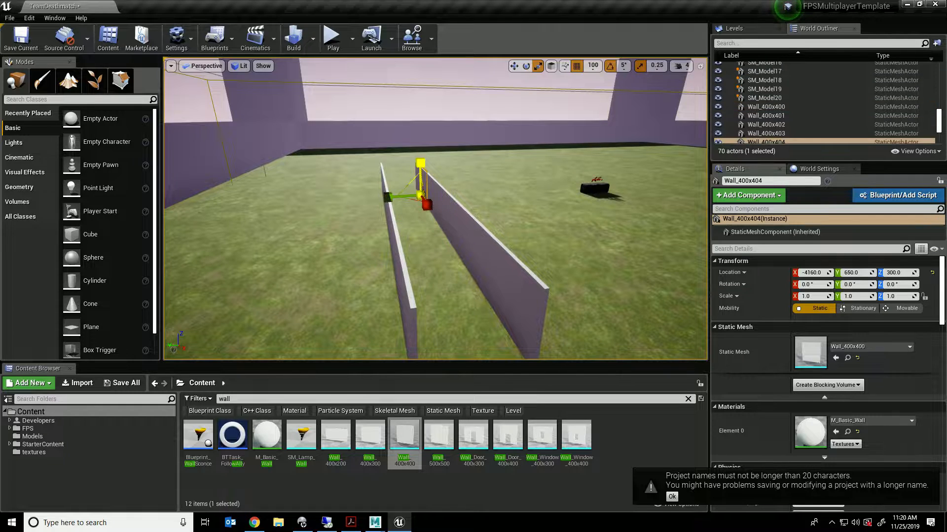
pyautogui.click(493, 308)
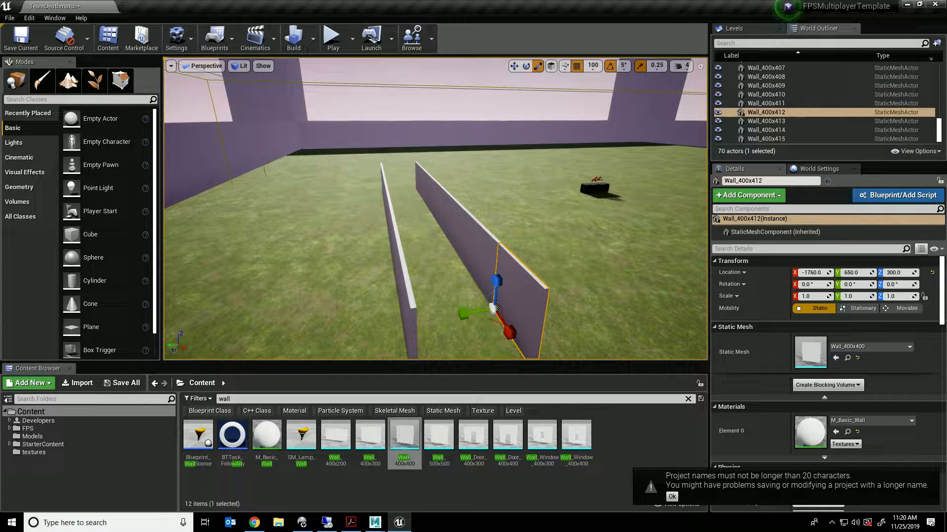
# Step: Export the Wall_400x400 static mesh as an FBX file named Wall_400x400 to the Desktop, using FBX 2013 compatibility
pyautogui.rightClick(531, 296)
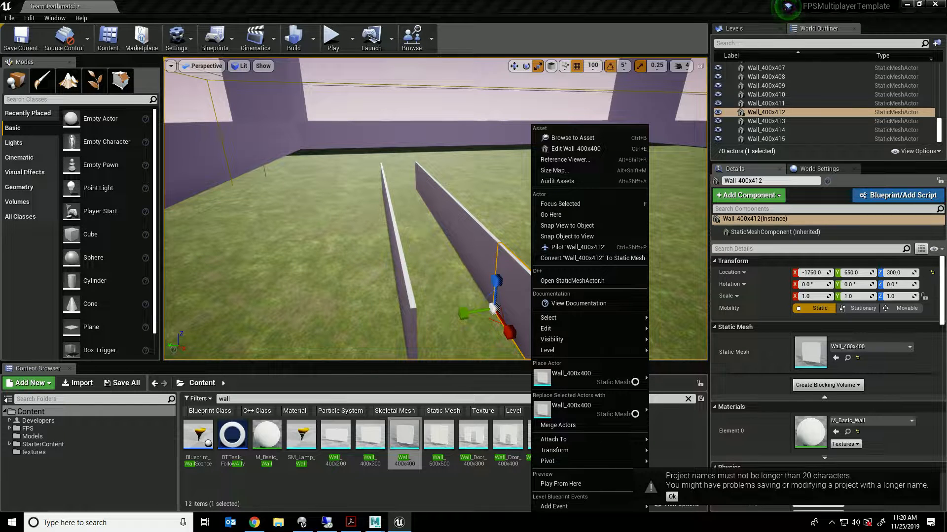
pyautogui.rightClick(408, 446)
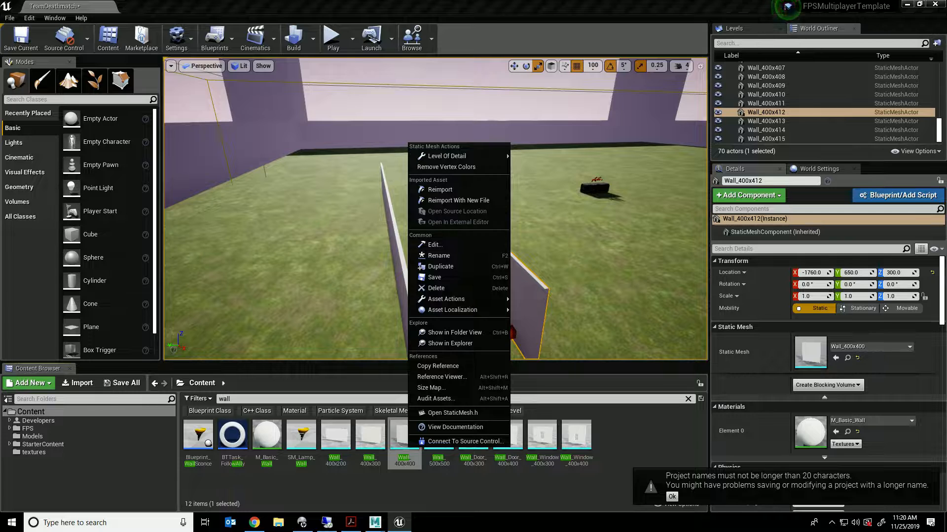
pyautogui.moveTo(453, 310)
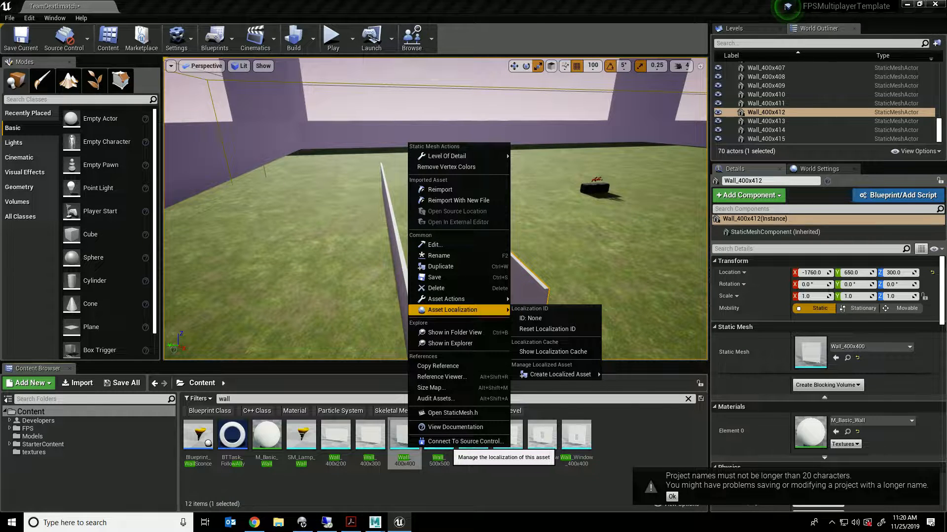
pyautogui.moveTo(493, 298)
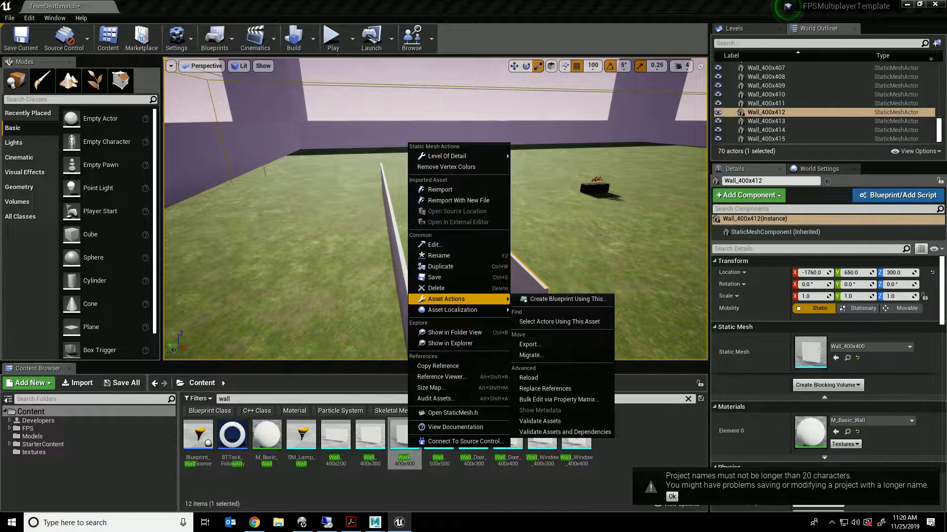
pyautogui.click(553, 355)
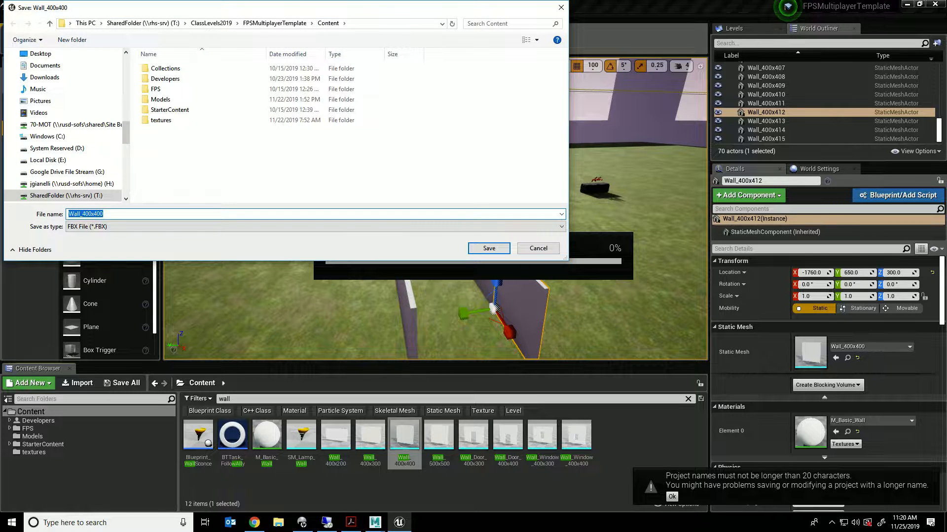
pyautogui.scroll(2, 59, 101)
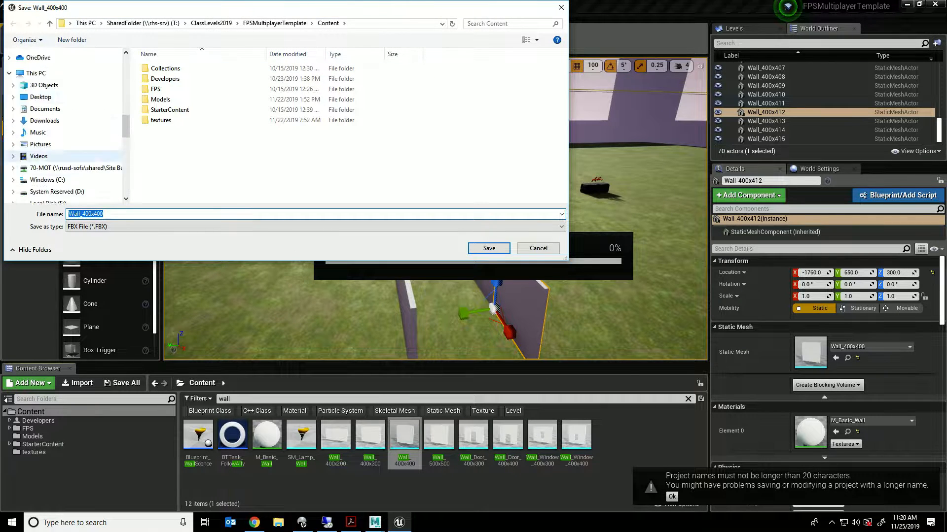
pyautogui.click(43, 121)
pyautogui.click(40, 132)
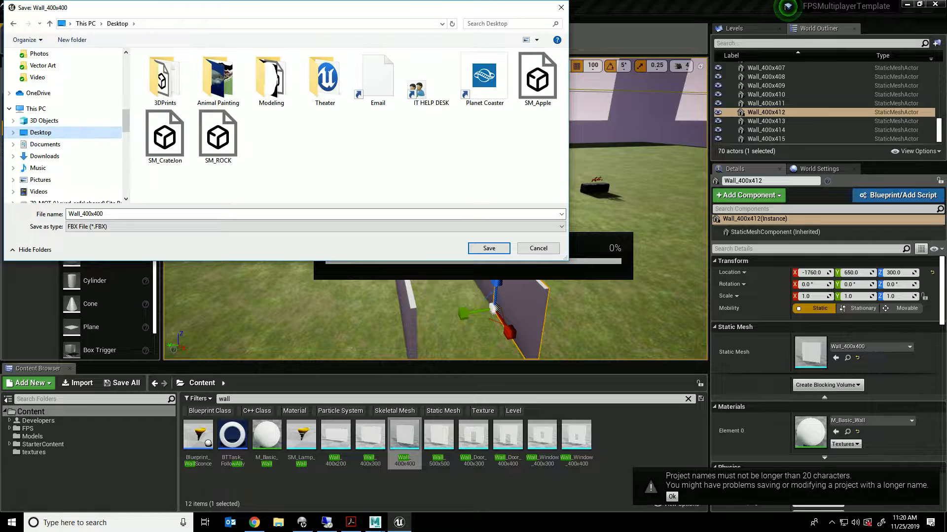
pyautogui.click(488, 248)
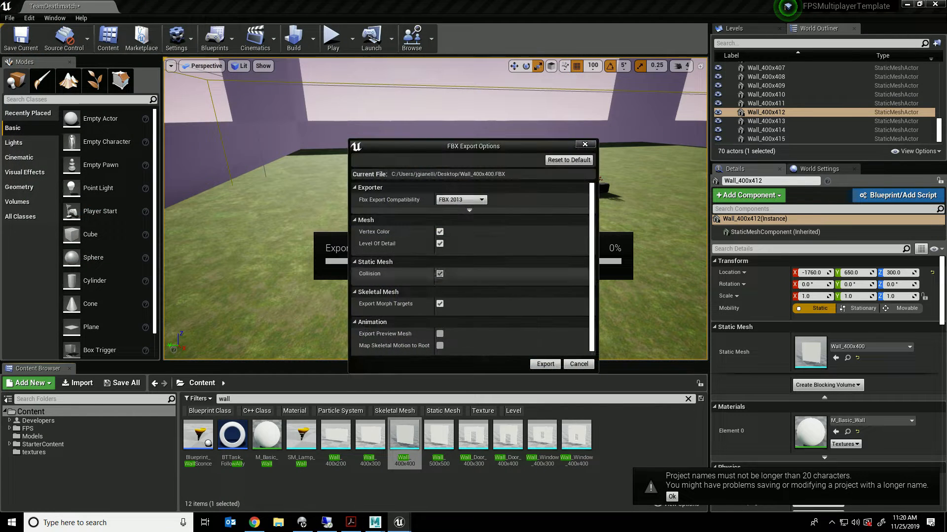
pyautogui.press('Return')
# Step: Rotate the selected end wall segment 90° about the X axis so it lies flat between the corridor walls
pyautogui.moveTo(489, 248); pyautogui.dragTo(431, 317, button='right')
pyautogui.press('w')
pyautogui.press('e')
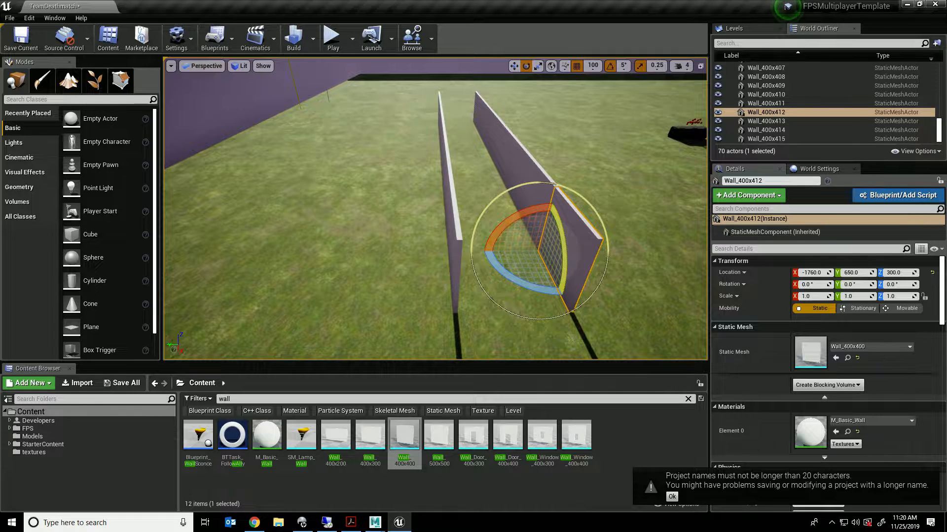
pyautogui.moveTo(532, 210); pyautogui.dragTo(478, 254)
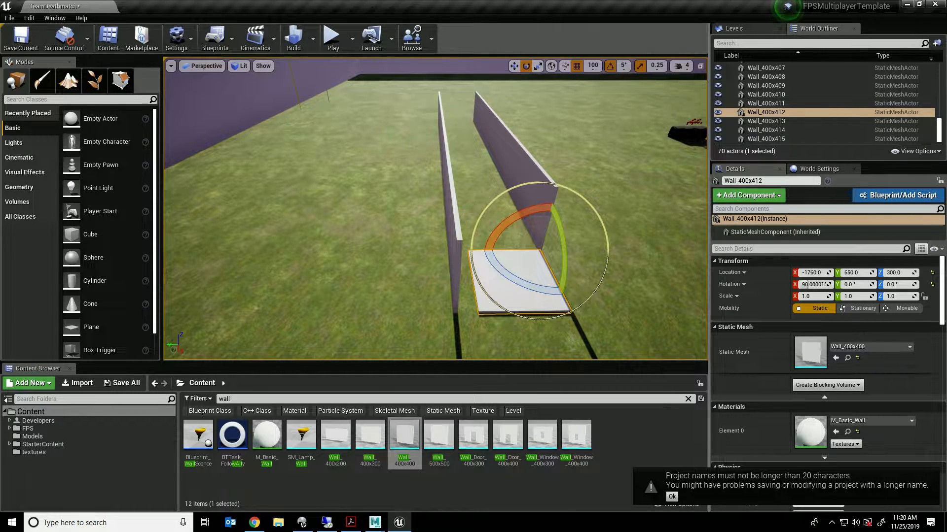
# Step: Raise the flat wall segment to Z 700 at Y 650 so it spans the corridor as a ceiling
pyautogui.press('w')
pyautogui.moveTo(477, 254)
pyautogui.mouseDown(button='right')
pyautogui.moveTo(449, 254)
pyautogui.moveTo(487, 264)
pyautogui.mouseUp(button='right')
pyautogui.press('d')
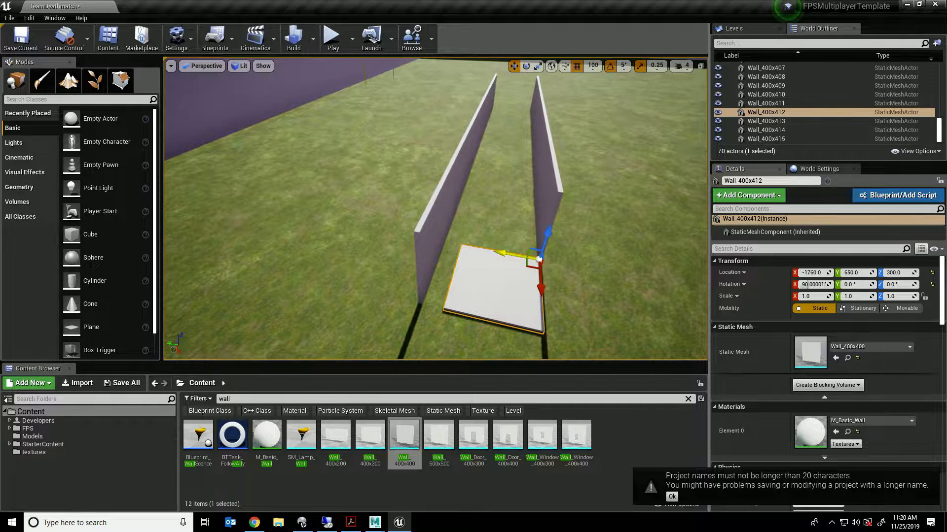
pyautogui.moveTo(513, 256); pyautogui.dragTo(504, 255)
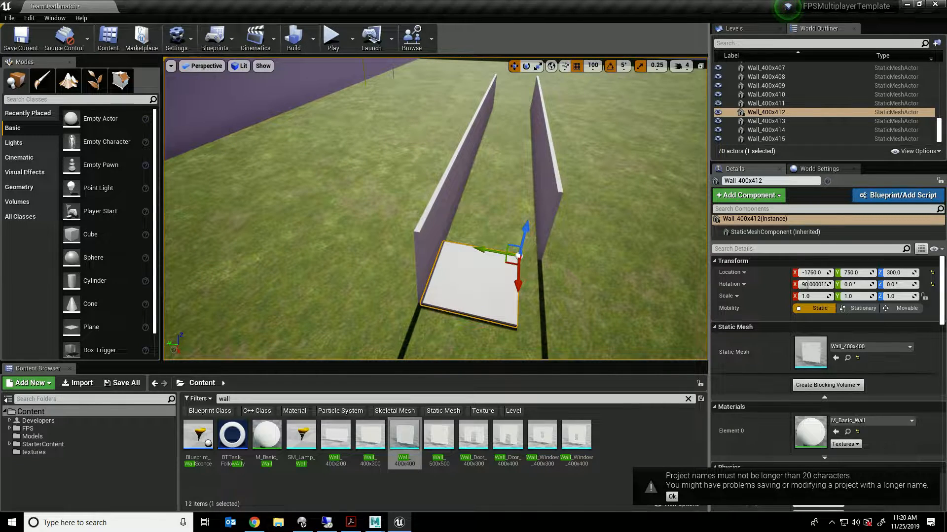
pyautogui.moveTo(482, 247); pyautogui.dragTo(559, 190)
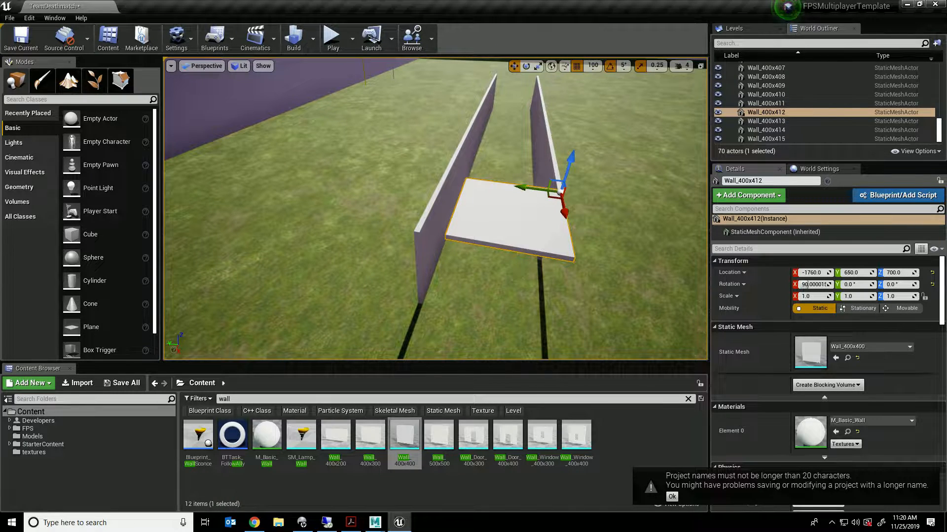
# Step: Switch to Maya and import Wall_400x400.FBX from the Desktop into the empty scene
pyautogui.click(375, 522)
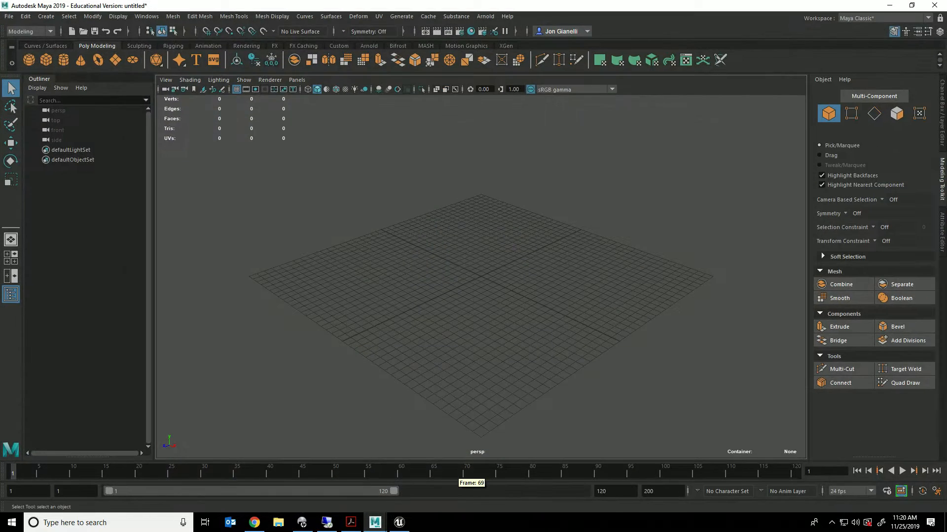
pyautogui.click(9, 16)
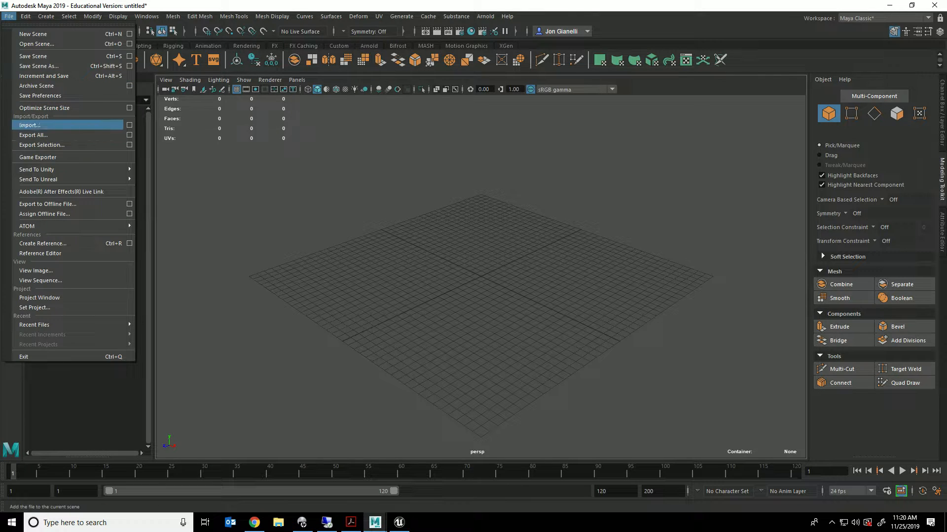
pyautogui.click(29, 131)
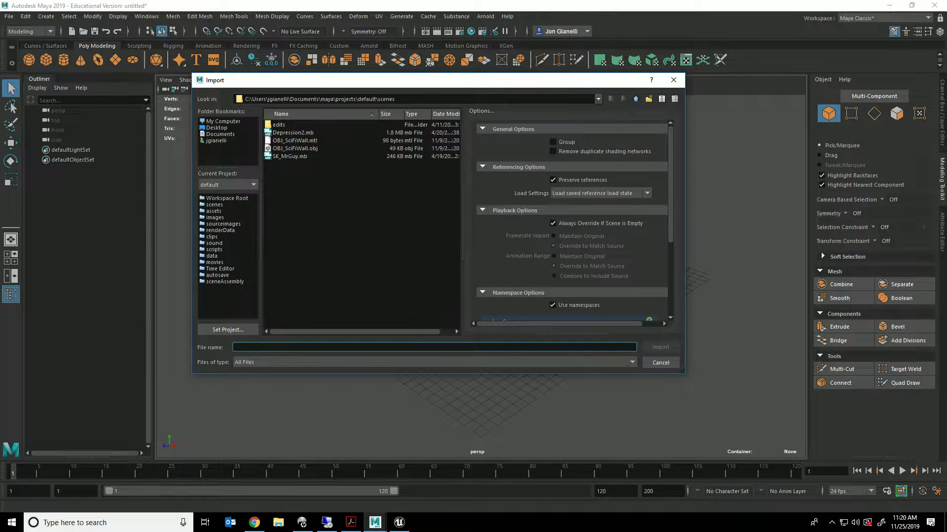
pyautogui.click(216, 128)
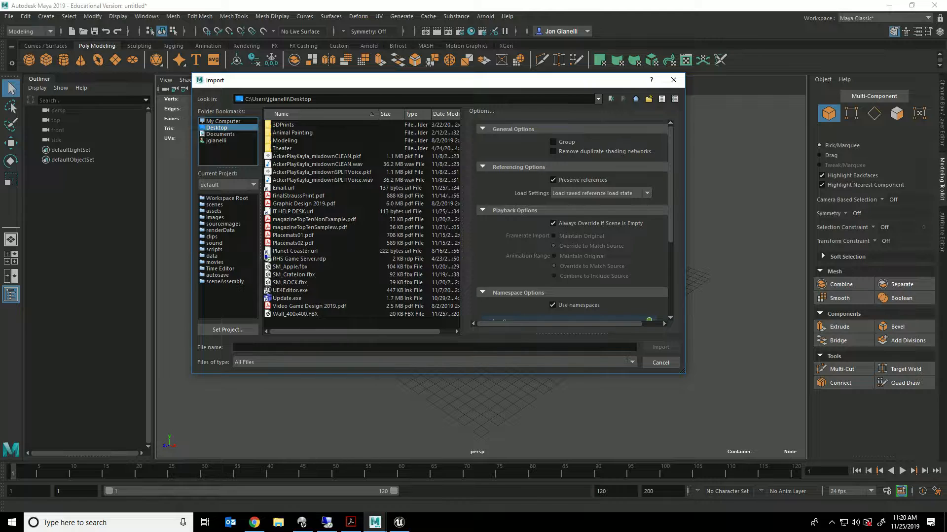
pyautogui.doubleClick(296, 314)
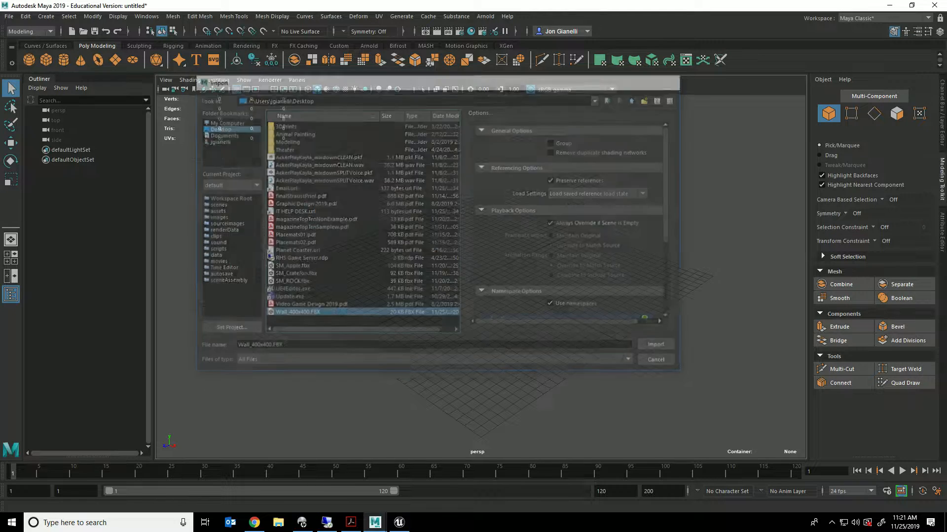
# Step: Set the Move tool's step snap to Relative at 100 and try it on the imported wall along X
pyautogui.scroll(-10, 481, 278)
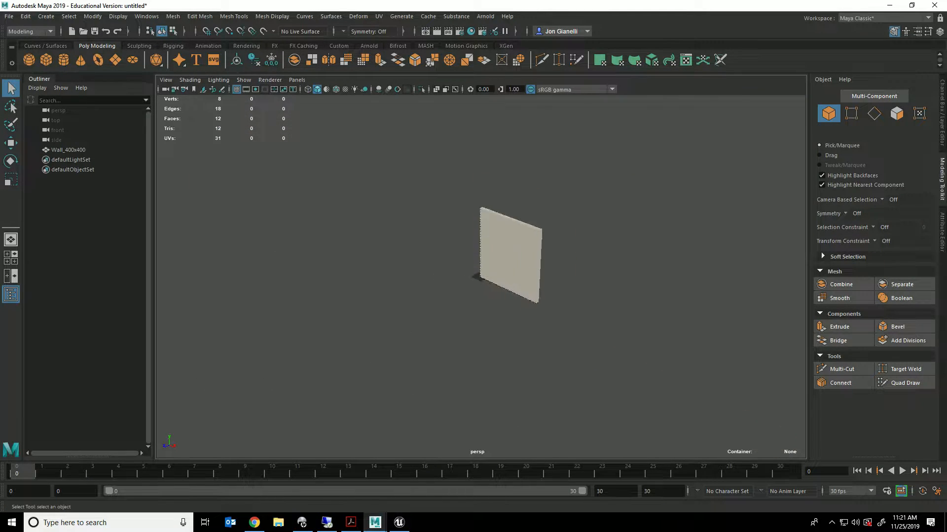
pyautogui.scroll(8, 481, 277)
pyautogui.keyDown('alt'); pyautogui.moveTo(481, 277); pyautogui.dragTo(502, 280); pyautogui.keyUp('alt')
pyautogui.keyDown('alt'); pyautogui.moveTo(502, 280); pyautogui.dragTo(419, 335, button='middle'); pyautogui.keyUp('alt')
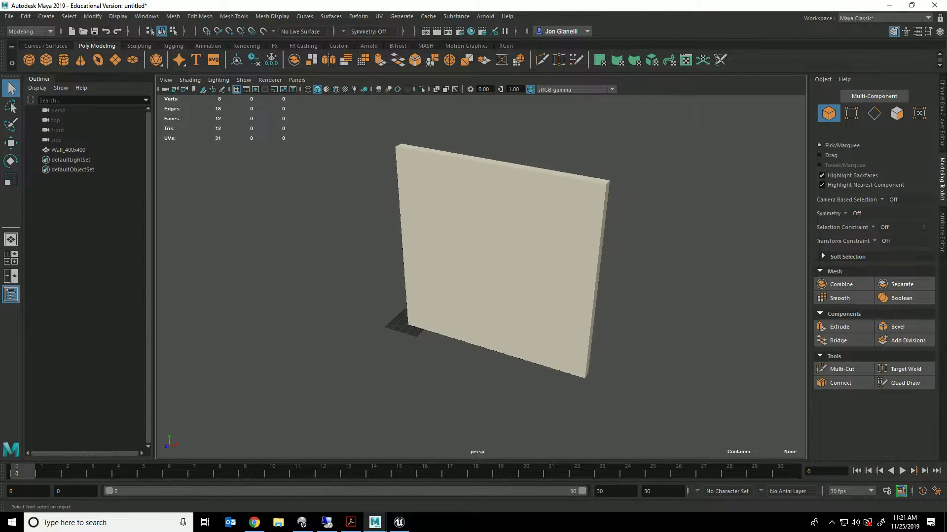
pyautogui.click(498, 261)
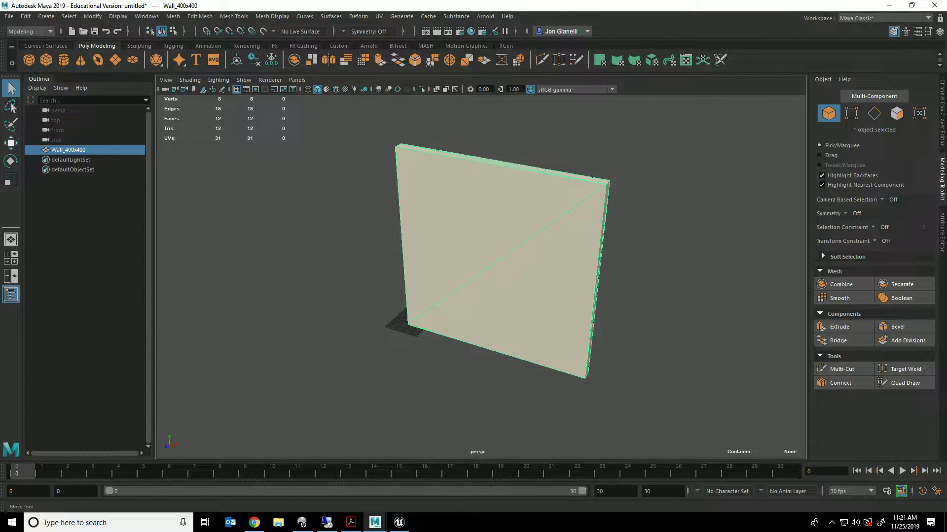
pyautogui.click(11, 162)
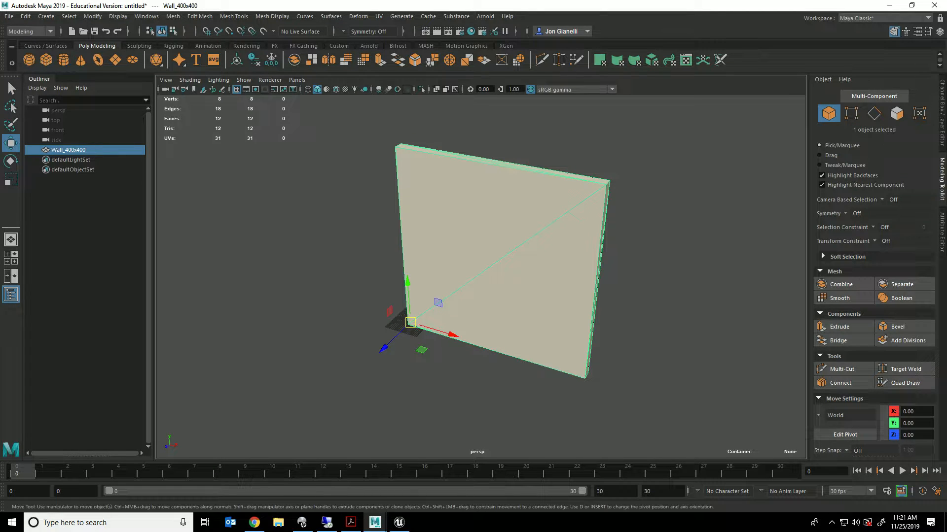
pyautogui.press('w')
pyautogui.doubleClick(11, 143)
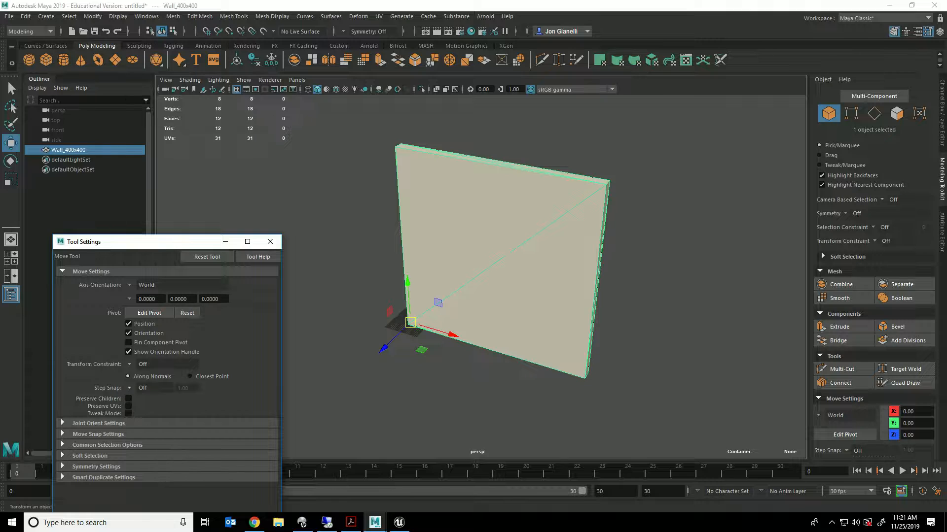
pyautogui.click(143, 388)
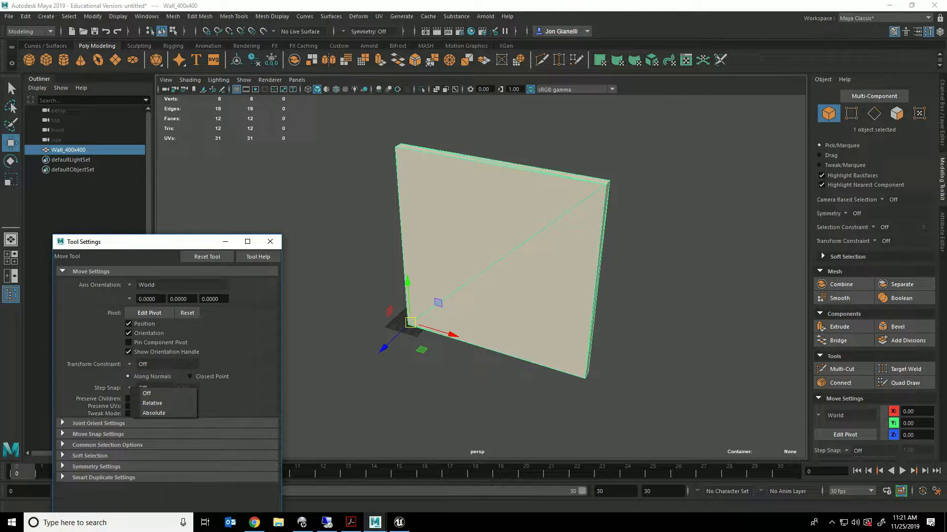
pyautogui.click(152, 404)
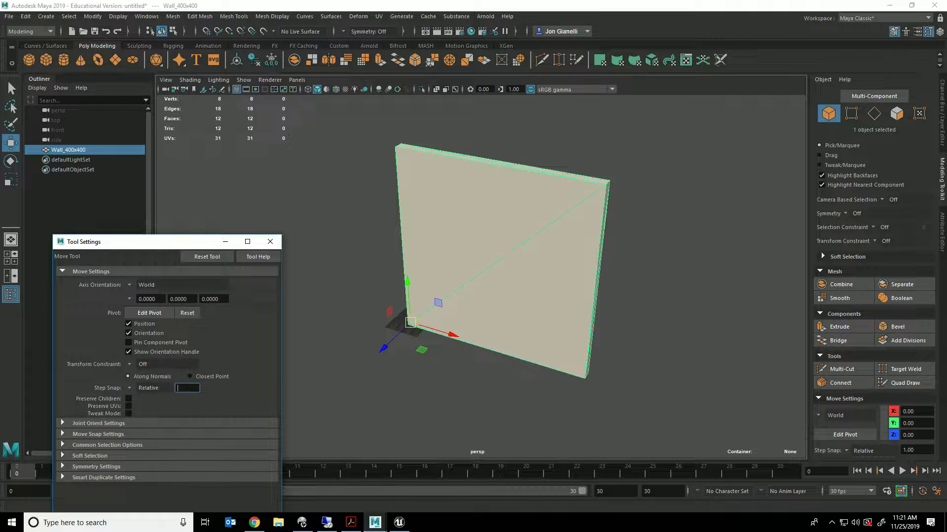
pyautogui.write('100')
pyautogui.press('Tab')
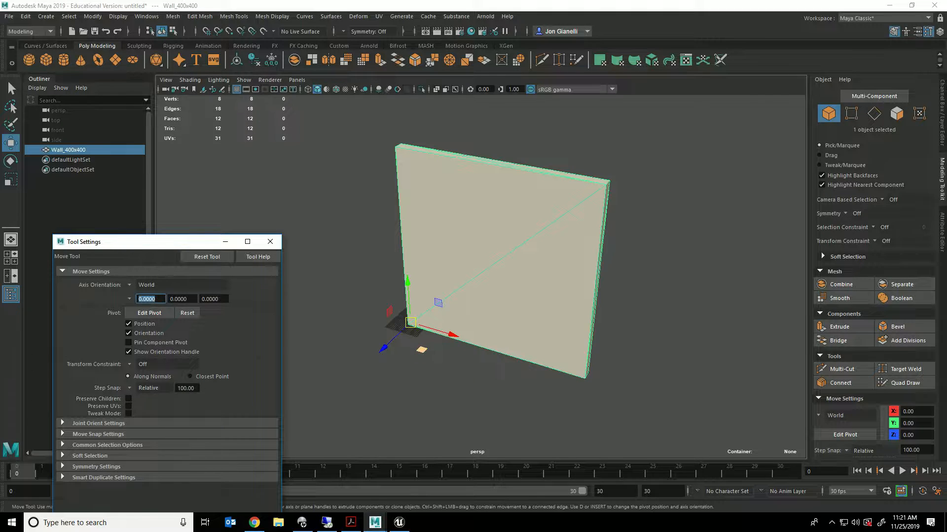
pyautogui.moveTo(441, 332)
pyautogui.mouseDown()
pyautogui.moveTo(633, 390)
pyautogui.moveTo(452, 335)
pyautogui.mouseUp()
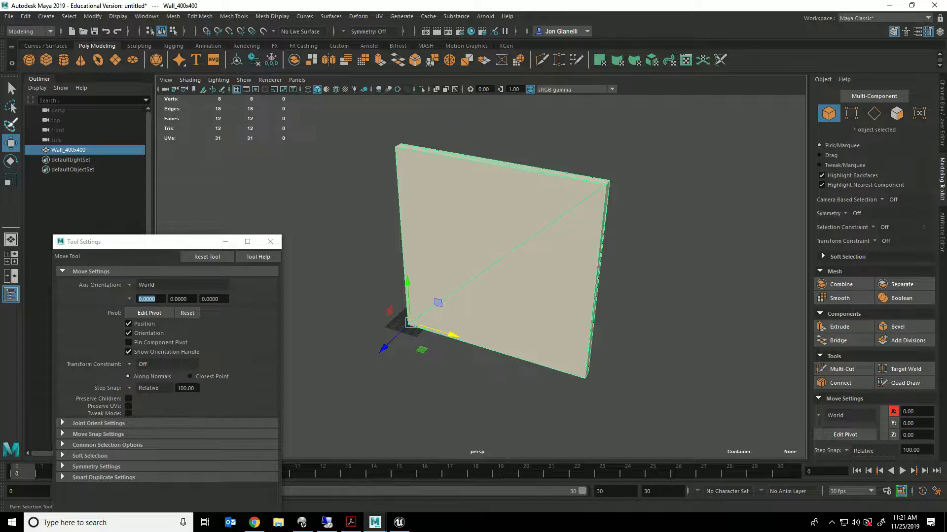
# Step: Set the Scale tool's step snap to Relative with a value of 100
pyautogui.press('e')
pyautogui.press('r')
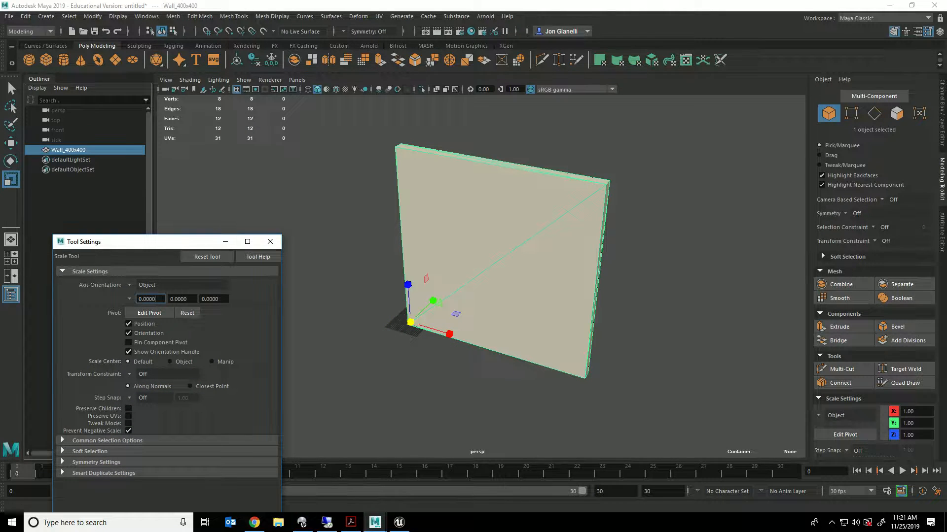
pyautogui.click(148, 398)
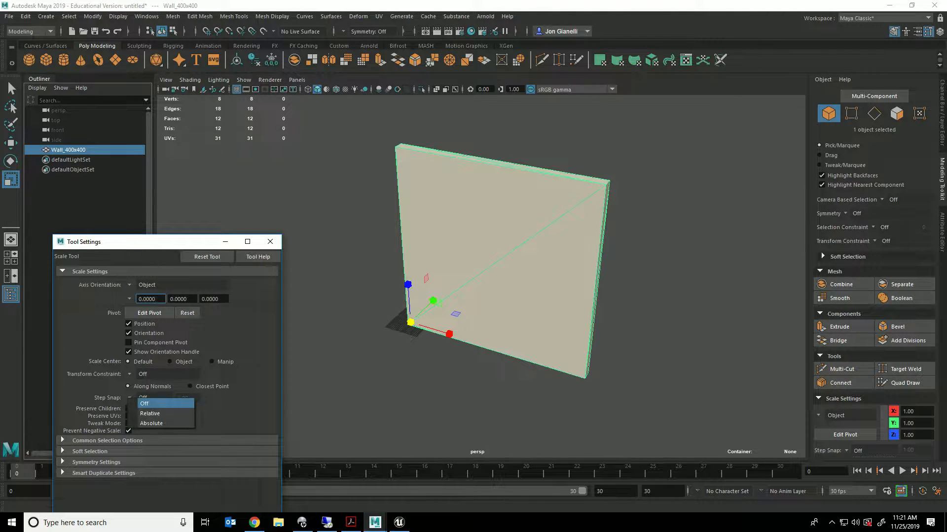
pyautogui.click(151, 414)
pyautogui.doubleClick(187, 398)
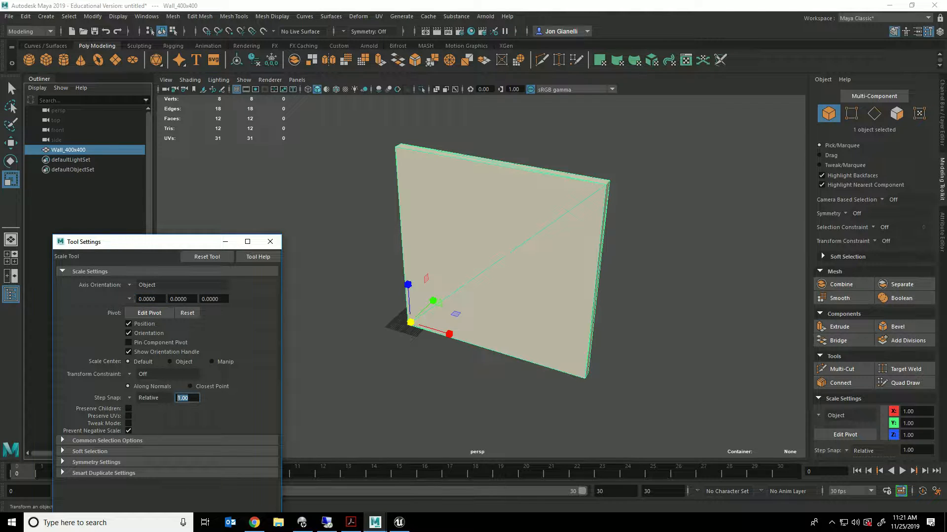
pyautogui.write('500')
pyautogui.press('Return')
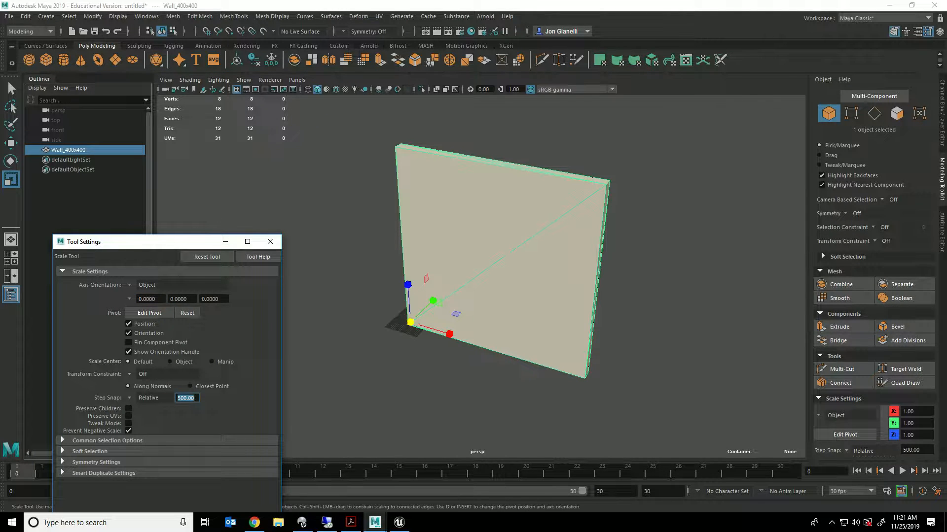
pyautogui.click(449, 335)
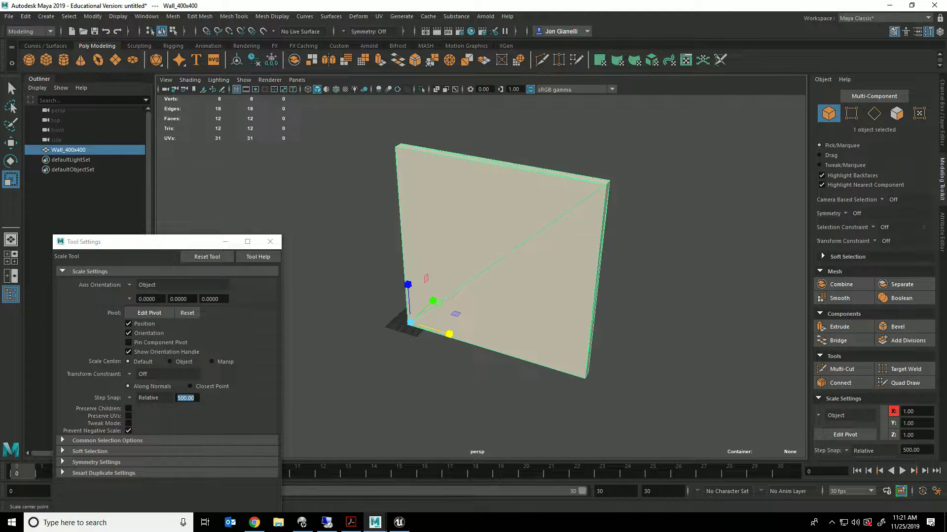
pyautogui.click(181, 398)
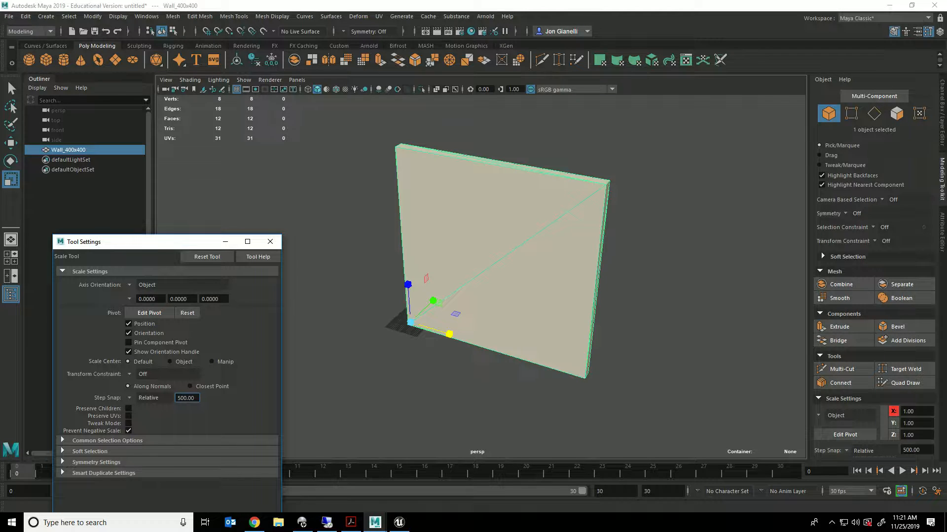
pyautogui.write('100')
pyautogui.press('Tab')
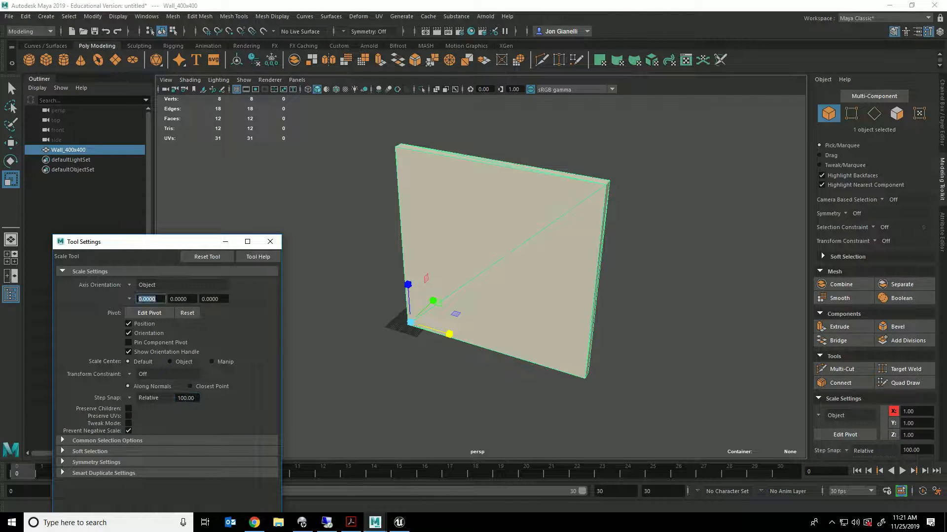
# Step: Try stretching the wall by moving its two narrow end faces 100 units along X, and undo the move
pyautogui.moveTo(570, 220); pyautogui.dragTo(570, 246, button='right')
pyautogui.keyDown('alt'); pyautogui.moveTo(570, 246); pyautogui.dragTo(508, 254); pyautogui.keyUp('alt')
pyautogui.click(511, 276)
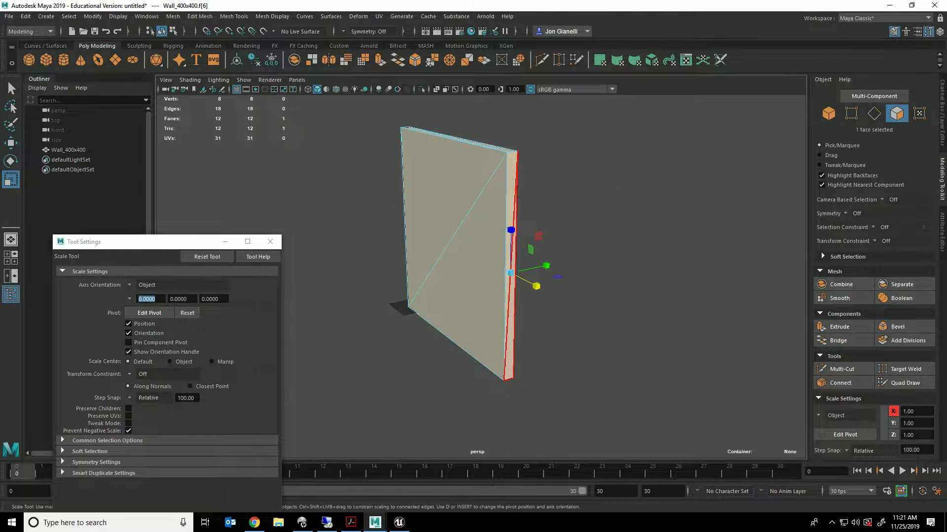
pyautogui.keyDown('shift'); pyautogui.click(509, 212); pyautogui.keyUp('shift')
pyautogui.press('w')
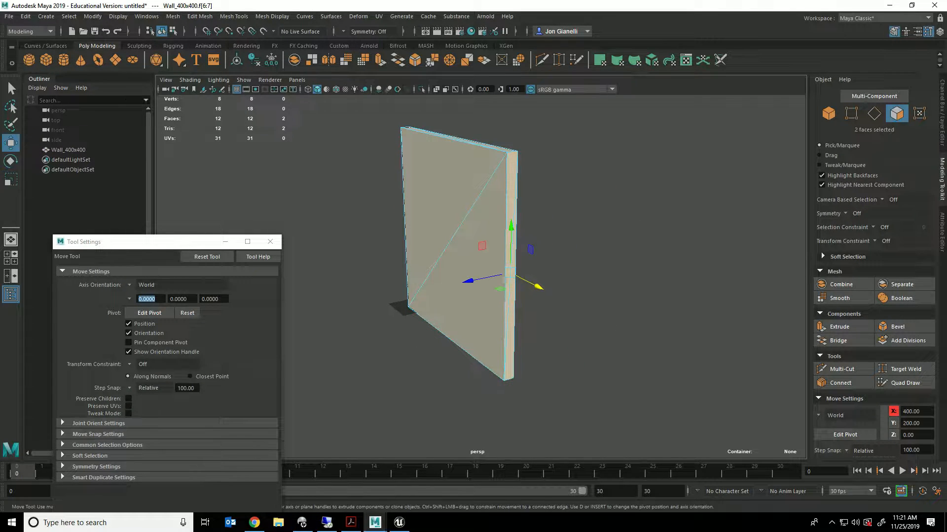
pyautogui.keyDown('alt'); pyautogui.moveTo(523, 232); pyautogui.dragTo(596, 251); pyautogui.keyUp('alt')
pyautogui.moveTo(663, 296); pyautogui.dragTo(714, 304)
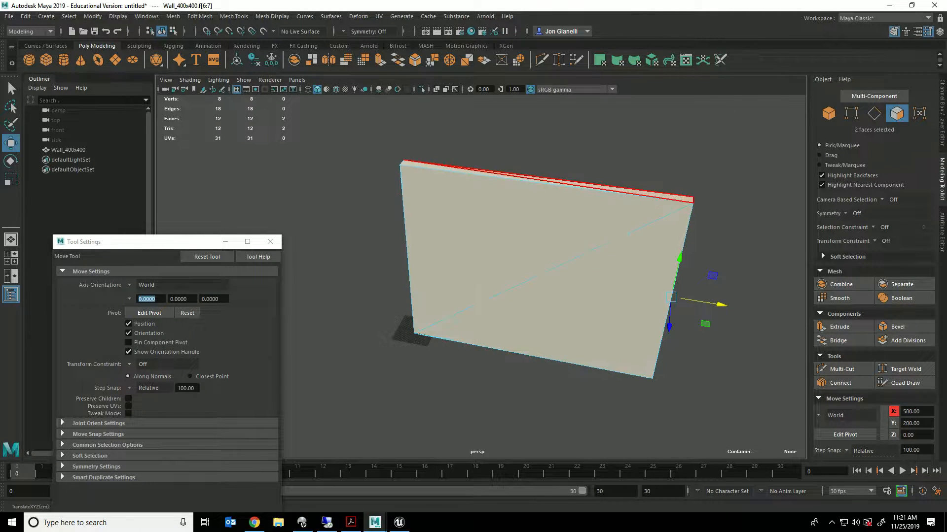
pyautogui.hotkey('ctrl', 'z')
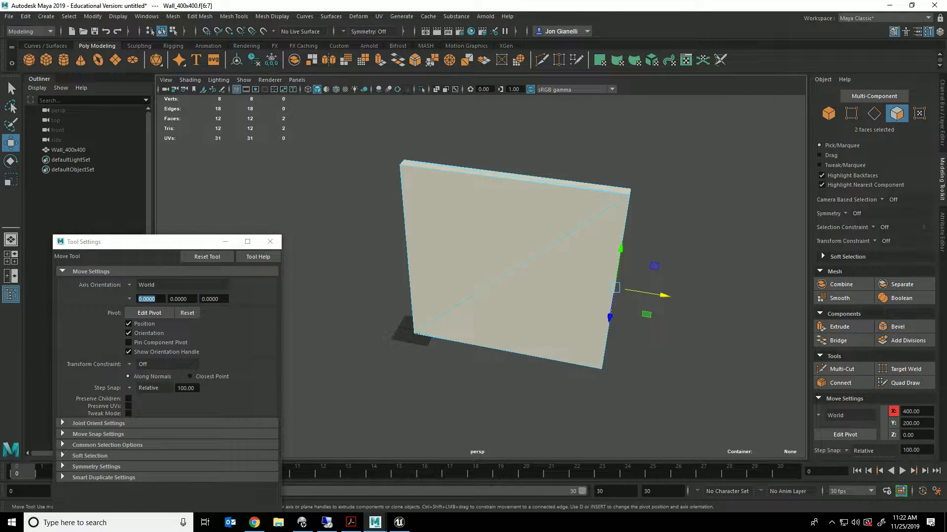
# Step: Close the tool settings and create a polygon cube scaled uniformly to 200
pyautogui.click(270, 242)
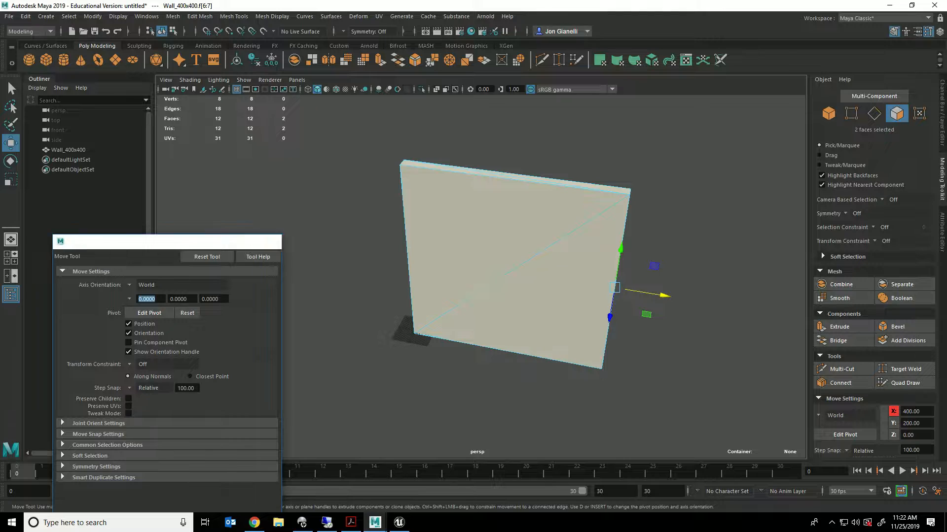
pyautogui.keyDown('alt'); pyautogui.moveTo(493, 285); pyautogui.dragTo(541, 279); pyautogui.keyUp('alt')
pyautogui.keyDown('alt'); pyautogui.moveTo(523, 236); pyautogui.dragTo(483, 232); pyautogui.keyUp('alt')
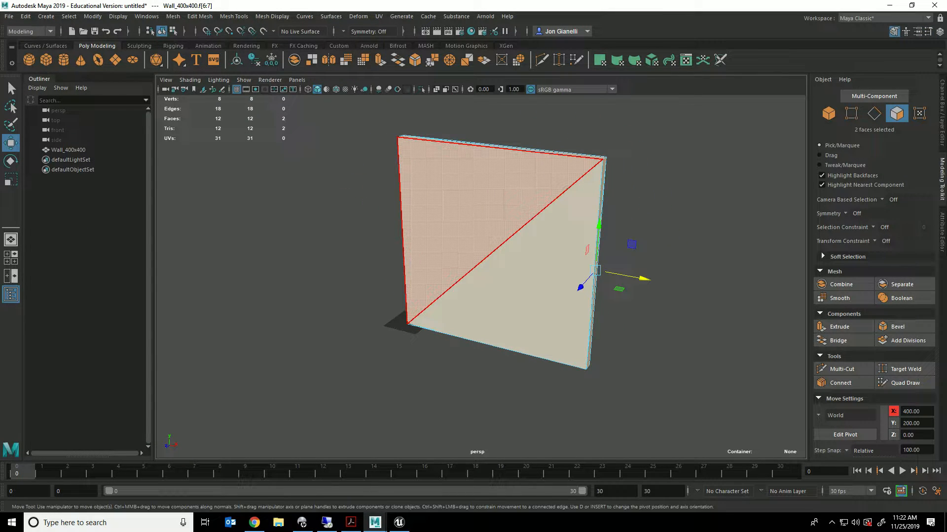
pyautogui.click(487, 217)
pyautogui.moveTo(496, 204)
pyautogui.mouseDown(button='right')
pyautogui.moveTo(495, 194)
pyautogui.moveTo(506, 198)
pyautogui.moveTo(496, 203)
pyautogui.mouseUp(button='right')
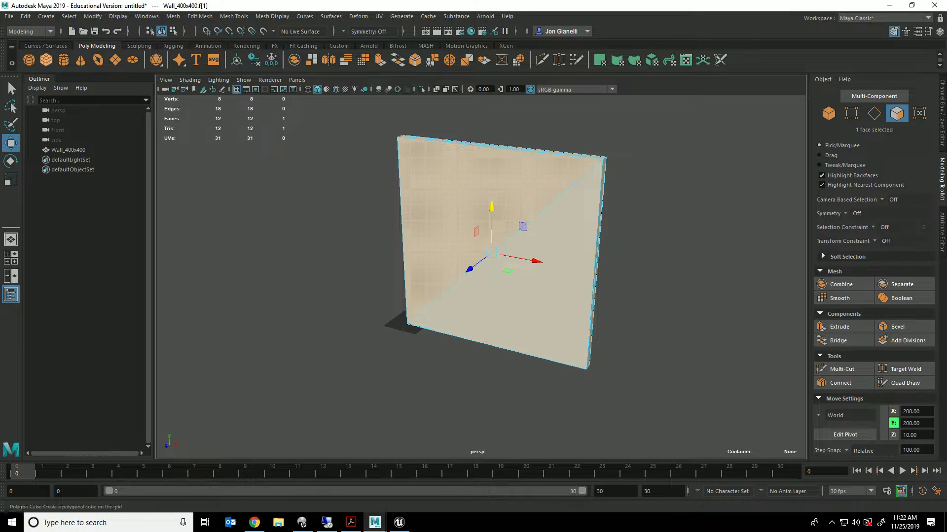
pyautogui.click(46, 59)
pyautogui.press('r')
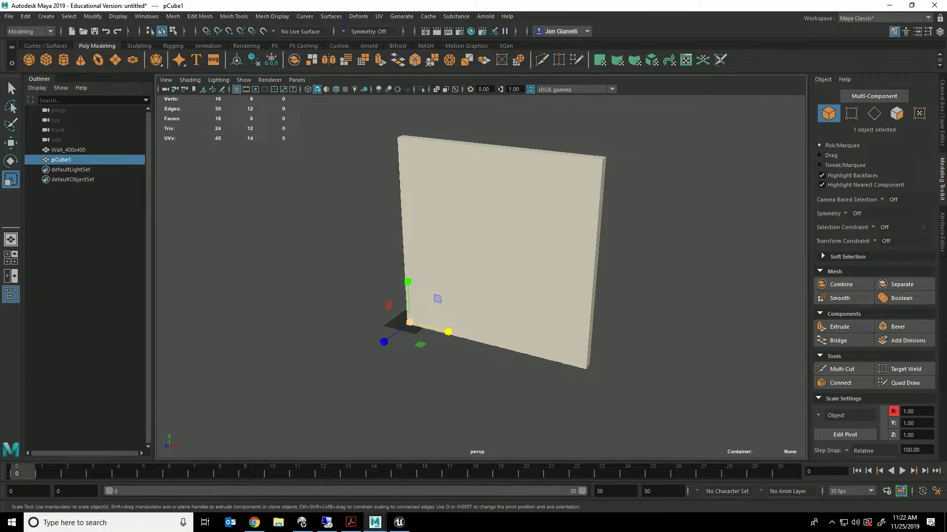
pyautogui.moveTo(410, 323); pyautogui.dragTo(451, 322)
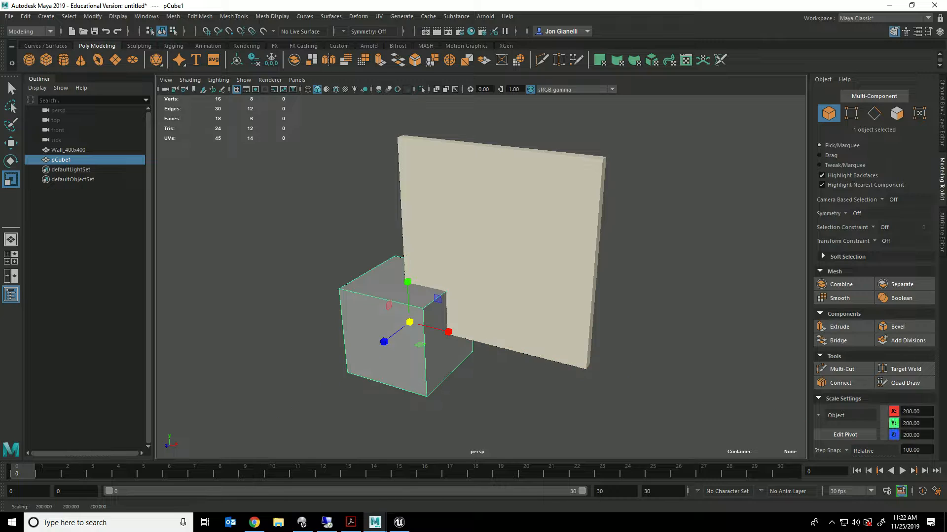
# Step: Move the cube to X 200, Y 200 so it sits in the middle of the wall
pyautogui.press('w')
pyautogui.moveTo(408, 279); pyautogui.dragTo(402, 180)
pyautogui.moveTo(447, 242); pyautogui.dragTo(539, 259)
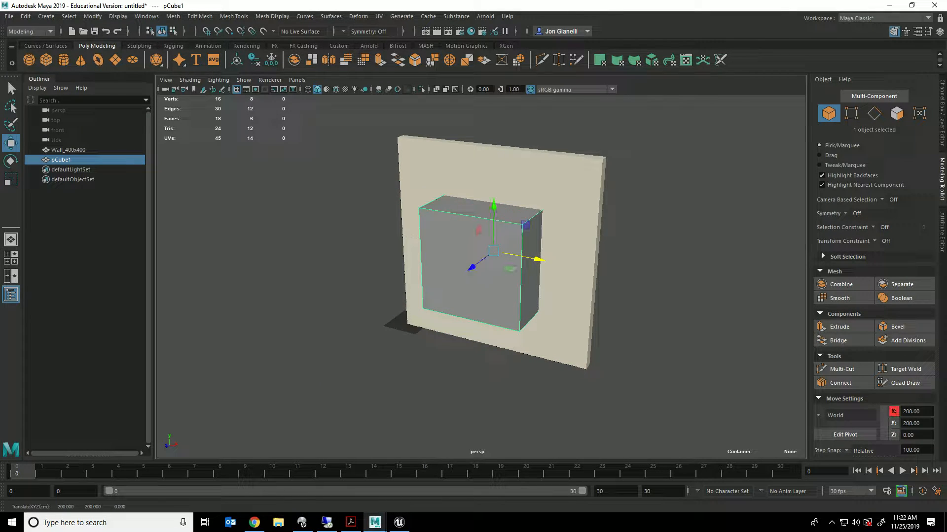
# Step: Enter face selection on the cube and select its side face facing positive X
pyautogui.moveTo(570, 245); pyautogui.dragTo(570, 272, button='right')
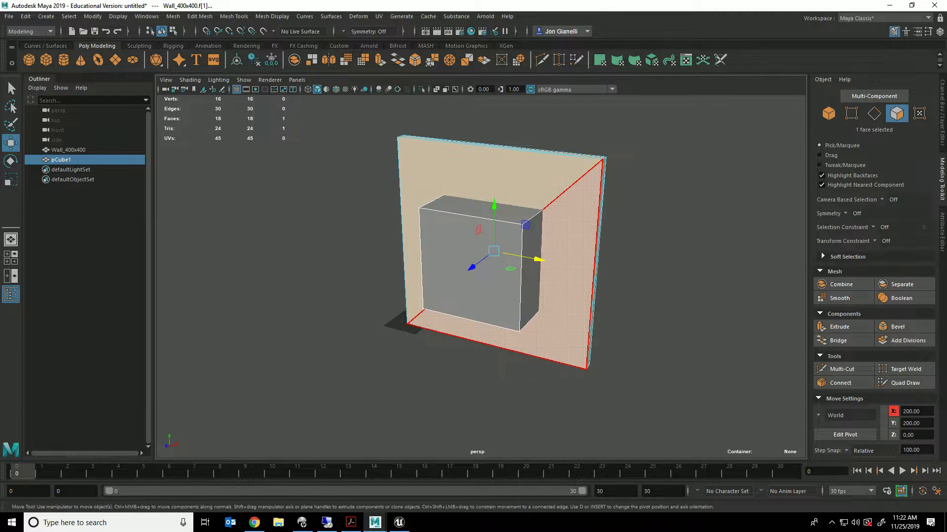
pyautogui.click(570, 273)
pyautogui.moveTo(531, 248); pyautogui.dragTo(567, 233, button='right')
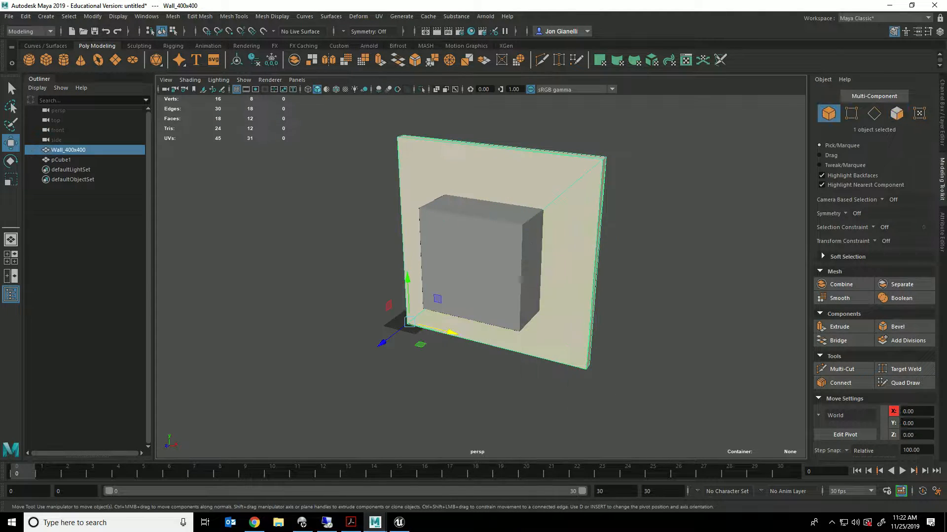
pyautogui.click(508, 244)
pyautogui.moveTo(510, 241); pyautogui.dragTo(510, 269, button='right')
pyautogui.moveTo(533, 271)
pyautogui.keyDown('alt'); pyautogui.mouseDown()
pyautogui.moveTo(493, 273)
pyautogui.moveTo(540, 270)
pyautogui.mouseUp(); pyautogui.keyUp('alt')
pyautogui.click(490, 275)
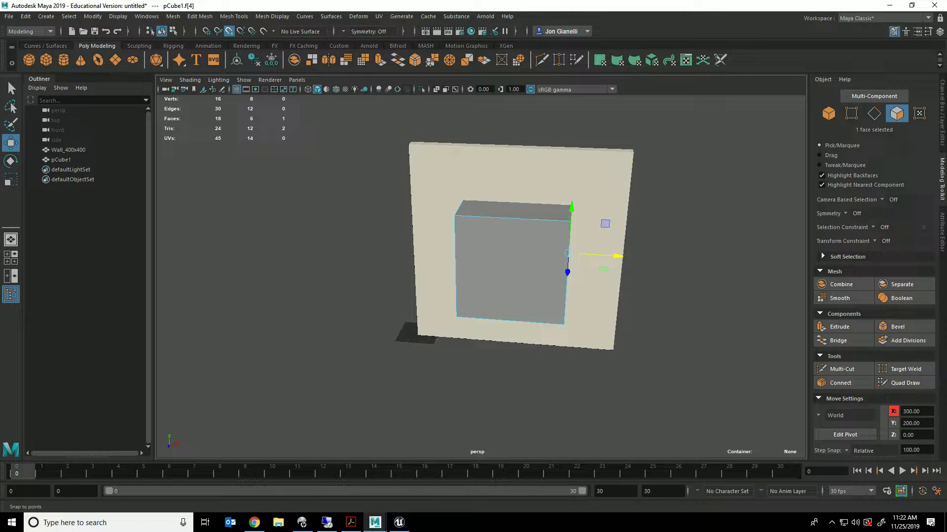
# Step: Try point-snapping the cube's positive X side face and top face to the wall while step snap is on
pyautogui.moveTo(607, 255); pyautogui.dragTo(599, 278)
pyautogui.click(530, 220)
pyautogui.moveTo(523, 175); pyautogui.dragTo(524, 119)
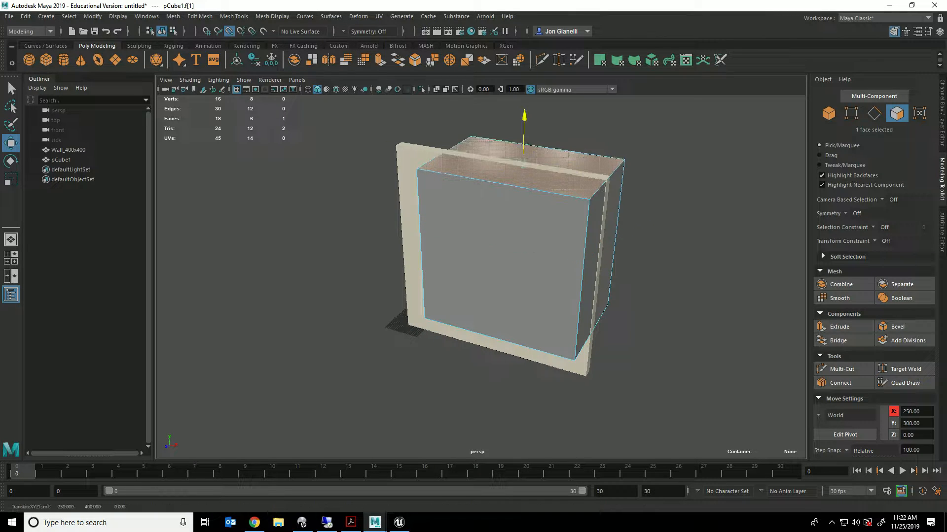
pyautogui.hotkey('ctrl', 'z')
pyautogui.hotkey('ctrl', 'z')
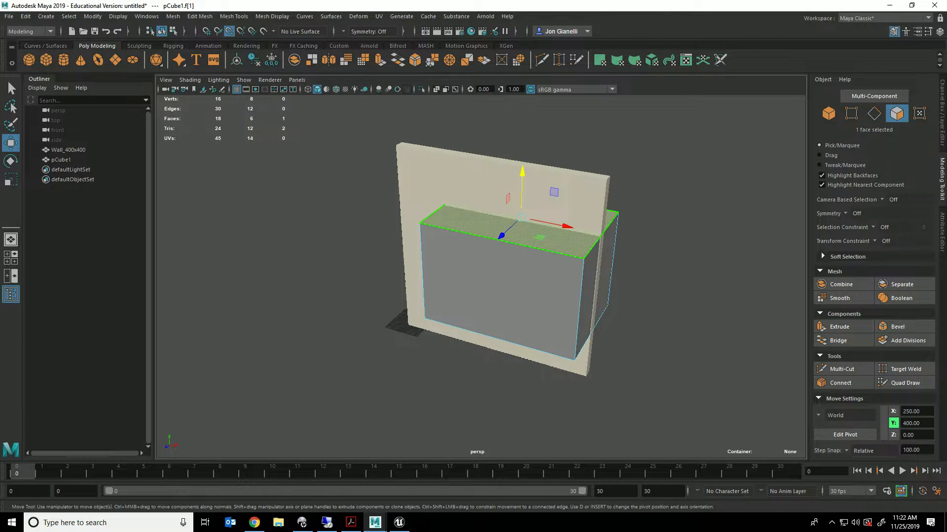
# Step: Turn off the Move tool's step snap and point-snap the cube's positive X side and top faces to the wall's edges
pyautogui.doubleClick(11, 143)
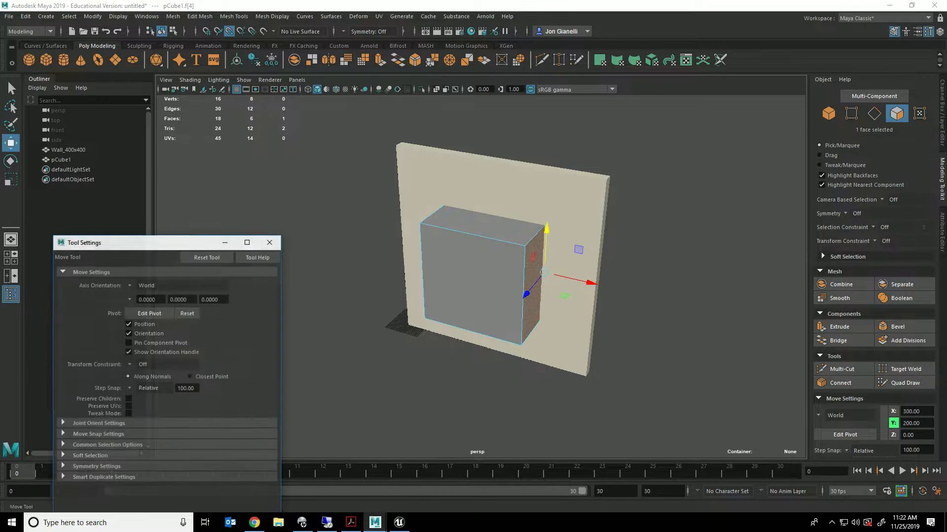
pyautogui.click(148, 388)
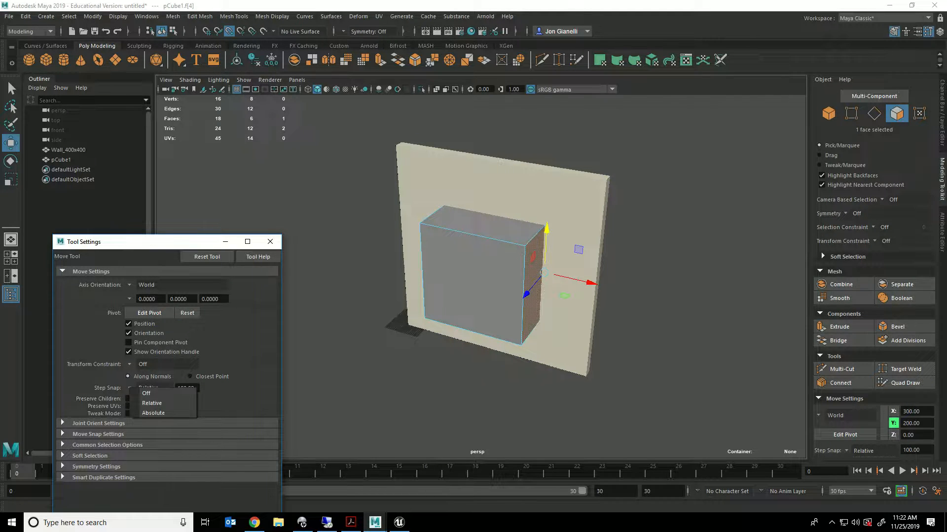
pyautogui.click(143, 393)
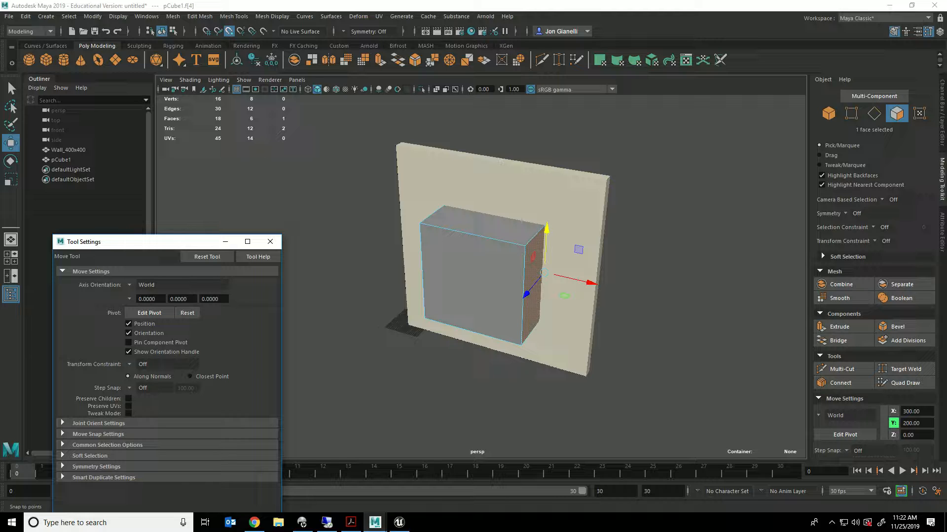
pyautogui.moveTo(576, 279); pyautogui.dragTo(629, 292)
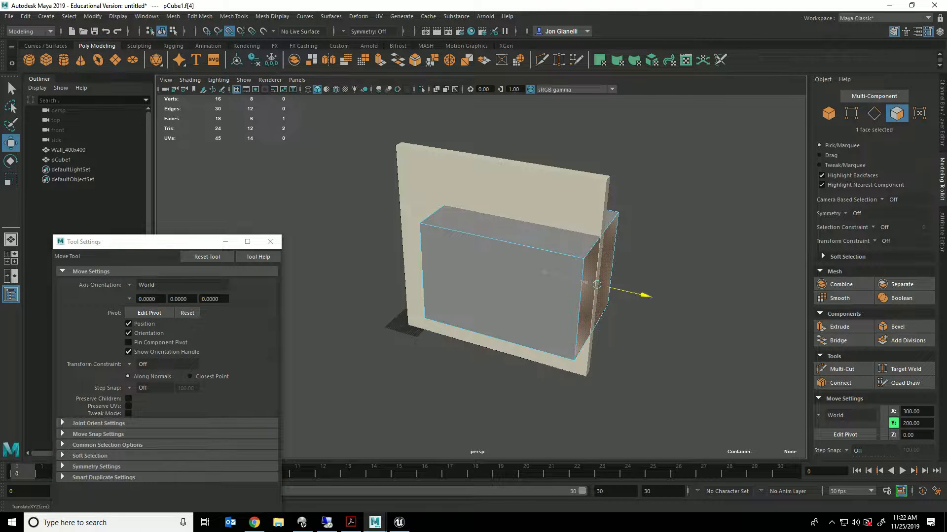
pyautogui.click(518, 219)
pyautogui.moveTo(522, 187); pyautogui.dragTo(523, 136)
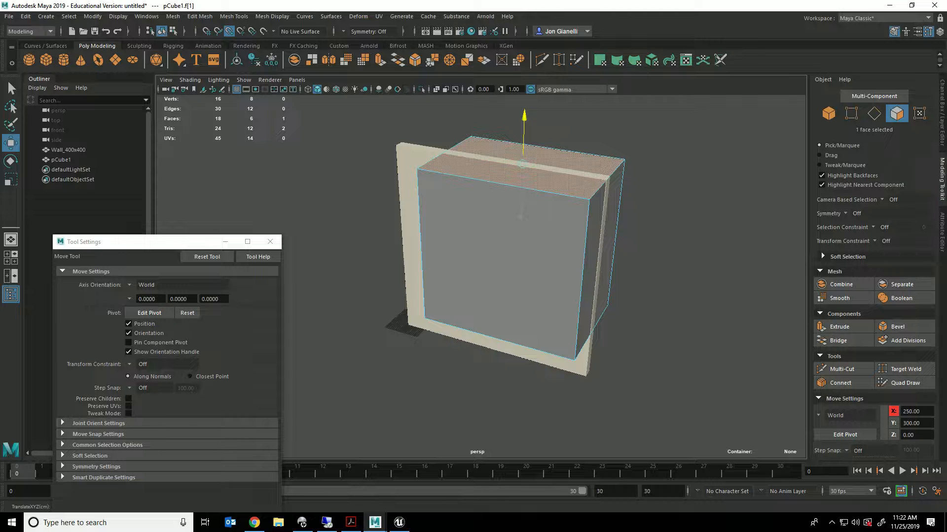
# Step: Point-snap the cube's remaining faces to the wall's corners, including the back face to Z -10, so the cube matches the wall's dimensions
pyautogui.keyDown('alt'); pyautogui.moveTo(473, 232); pyautogui.dragTo(514, 194); pyautogui.keyUp('alt')
pyautogui.click(546, 191)
pyautogui.hotkey('ctrl', 'z')
pyautogui.keyDown('alt'); pyautogui.moveTo(581, 193); pyautogui.dragTo(485, 237); pyautogui.keyUp('alt')
pyautogui.keyDown('alt'); pyautogui.moveTo(522, 286); pyautogui.dragTo(495, 239); pyautogui.keyUp('alt')
pyautogui.click(517, 210)
pyautogui.moveTo(533, 217); pyautogui.dragTo(594, 275)
pyautogui.click(588, 282)
pyautogui.click(495, 261)
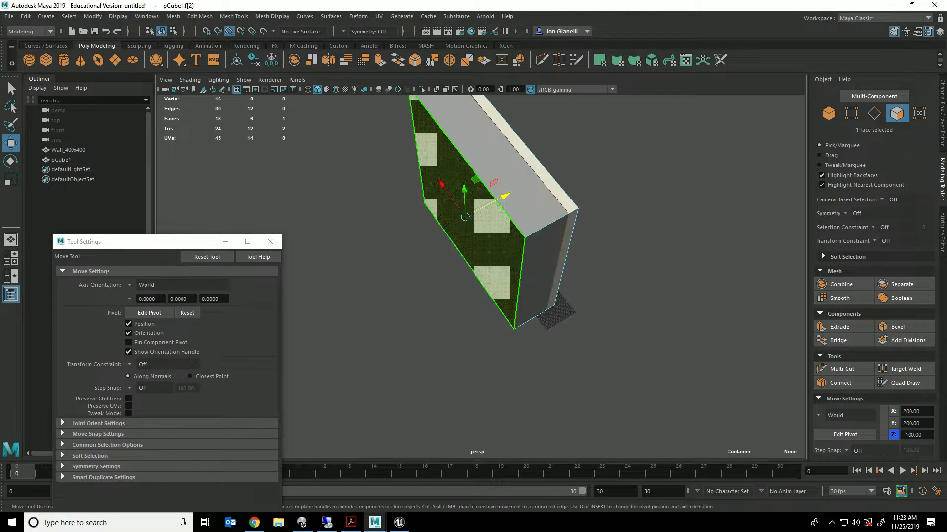
pyautogui.moveTo(503, 197); pyautogui.dragTo(468, 227)
# Step: Compare the cube's outline with the wall in wireframe display and return to object mode with shaded display
pyautogui.press('4')
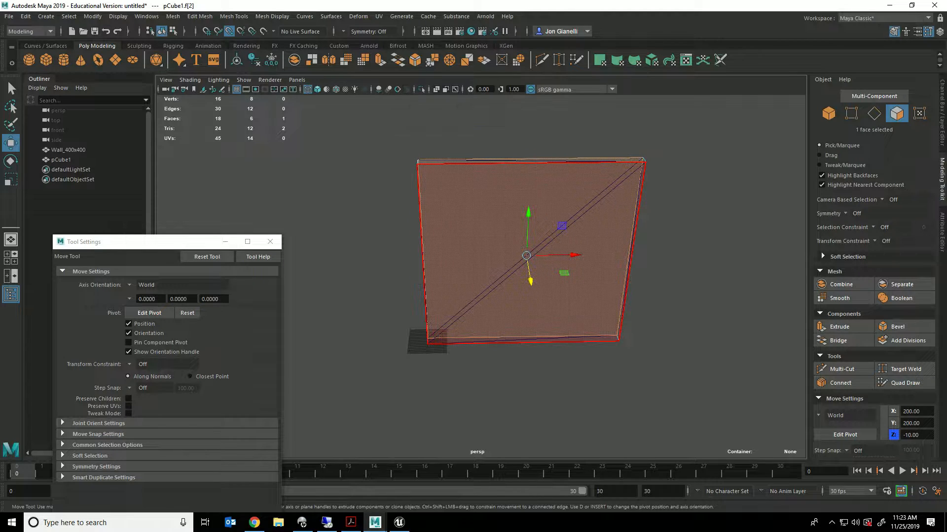
pyautogui.moveTo(554, 203); pyautogui.dragTo(608, 184, button='right')
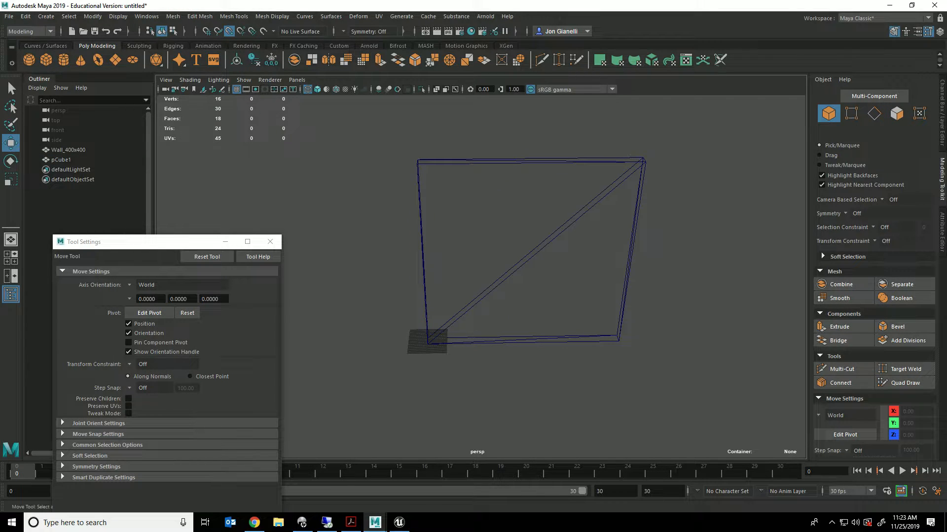
pyautogui.click(150, 298)
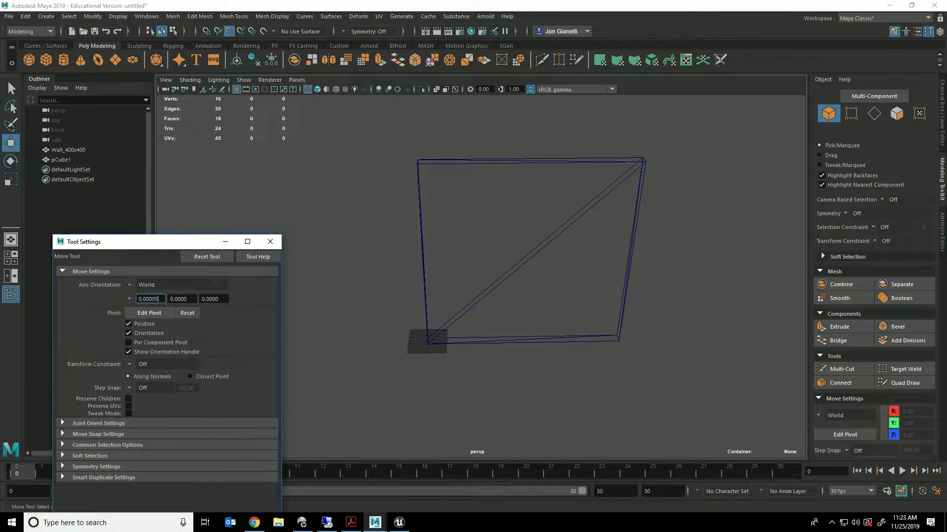
pyautogui.click(631, 157)
pyautogui.press('5')
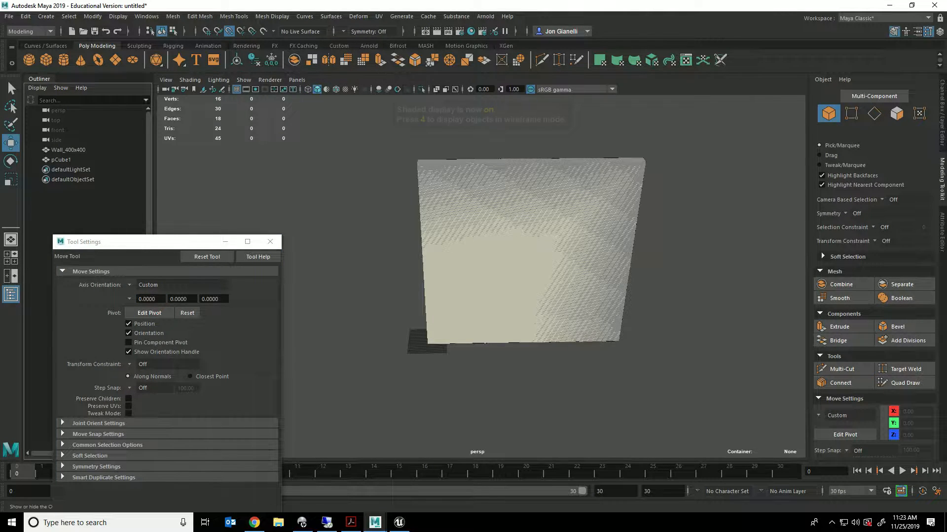
# Step: Delete the imported Wall_400x400 mesh and select the matching cube
pyautogui.click(61, 160)
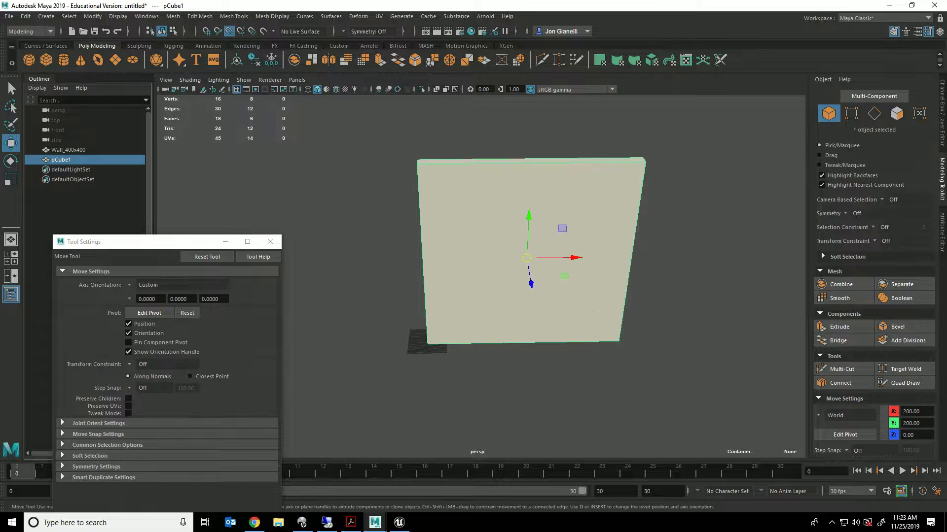
pyautogui.click(68, 149)
pyautogui.click(61, 159)
pyautogui.press('Delete')
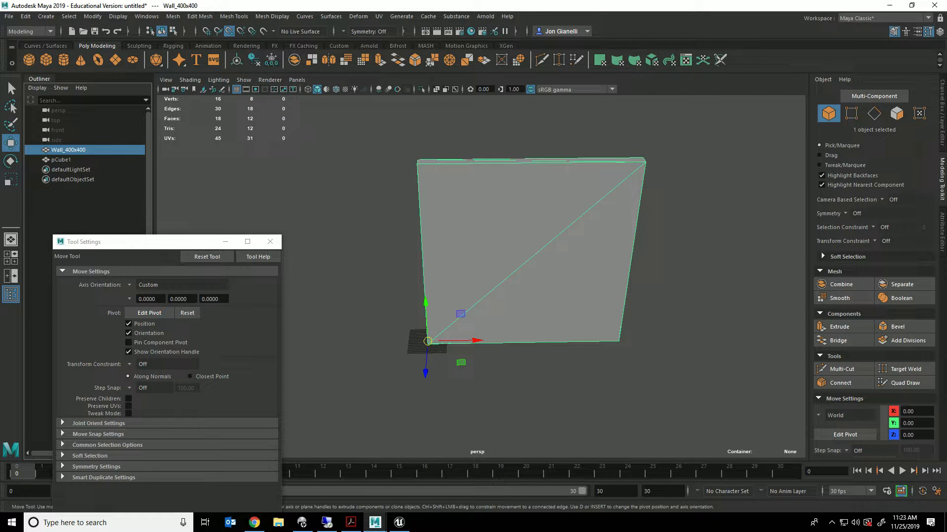
pyautogui.click(60, 149)
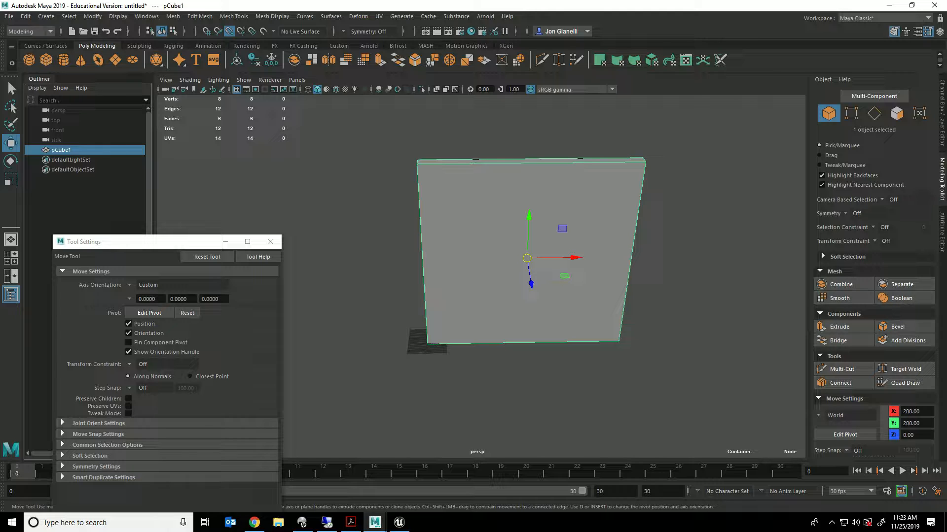
# Step: Create a second polygon cube, raise it to the wall's top at Y 400, and shift it along X to about 108.72
pyautogui.keyDown('alt'); pyautogui.moveTo(483, 276); pyautogui.dragTo(545, 244); pyautogui.keyUp('alt')
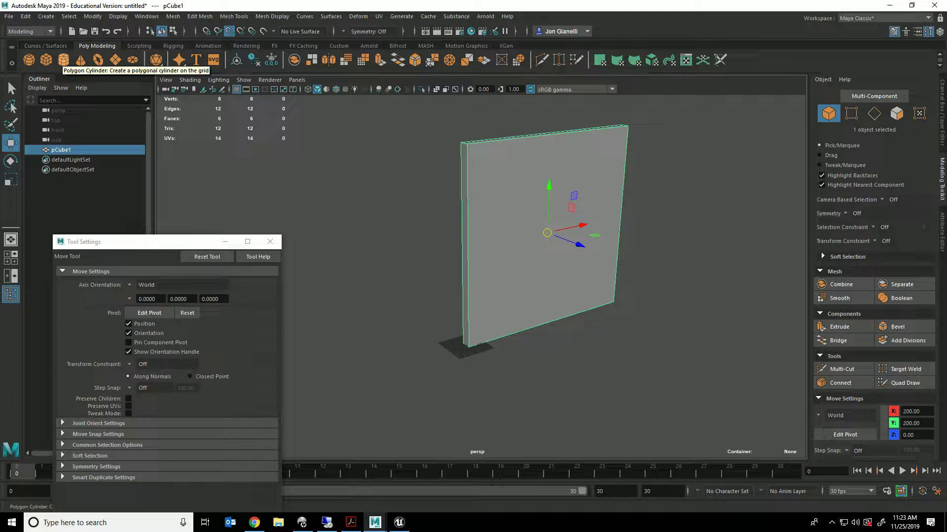
pyautogui.click(46, 59)
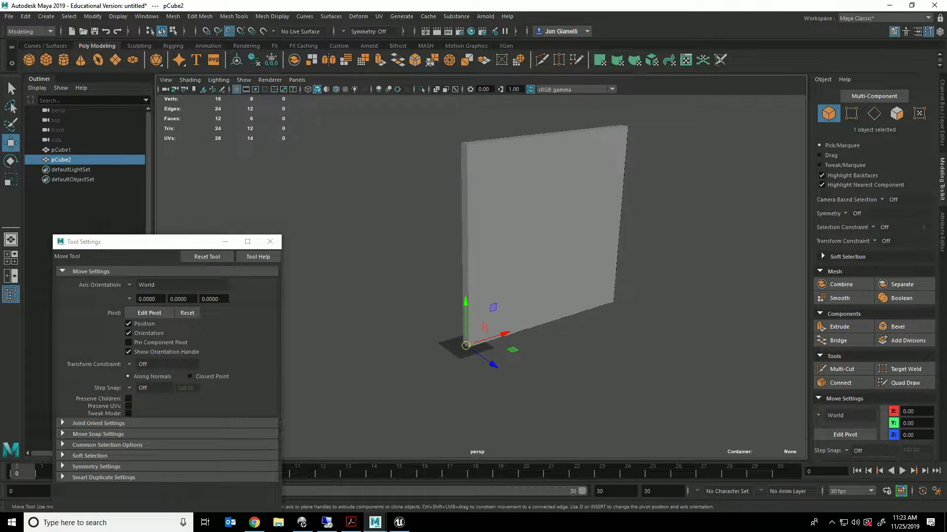
pyautogui.moveTo(466, 302); pyautogui.dragTo(466, 301)
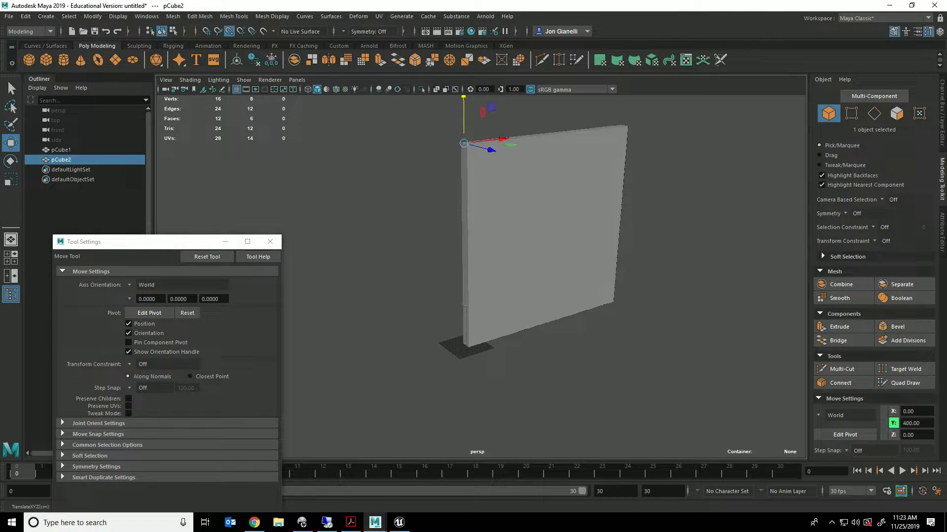
pyautogui.press('r')
pyautogui.keyDown('alt'); pyautogui.moveTo(473, 256); pyautogui.dragTo(453, 261); pyautogui.keyUp('alt')
pyautogui.press('w')
pyautogui.moveTo(479, 151); pyautogui.dragTo(532, 163)
# Step: Point-snap the new cube's two X end faces to the wall's sides so it spans the wall's full 400 width
pyautogui.rightClick(496, 160)
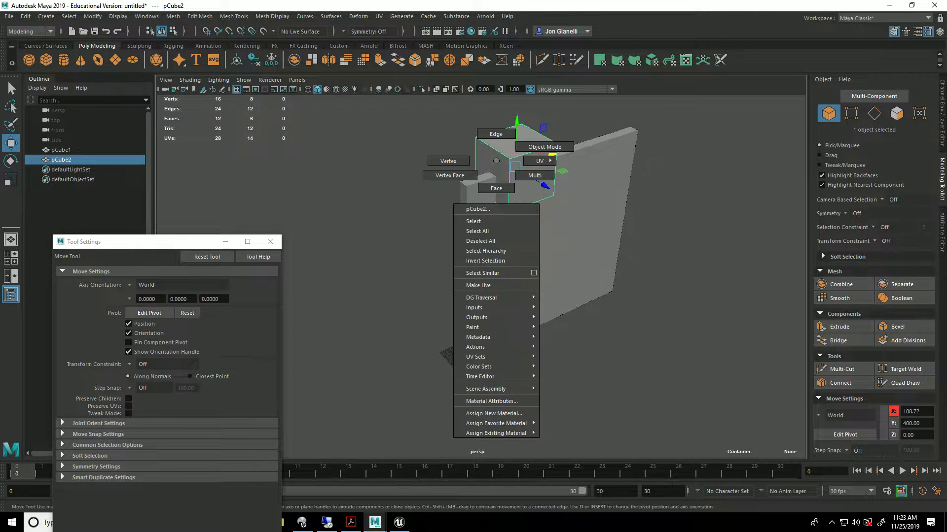
pyautogui.click(496, 188)
pyautogui.click(491, 170)
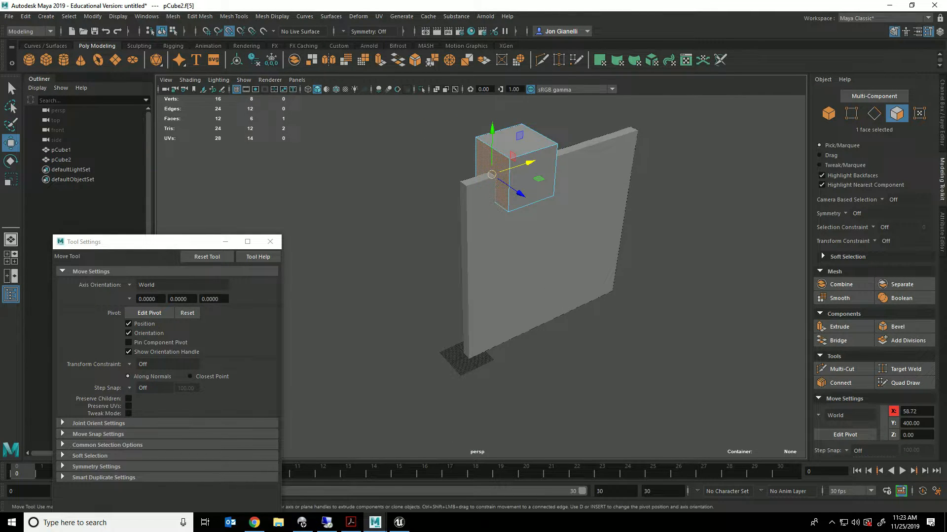
pyautogui.moveTo(528, 162); pyautogui.dragTo(663, 204)
pyautogui.click(438, 167)
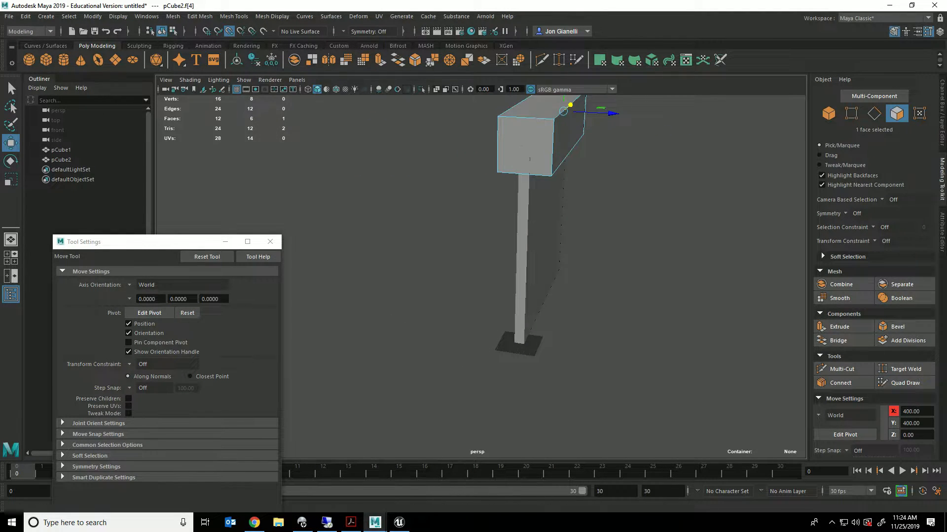
# Step: Point-snap the new cube's back face to the wall's back side at Z -10
pyautogui.keyDown('alt'); pyautogui.moveTo(518, 192); pyautogui.dragTo(520, 237, button='middle'); pyautogui.keyUp('alt')
pyautogui.keyDown('alt'); pyautogui.moveTo(473, 212); pyautogui.dragTo(562, 218); pyautogui.keyUp('alt')
pyautogui.click(530, 191)
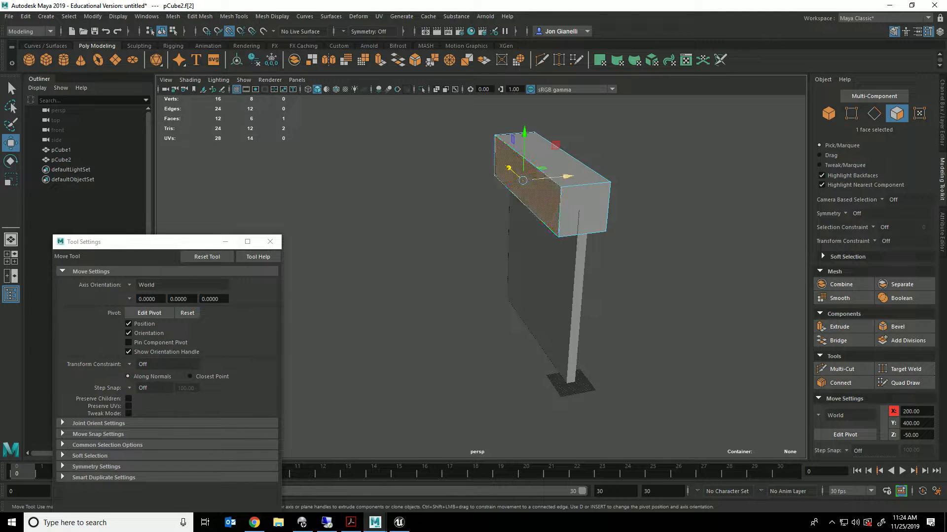
pyautogui.moveTo(567, 176)
pyautogui.mouseDown()
pyautogui.moveTo(584, 174)
pyautogui.moveTo(505, 121)
pyautogui.moveTo(562, 163)
pyautogui.mouseUp()
# Step: Turn off point snapping, lower the trim block's top face to make it shorter, and return to object mode
pyautogui.click(568, 160)
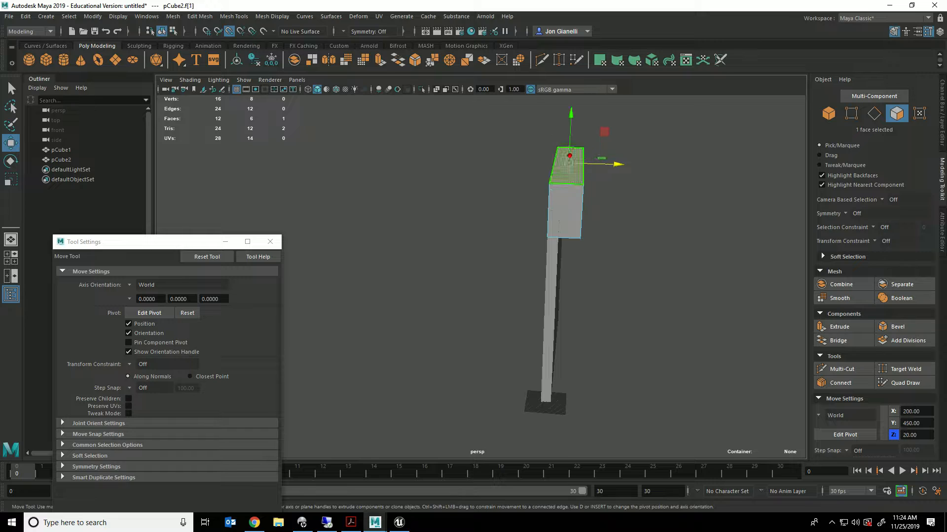
pyautogui.click(230, 31)
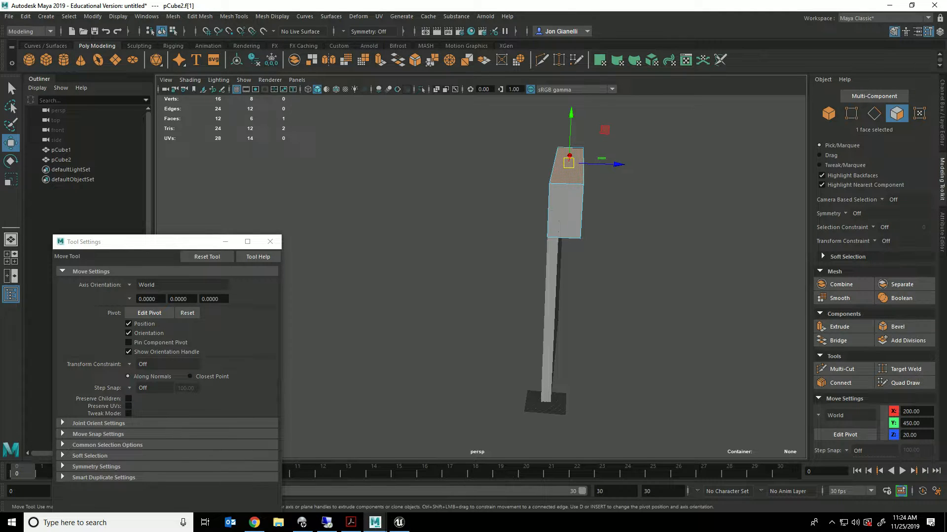
pyautogui.moveTo(571, 113); pyautogui.dragTo(570, 145)
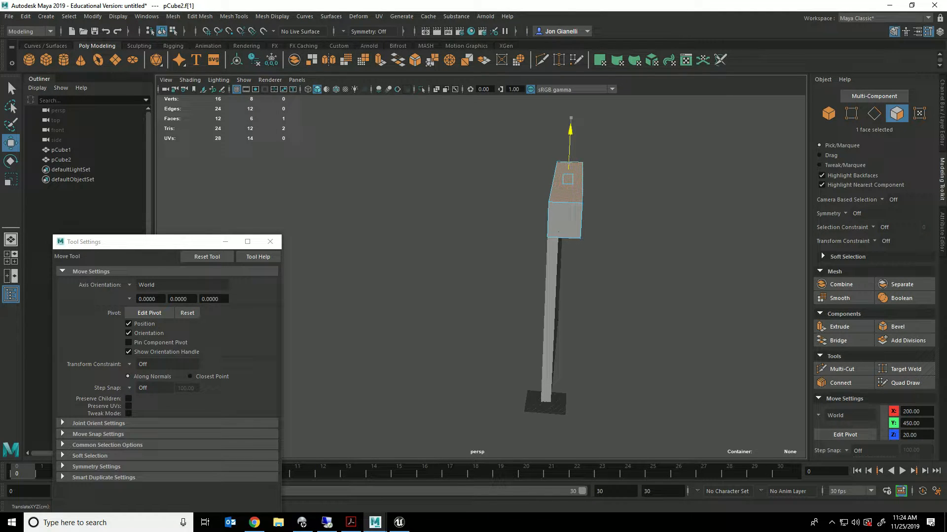
pyautogui.keyDown('alt'); pyautogui.moveTo(567, 207); pyautogui.dragTo(597, 193); pyautogui.keyUp('alt')
pyautogui.moveTo(596, 194); pyautogui.dragTo(644, 180, button='right')
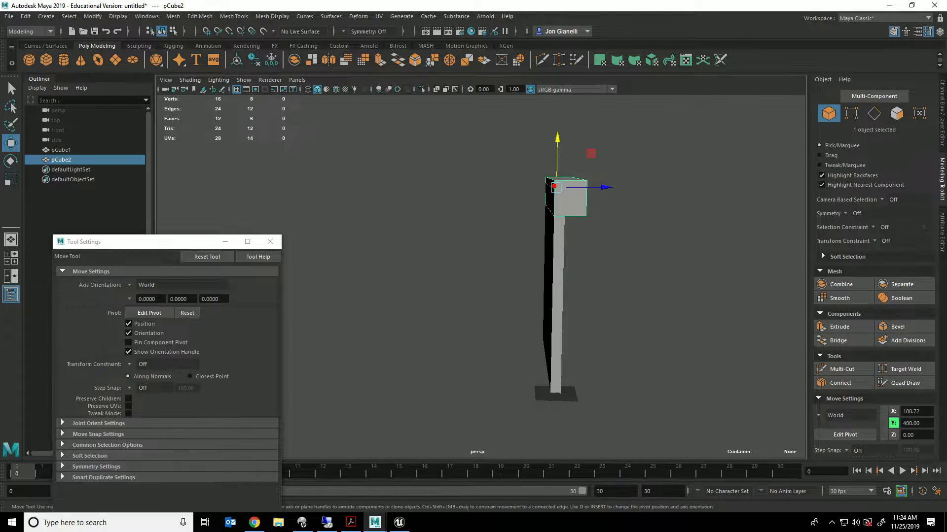
# Step: Raise the trim block along the wall's top to about Y 424.28
pyautogui.press('e')
pyautogui.press('r')
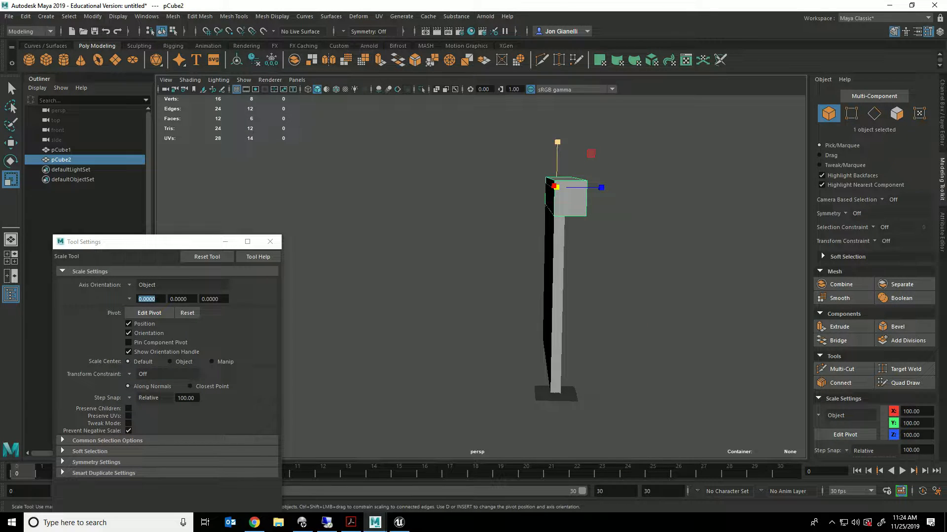
pyautogui.press('w')
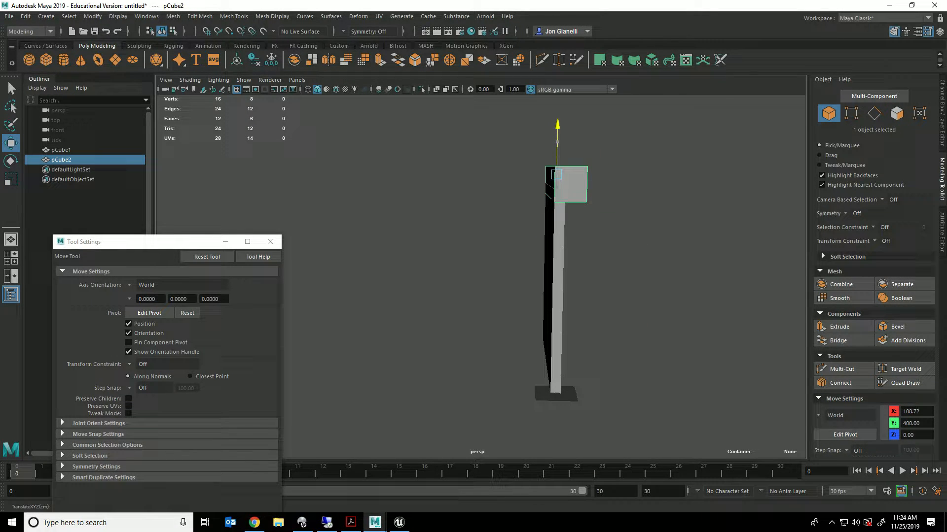
pyautogui.keyDown('alt'); pyautogui.moveTo(557, 129); pyautogui.dragTo(424, 153); pyautogui.keyUp('alt')
pyautogui.press('3')
pyautogui.press('1')
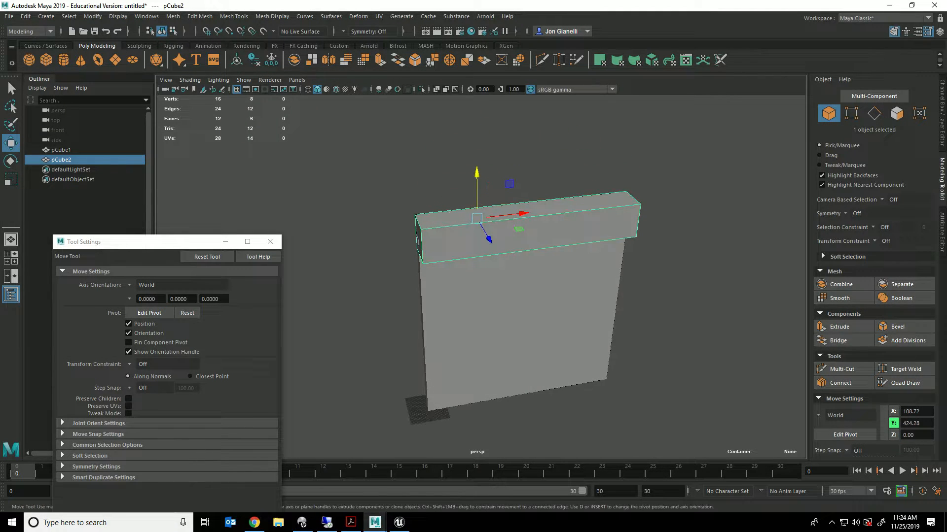
# Step: Bevel the trim block's lower front edge with a fraction of 0.5 and one segment
pyautogui.scroll(3, 481, 276)
pyautogui.keyDown('alt'); pyautogui.moveTo(512, 227); pyautogui.dragTo(584, 159); pyautogui.keyUp('alt')
pyautogui.moveTo(595, 184); pyautogui.dragTo(596, 156, button='right')
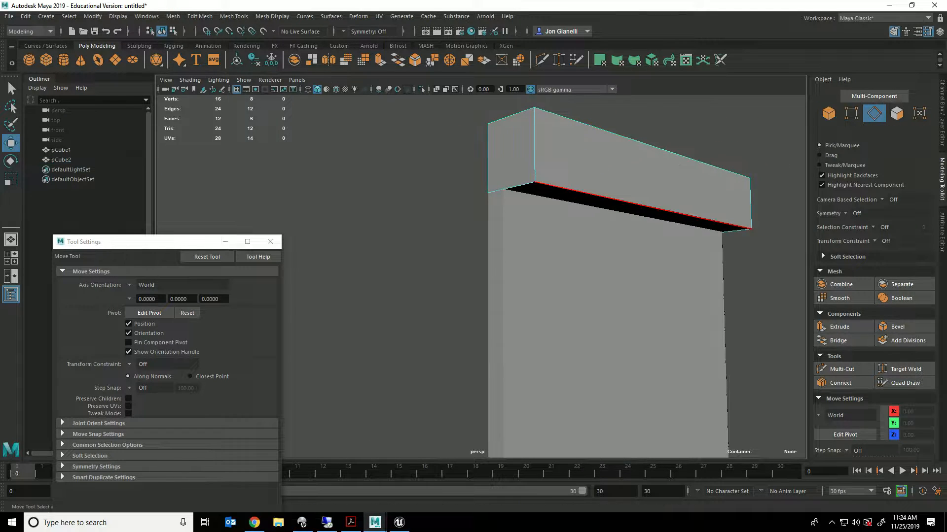
pyautogui.click(592, 195)
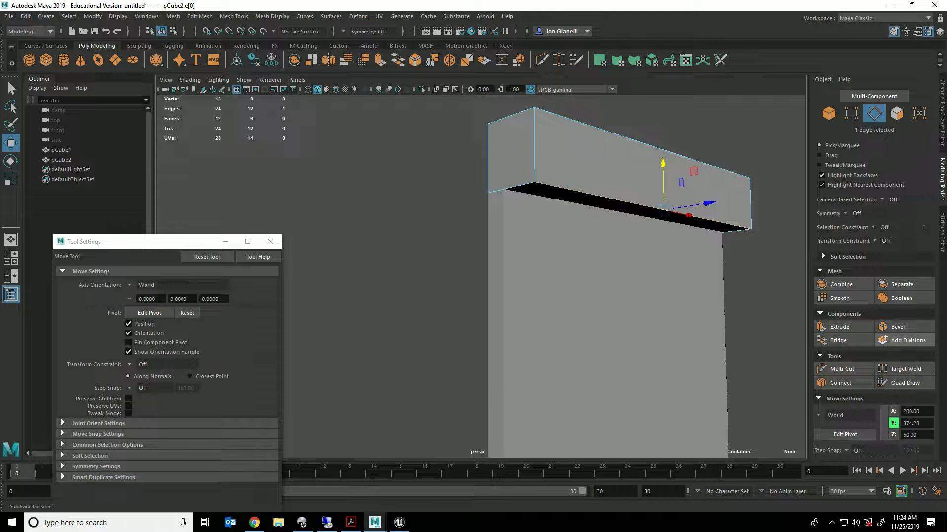
pyautogui.click(894, 327)
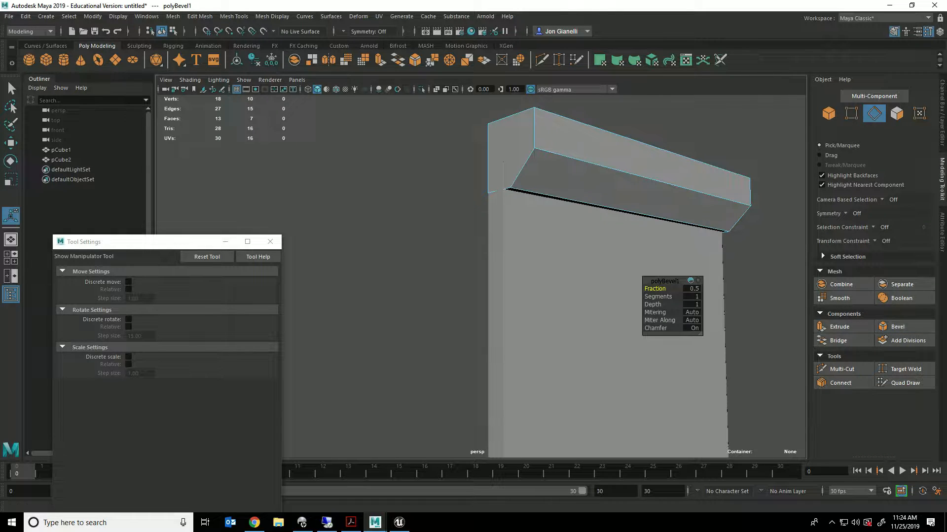
# Step: Bevel the two long edges of the trim's chamfer with a fraction of 0.1 and return to object mode with the Select tool
pyautogui.keyDown('alt'); pyautogui.moveTo(552, 276); pyautogui.dragTo(624, 276); pyautogui.keyUp('alt')
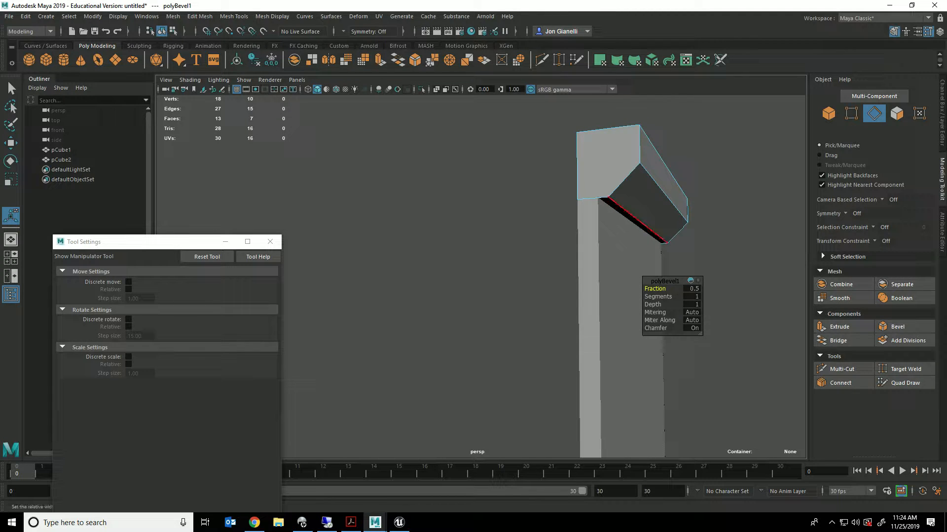
pyautogui.click(638, 220)
pyautogui.keyDown('shift'); pyautogui.click(663, 193); pyautogui.keyUp('shift')
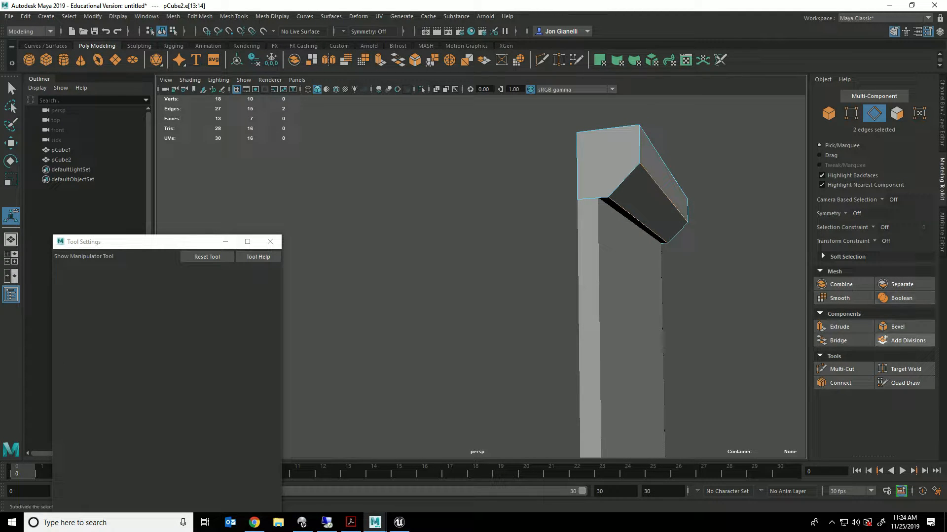
pyautogui.click(895, 327)
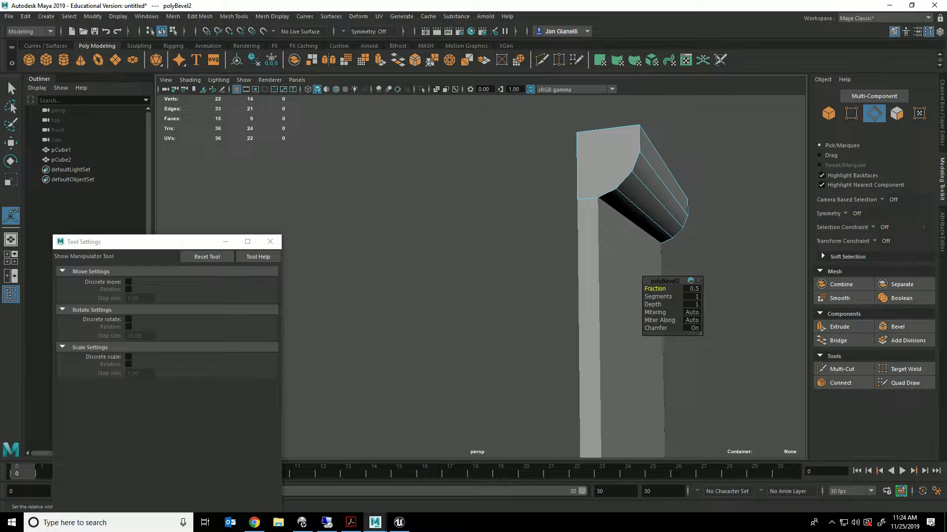
pyautogui.press('Tab')
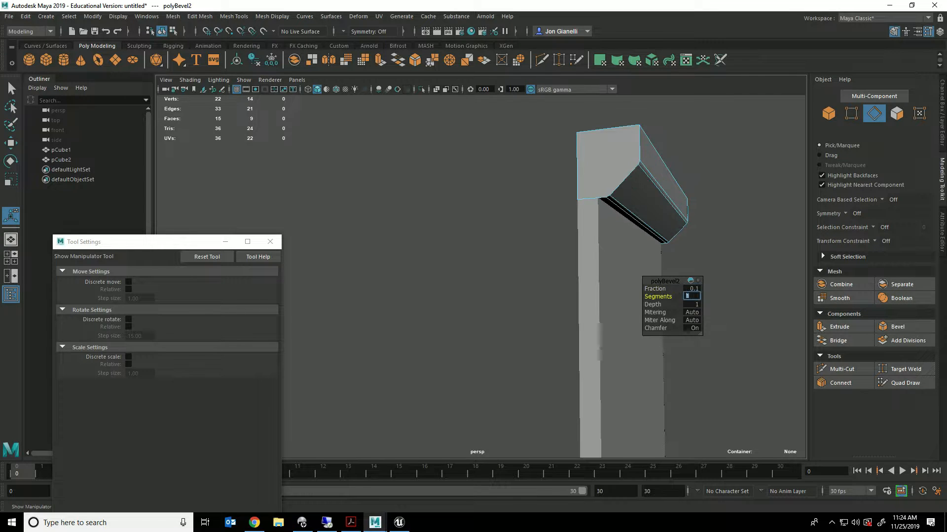
pyautogui.moveTo(611, 276)
pyautogui.keyDown('alt'); pyautogui.mouseDown()
pyautogui.moveTo(370, 277)
pyautogui.moveTo(651, 313)
pyautogui.moveTo(622, 291)
pyautogui.mouseUp(); pyautogui.keyUp('alt')
pyautogui.keyDown('alt'); pyautogui.moveTo(622, 290); pyautogui.dragTo(609, 168, button='middle'); pyautogui.keyUp('alt')
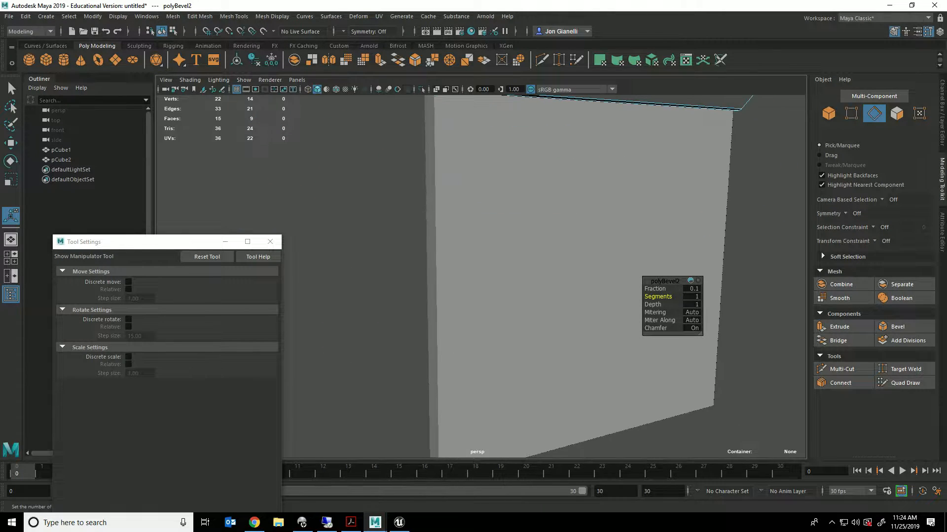
pyautogui.scroll(-5, 609, 168)
pyautogui.keyDown('alt'); pyautogui.moveTo(608, 167); pyautogui.dragTo(700, 173); pyautogui.keyUp('alt')
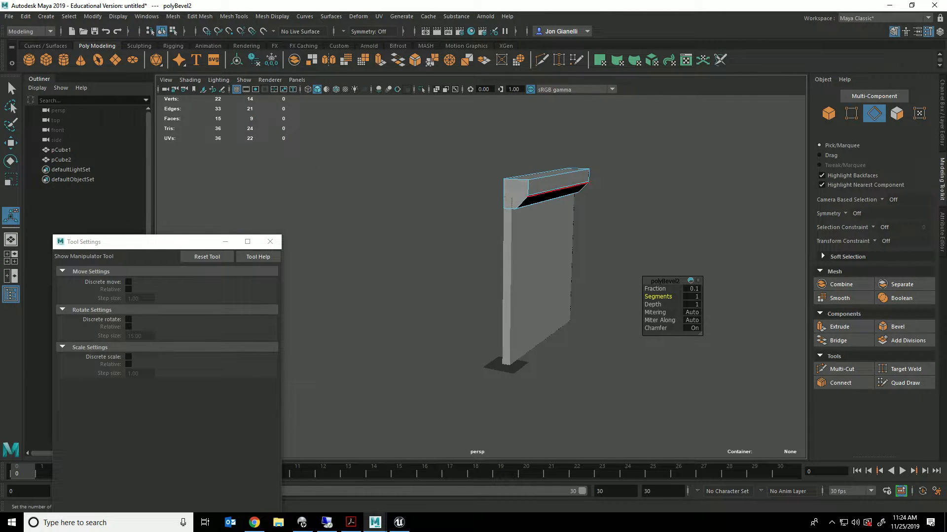
pyautogui.press('F8')
pyautogui.press('q')
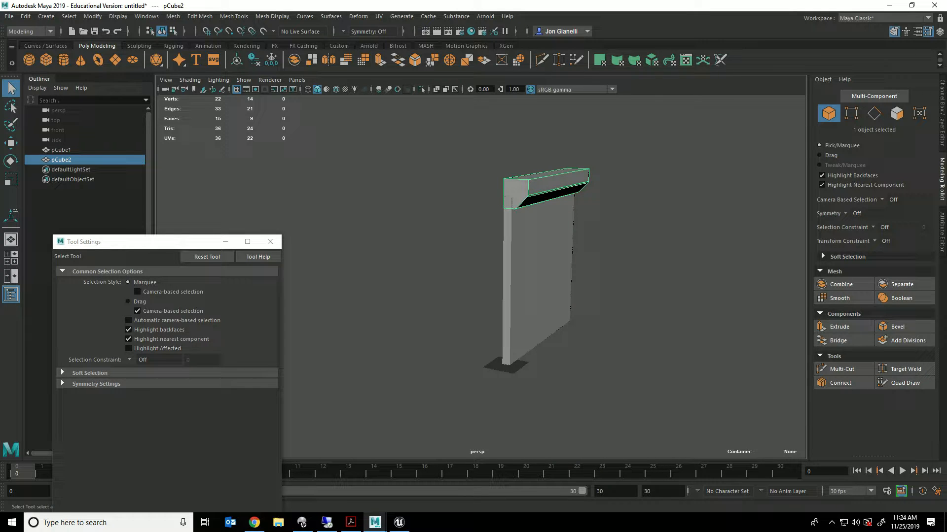
# Step: Switch to Chrome, search images for "sci fi hallway", and preview the ArtStation Modular Sci-Fi Hallway image before returning to Maya
pyautogui.click(253, 523)
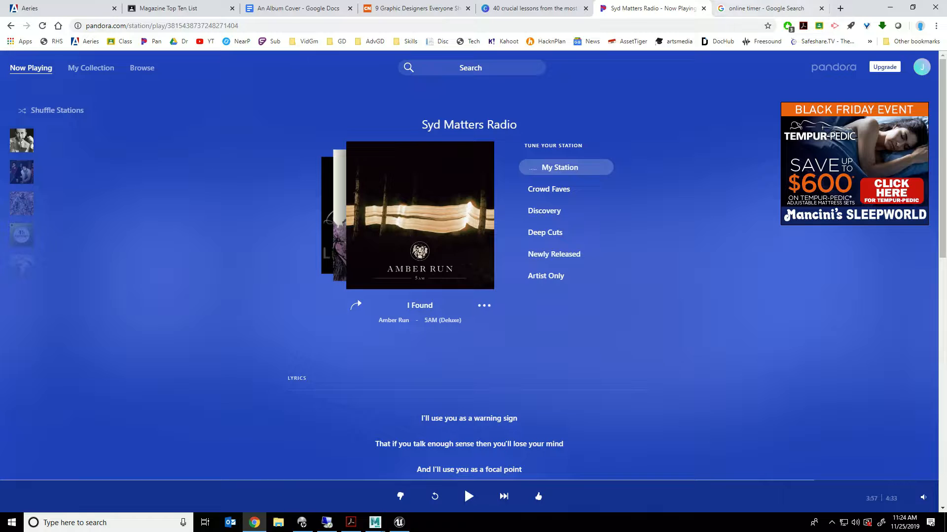
pyautogui.click(766, 8)
pyautogui.hotkey('ctrl', 'l')
pyautogui.write('sci fi h')
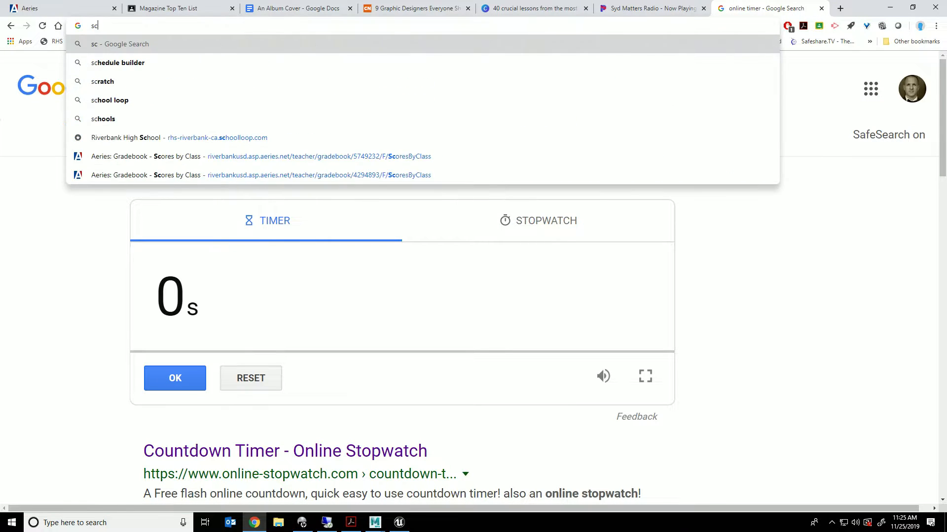
pyautogui.write('allway')
pyautogui.press('Return')
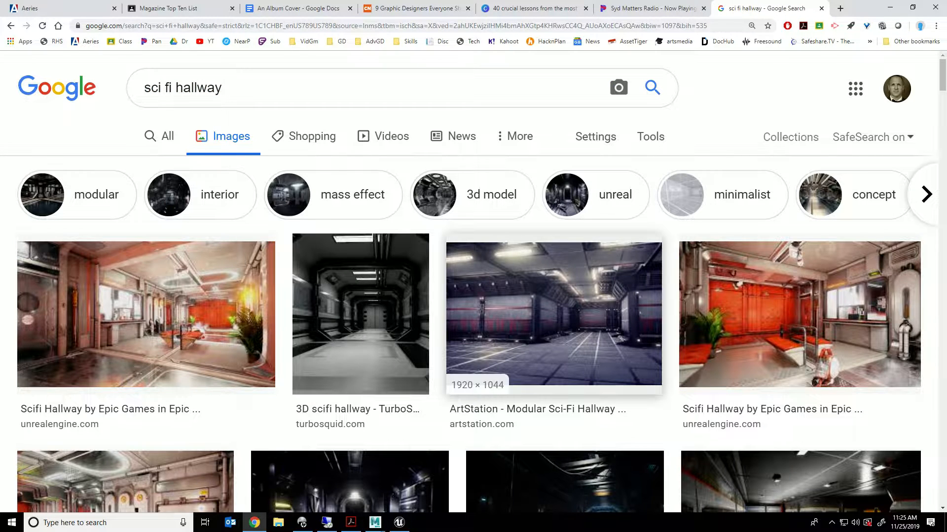
pyautogui.click(554, 313)
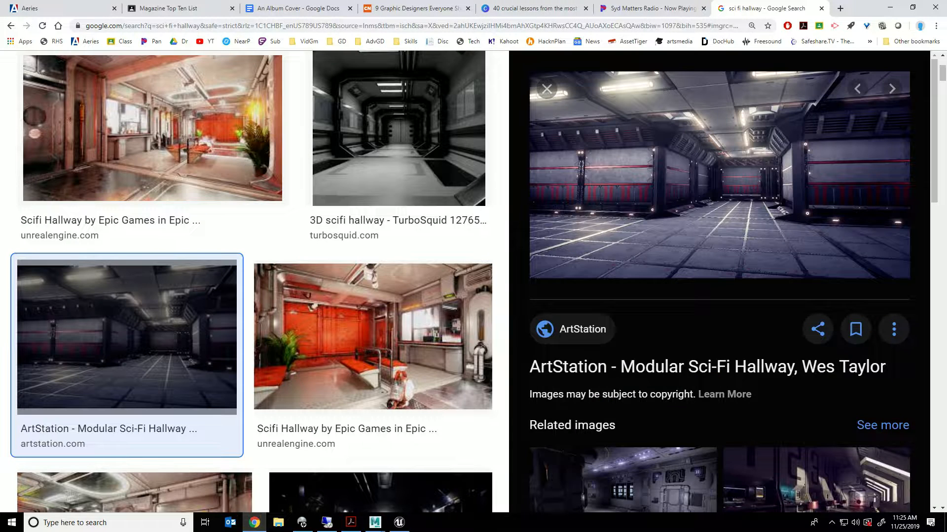
pyautogui.hotkey('alt', 'Tab')
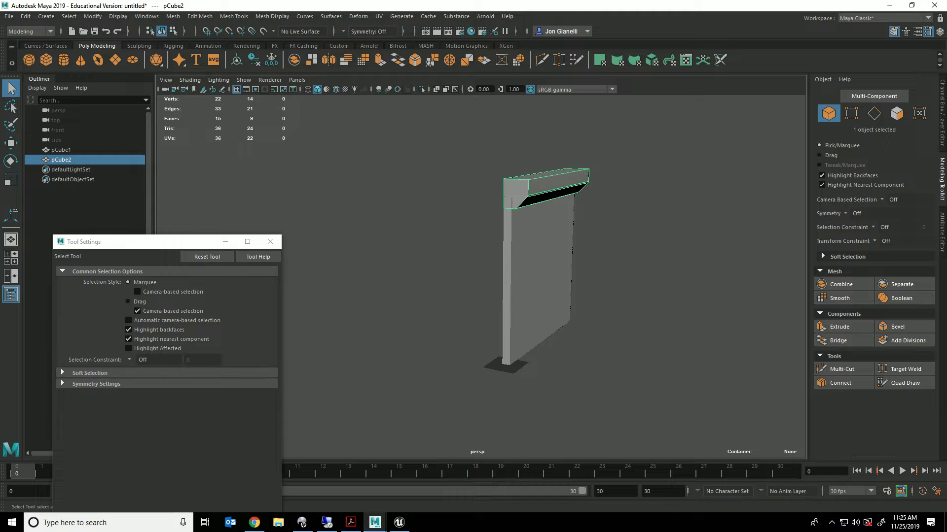
pyautogui.press('r')
pyautogui.moveTo(528, 136); pyautogui.dragTo(529, 119)
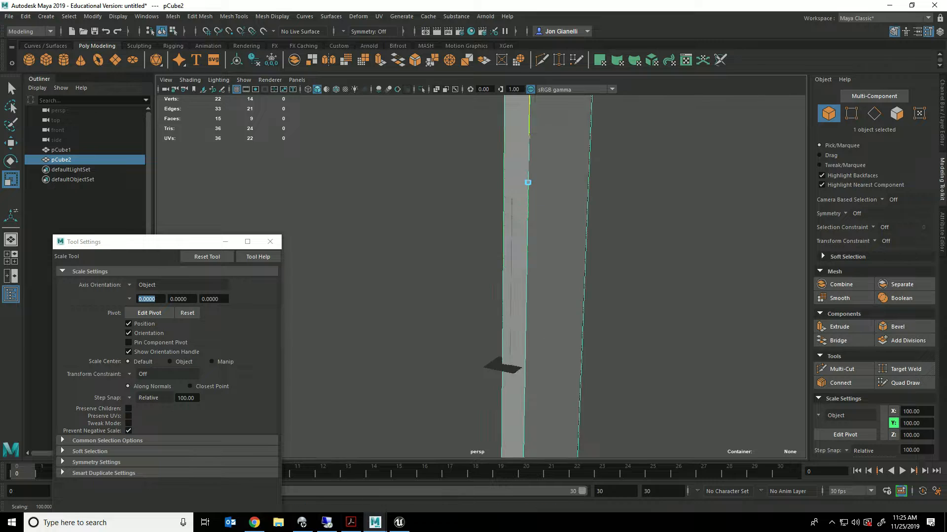
pyautogui.hotkey('ctrl', 'z')
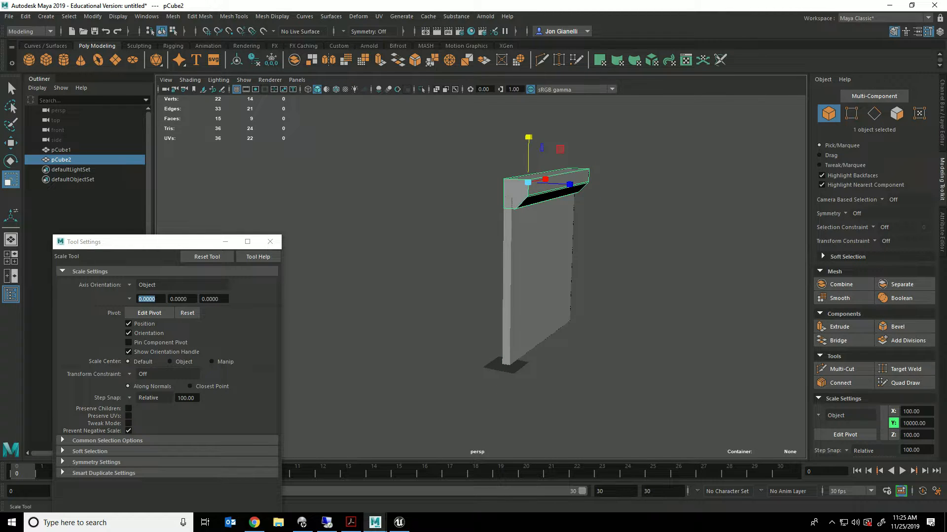
# Step: With the Scale tool's step snap set to Off, scale the trim taller and lower it on the wall to about Y 317.02
pyautogui.doubleClick(11, 179)
pyautogui.click(148, 398)
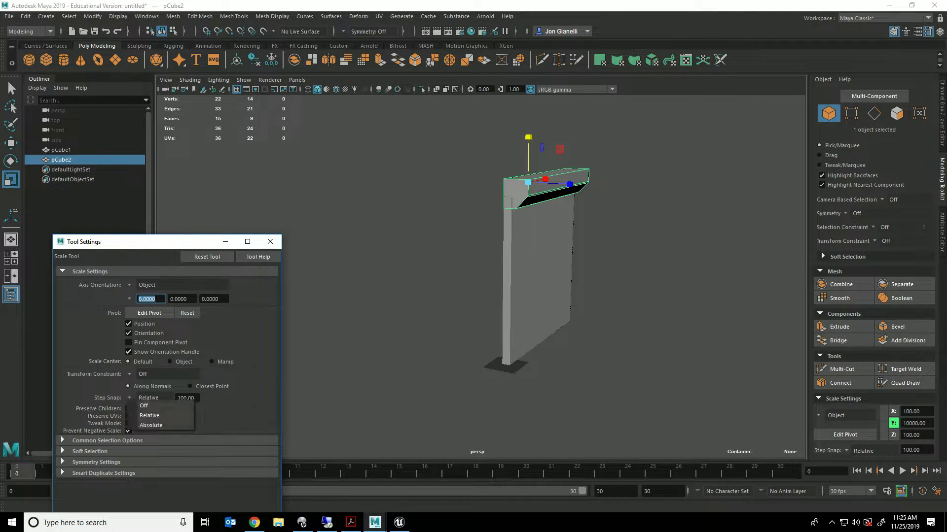
pyautogui.click(143, 401)
pyautogui.moveTo(529, 137); pyautogui.dragTo(528, 179)
pyautogui.press('w')
pyautogui.scroll(4, 542, 276)
pyautogui.keyDown('alt'); pyautogui.moveTo(549, 202); pyautogui.dragTo(542, 266, button='middle'); pyautogui.keyUp('alt')
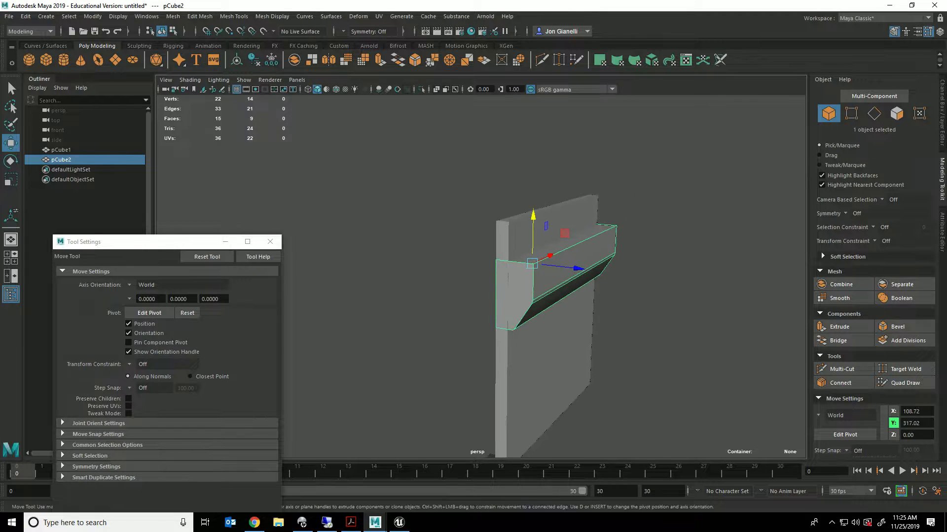
# Step: Snap the upper trim's pivot to its top front corner and raise the trim to the wall's top at Y 400
pyautogui.keyDown('alt'); pyautogui.moveTo(542, 267); pyautogui.dragTo(493, 296); pyautogui.keyUp('alt')
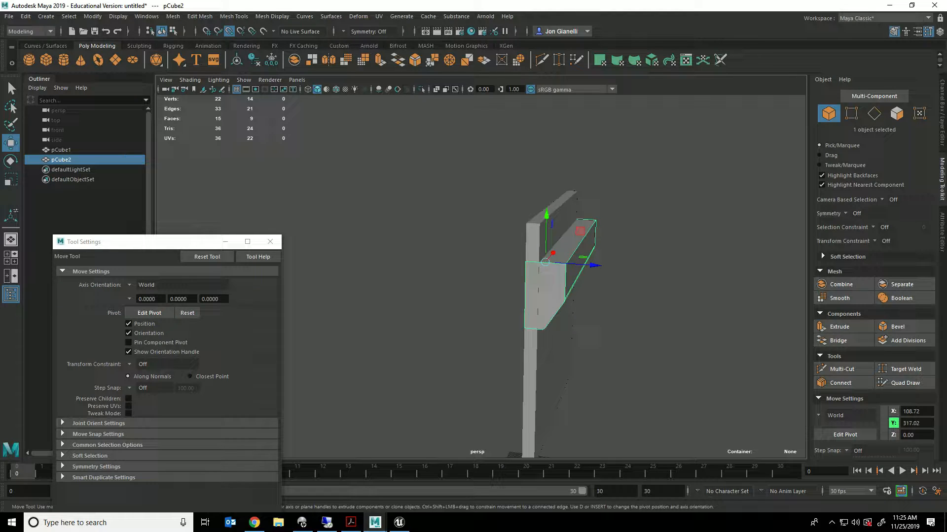
pyautogui.press('d')
pyautogui.moveTo(545, 262); pyautogui.dragTo(595, 220)
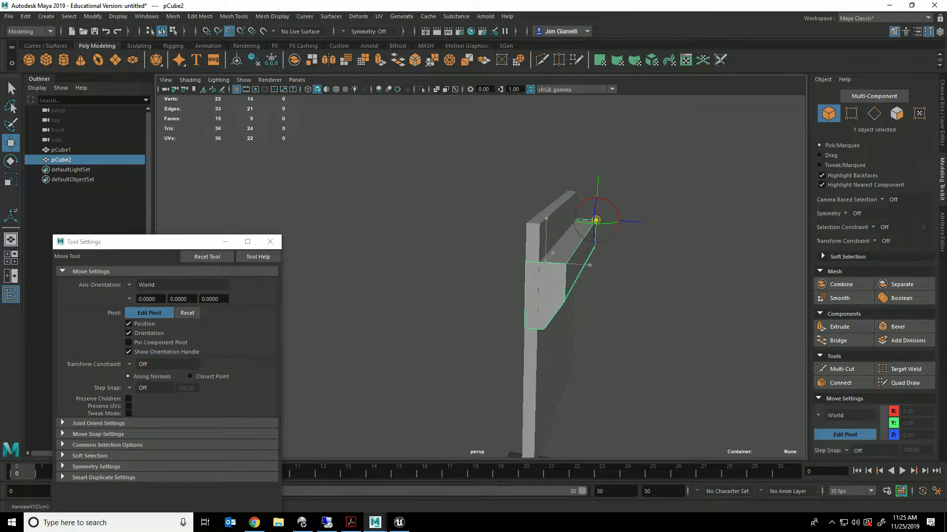
pyautogui.press('d')
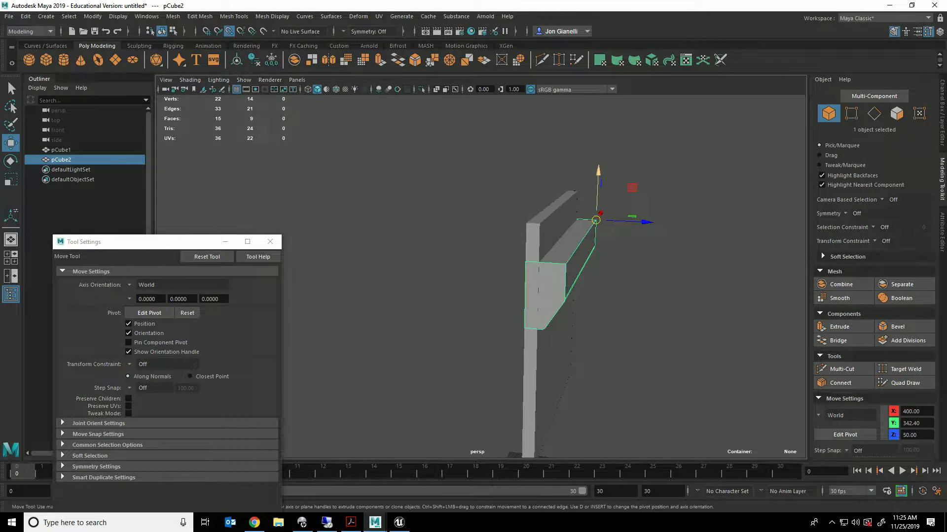
pyautogui.moveTo(596, 198); pyautogui.dragTo(613, 138)
# Step: Check the sci-fi hallway reference in Chrome, return to Maya, create a polygon cube and scale it up uniformly to about 83 units
pyautogui.hotkey('alt', 'Tab')
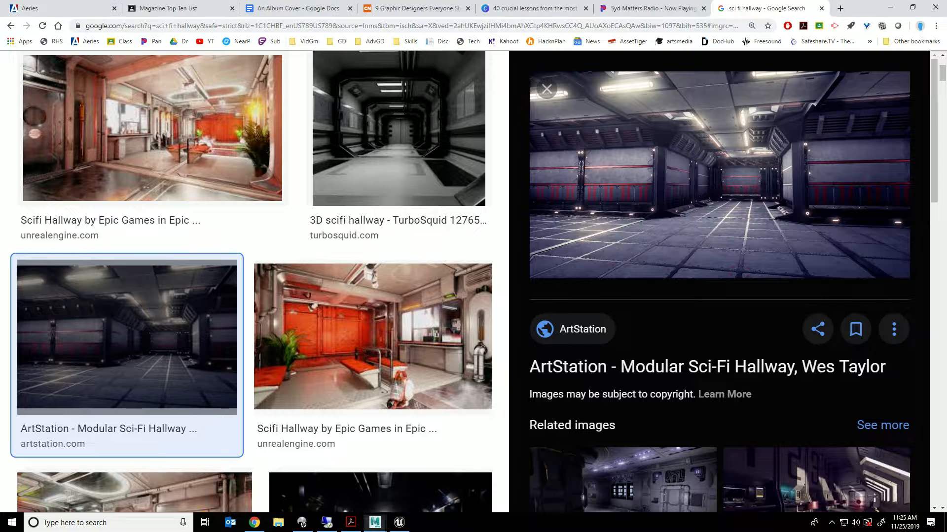
pyautogui.hotkey('alt', 'Tab')
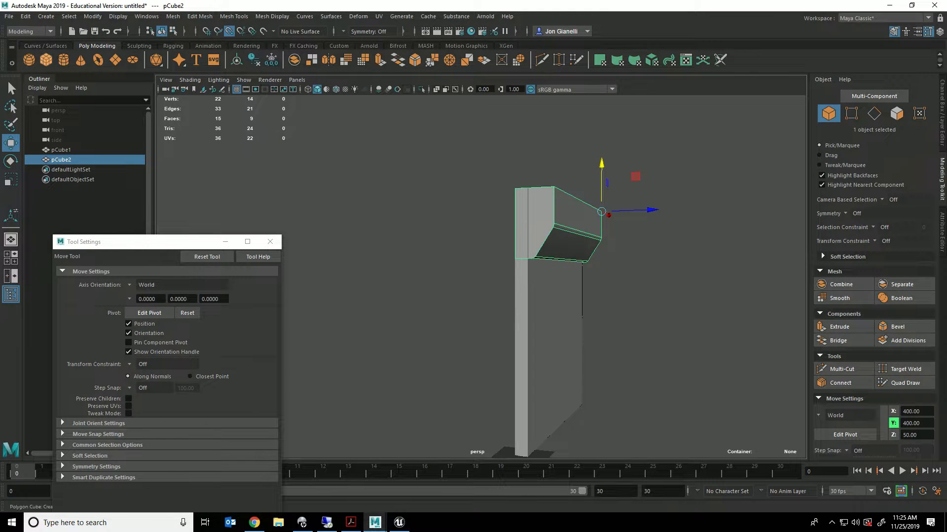
pyautogui.click(46, 60)
pyautogui.hotkey('ctrl', 'z')
pyautogui.click(46, 60)
pyautogui.keyDown('alt'); pyautogui.moveTo(592, 256); pyautogui.dragTo(517, 286); pyautogui.keyUp('alt')
pyautogui.keyDown('alt'); pyautogui.moveTo(517, 286); pyautogui.dragTo(479, 209, button='middle'); pyautogui.keyUp('alt')
pyautogui.press('r')
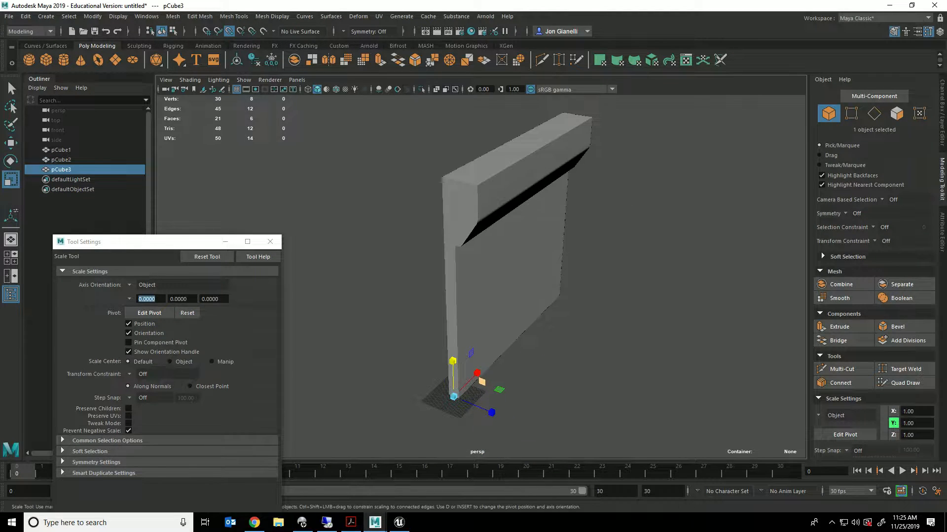
pyautogui.moveTo(453, 396); pyautogui.dragTo(575, 275)
# Step: Move the cube to the front of the wall's base at X 206.18, Z 40.78, and check the hallway reference in Chrome
pyautogui.press('w')
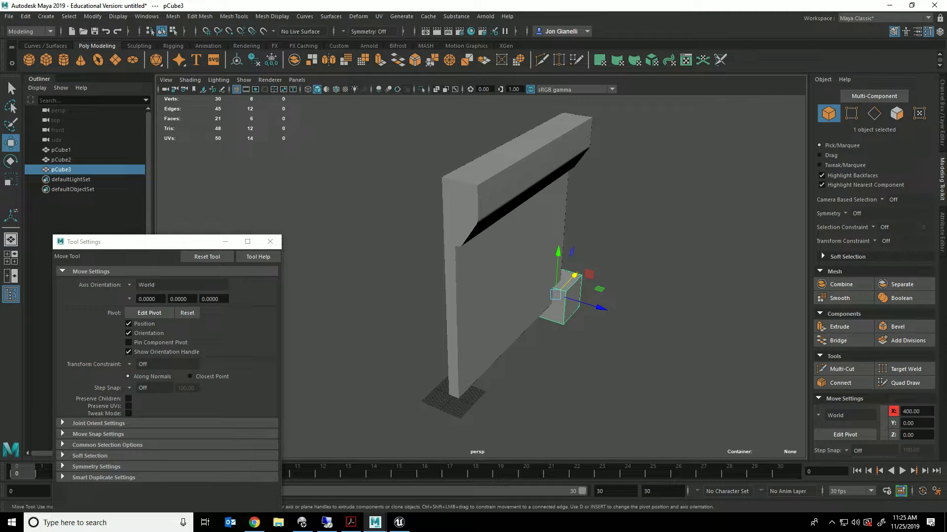
pyautogui.moveTo(574, 276); pyautogui.dragTo(534, 317)
pyautogui.moveTo(555, 353); pyautogui.dragTo(575, 359)
pyautogui.hotkey('alt', 'Tab')
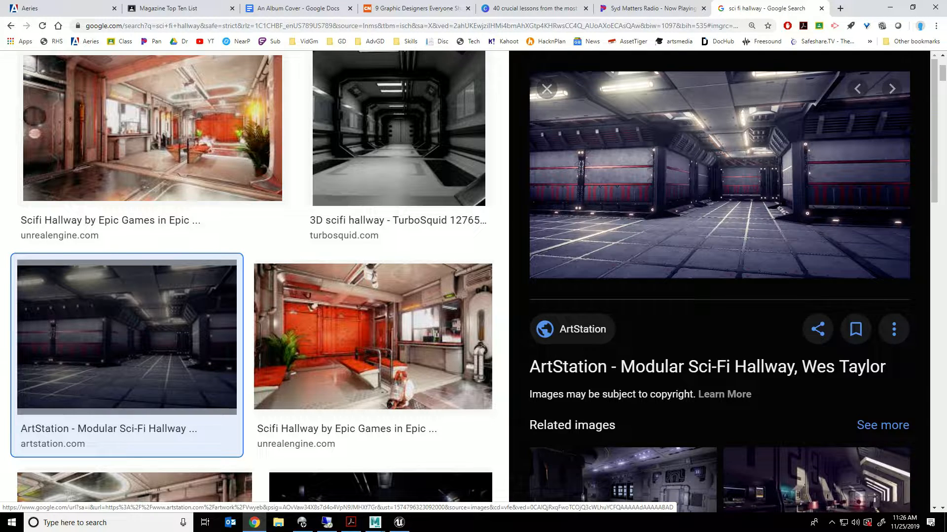
pyautogui.hotkey('alt', 'Tab')
# Step: Snap the cube's bottom face up to the base of the wall at Y 0
pyautogui.keyDown('alt'); pyautogui.moveTo(576, 345); pyautogui.dragTo(646, 345); pyautogui.keyUp('alt')
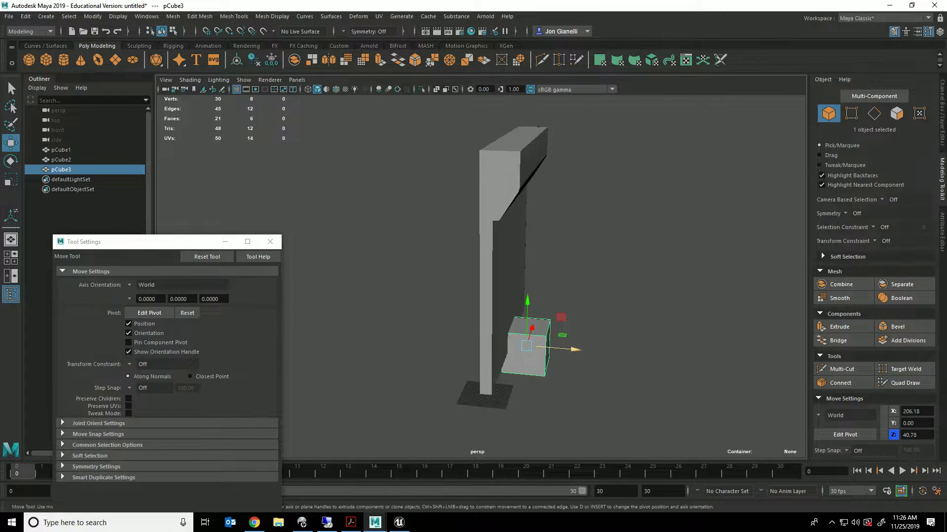
pyautogui.keyDown('alt'); pyautogui.moveTo(567, 419); pyautogui.dragTo(555, 374); pyautogui.keyUp('alt')
pyautogui.moveTo(555, 374); pyautogui.dragTo(555, 280, button='right')
pyautogui.click(537, 382)
pyautogui.keyDown('alt'); pyautogui.moveTo(537, 382); pyautogui.dragTo(538, 414); pyautogui.keyUp('alt')
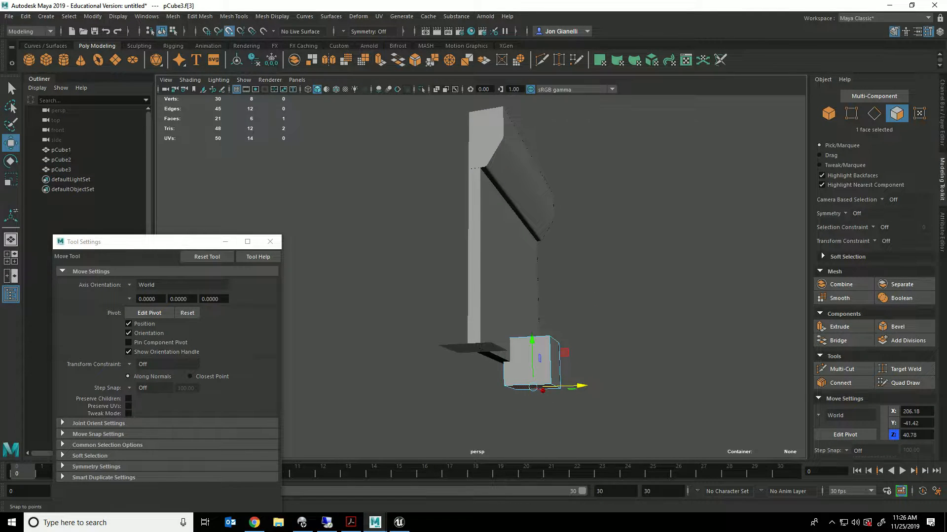
pyautogui.moveTo(532, 340); pyautogui.dragTo(486, 427)
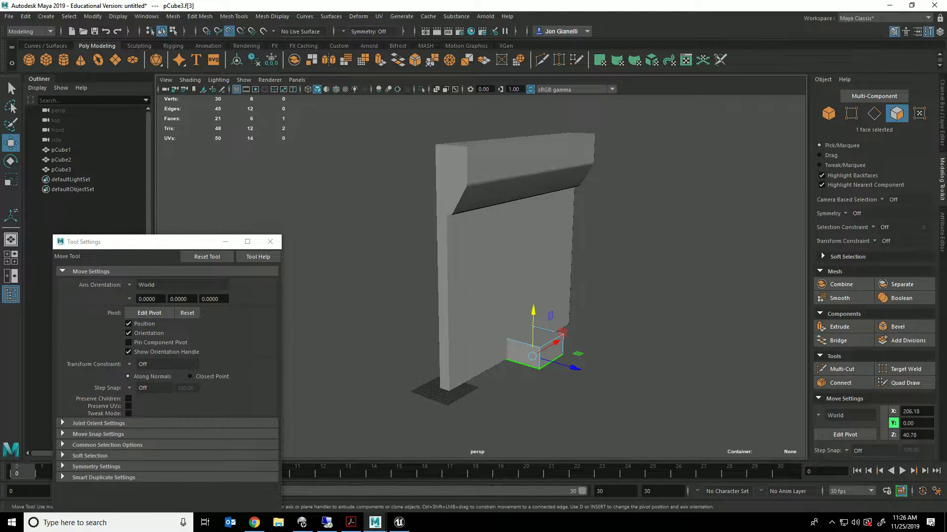
# Step: Snap the cube's two end faces to the wall's ends so it forms a full-width base trim
pyautogui.click(523, 356)
pyautogui.moveTo(544, 339); pyautogui.dragTo(453, 388)
pyautogui.keyDown('alt'); pyautogui.moveTo(591, 384); pyautogui.dragTo(575, 412); pyautogui.keyUp('alt')
pyautogui.click(489, 378)
pyautogui.keyDown('alt'); pyautogui.moveTo(463, 382); pyautogui.dragTo(607, 384); pyautogui.keyUp('alt')
# Step: Slope the base trim by moving its upper front edge to Y 35.66, Z 24.93 and its lower front edge to Z 45.92
pyautogui.moveTo(532, 252); pyautogui.dragTo(533, 225, button='right')
pyautogui.click(542, 345)
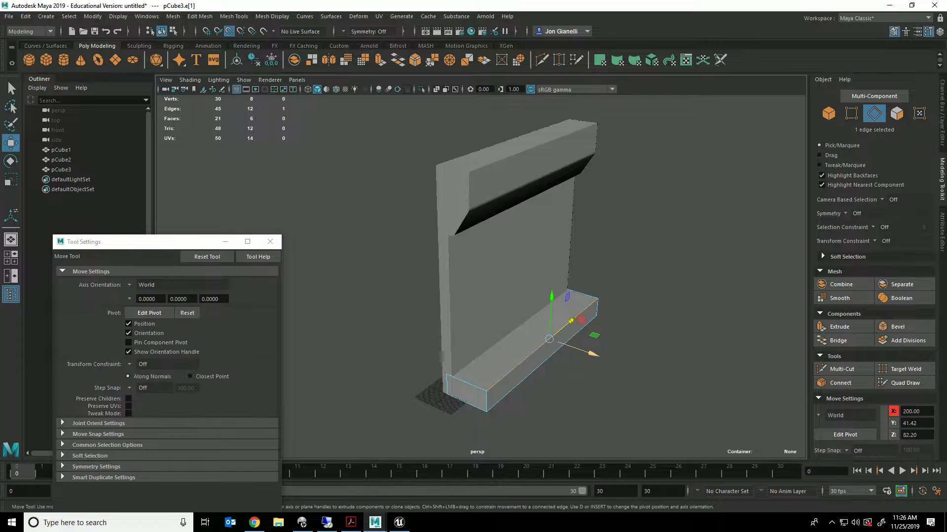
pyautogui.moveTo(591, 353); pyautogui.dragTo(617, 336)
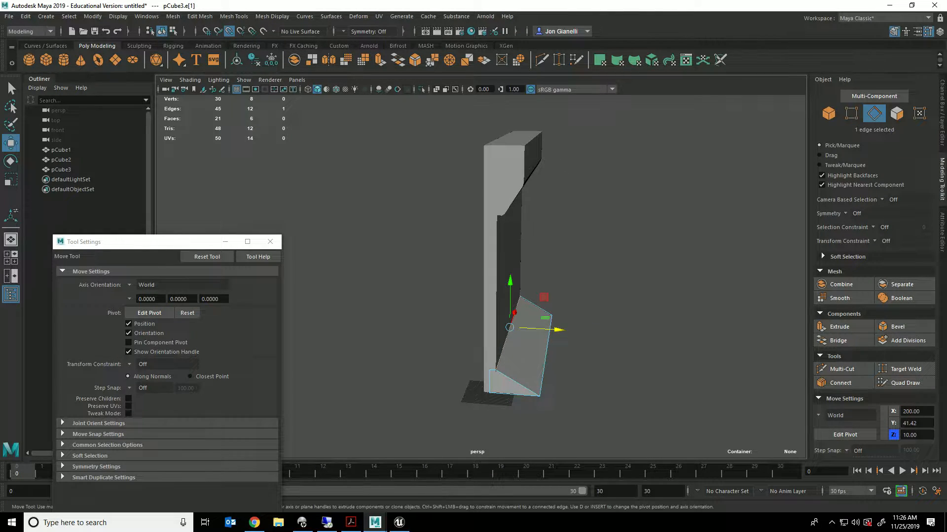
pyautogui.click(546, 350)
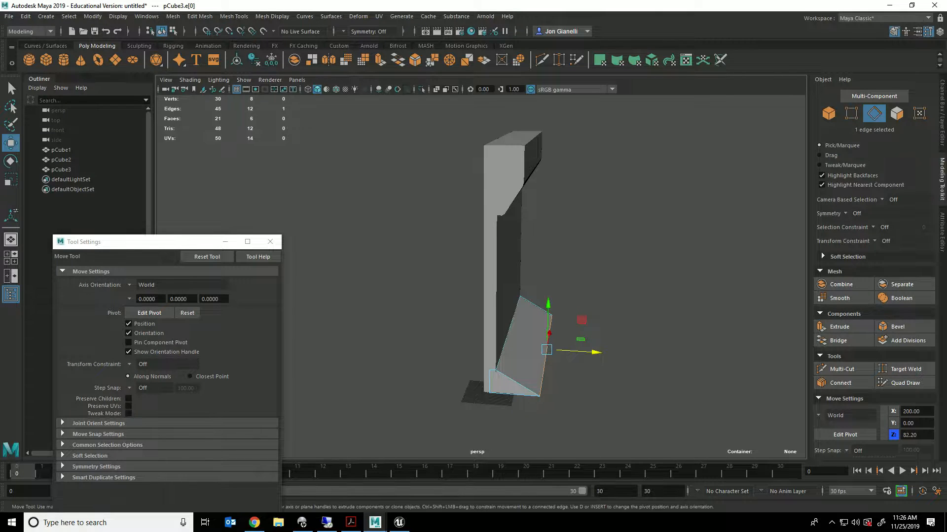
pyautogui.moveTo(546, 350); pyautogui.dragTo(566, 331)
pyautogui.click(509, 330)
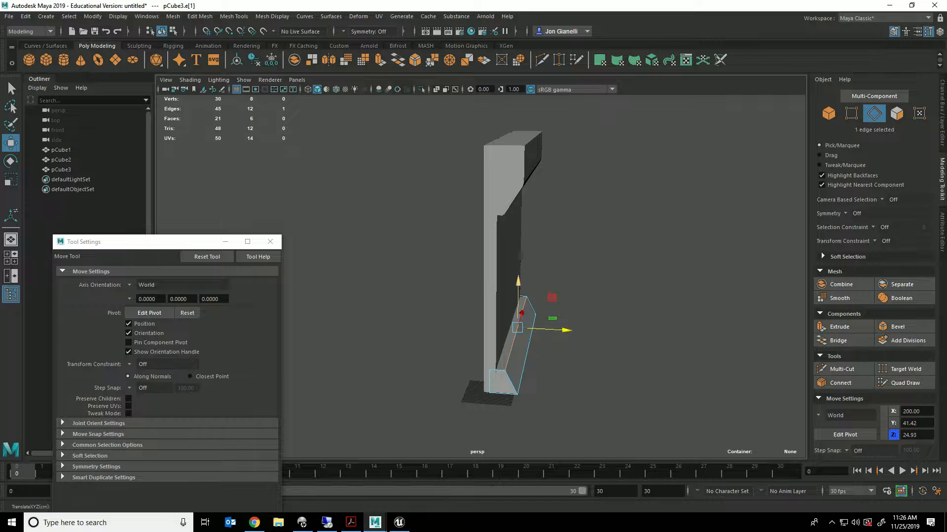
pyautogui.moveTo(518, 282); pyautogui.dragTo(518, 285)
pyautogui.keyDown('alt'); pyautogui.moveTo(518, 296); pyautogui.dragTo(456, 281); pyautogui.keyUp('alt')
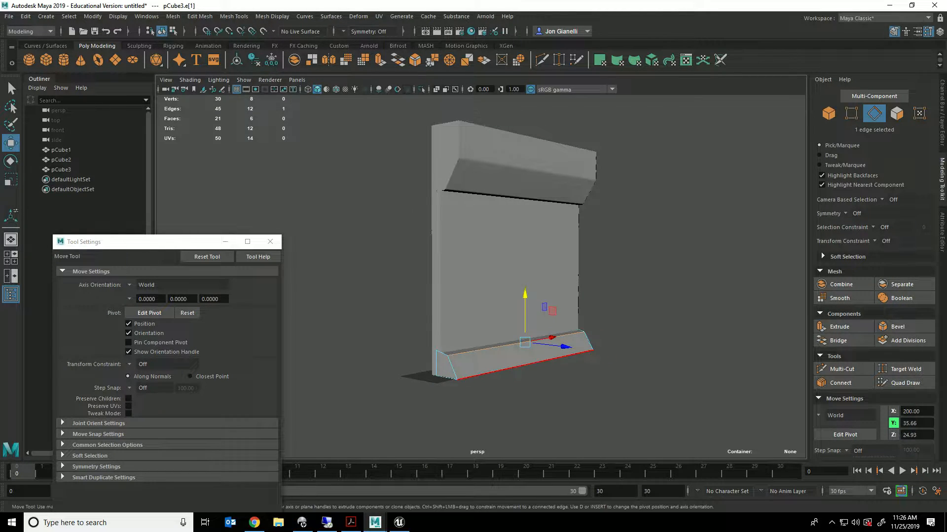
# Step: Bevel the base trim's lower front edge with a fraction of 0.05
pyautogui.click(524, 365)
pyautogui.keyDown('alt'); pyautogui.moveTo(524, 365); pyautogui.dragTo(604, 367); pyautogui.keyUp('alt')
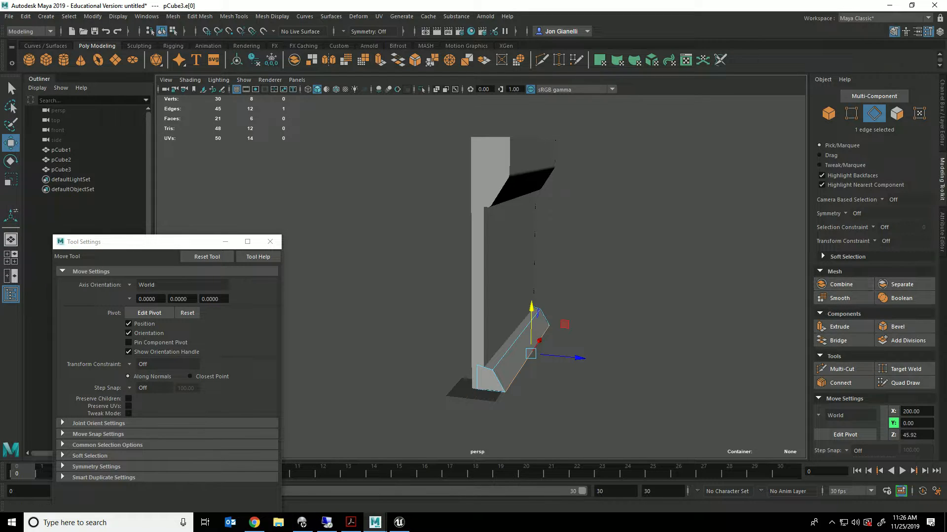
pyautogui.click(897, 327)
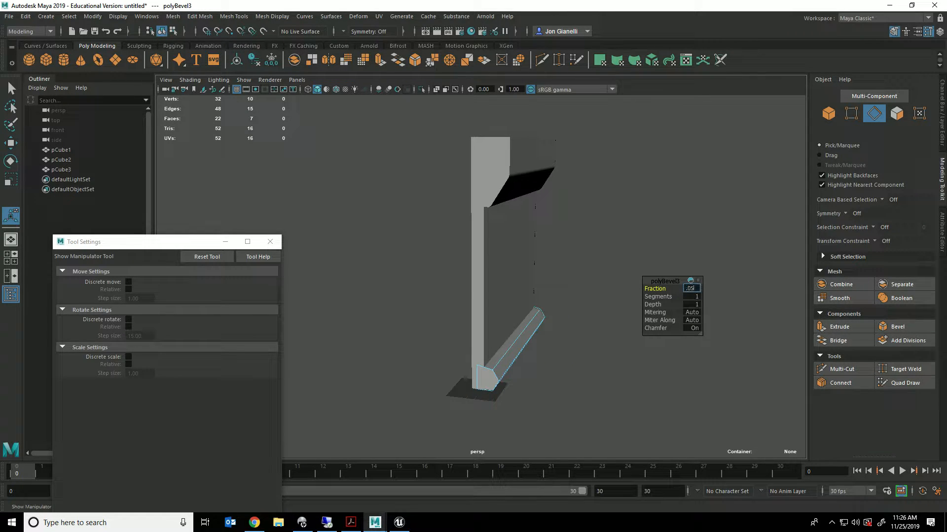
pyautogui.write('.05')
pyautogui.press('Return')
# Step: Bevel the base trim's upper front edge with a fraction of 0.1 and one segment
pyautogui.scroll(4, 552, 365)
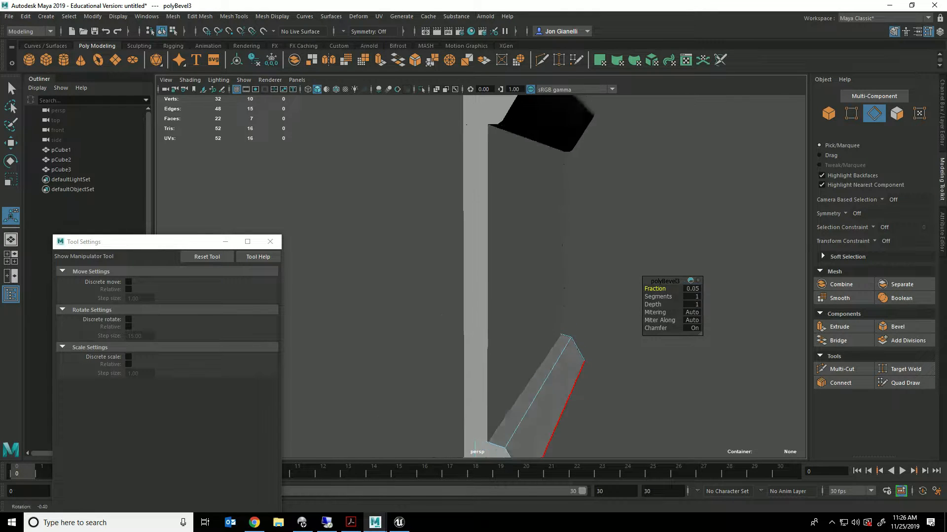
pyautogui.keyDown('alt'); pyautogui.moveTo(567, 389); pyautogui.dragTo(524, 344); pyautogui.keyUp('alt')
pyautogui.click(543, 387)
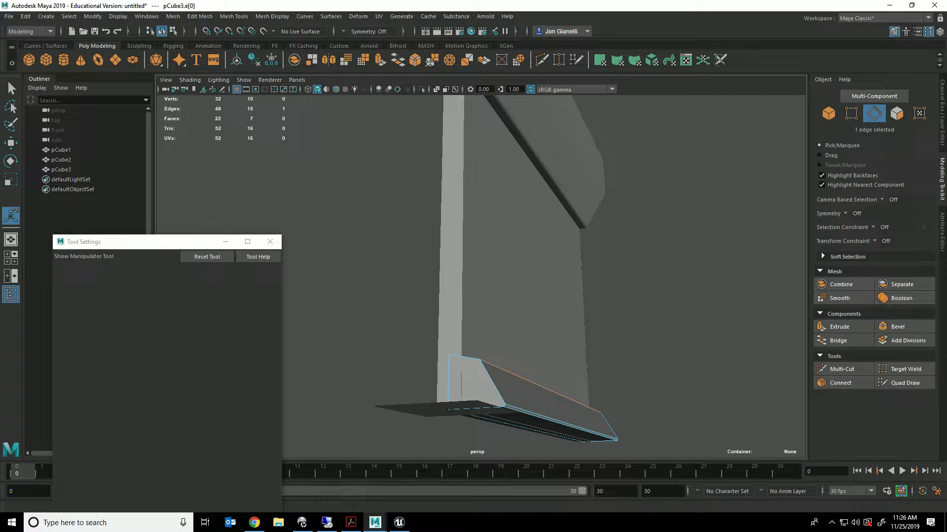
pyautogui.click(904, 326)
pyautogui.keyDown('alt'); pyautogui.moveTo(542, 345); pyautogui.dragTo(589, 356); pyautogui.keyUp('alt')
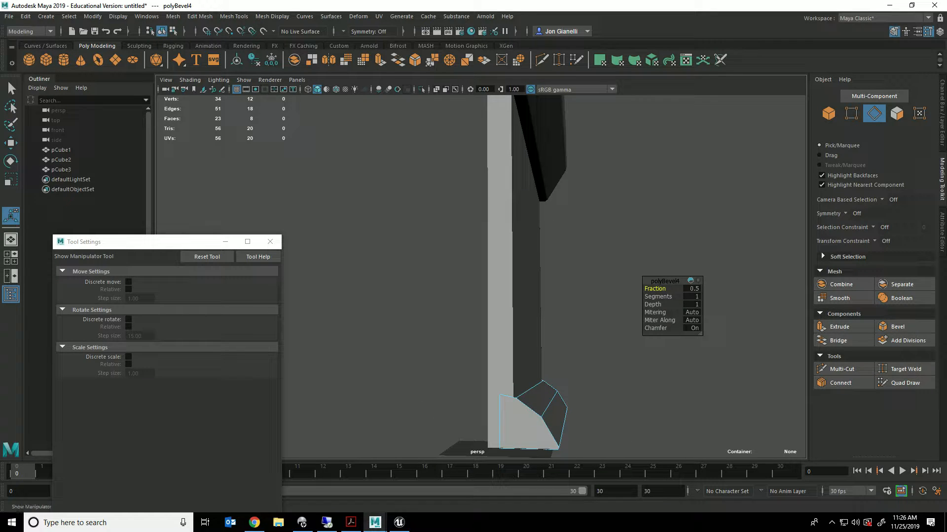
pyautogui.write('0.1')
pyautogui.press('Tab')
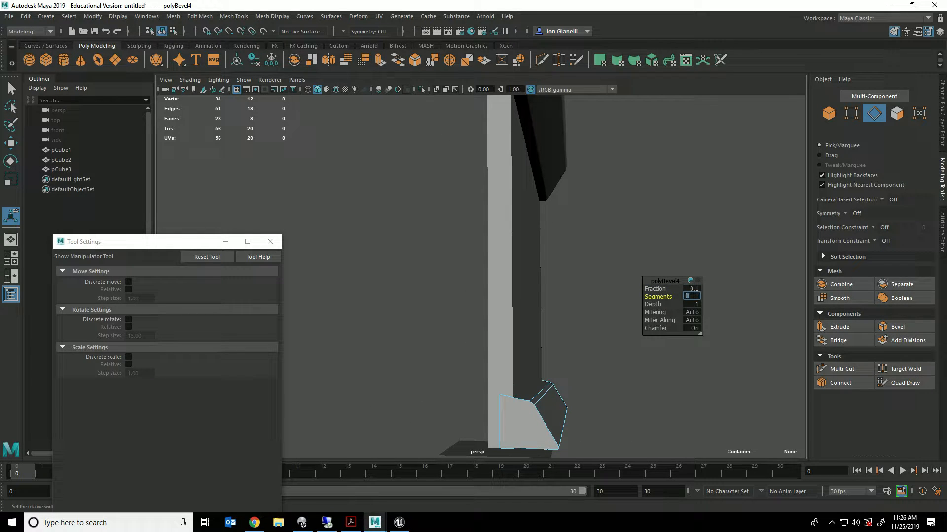
pyautogui.scroll(-3, 503, 277)
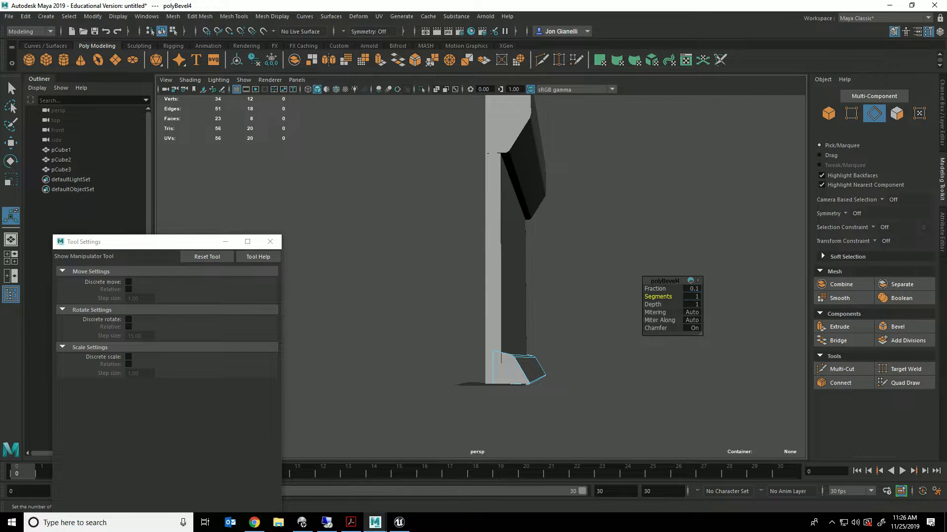
pyautogui.keyDown('alt'); pyautogui.moveTo(503, 277); pyautogui.dragTo(564, 266); pyautogui.keyUp('alt')
# Step: In object mode, pull the base trim away from the wall, reposition its pivot, and snap the trim back against the wall's lower front
pyautogui.moveTo(564, 252); pyautogui.dragTo(612, 237, button='right')
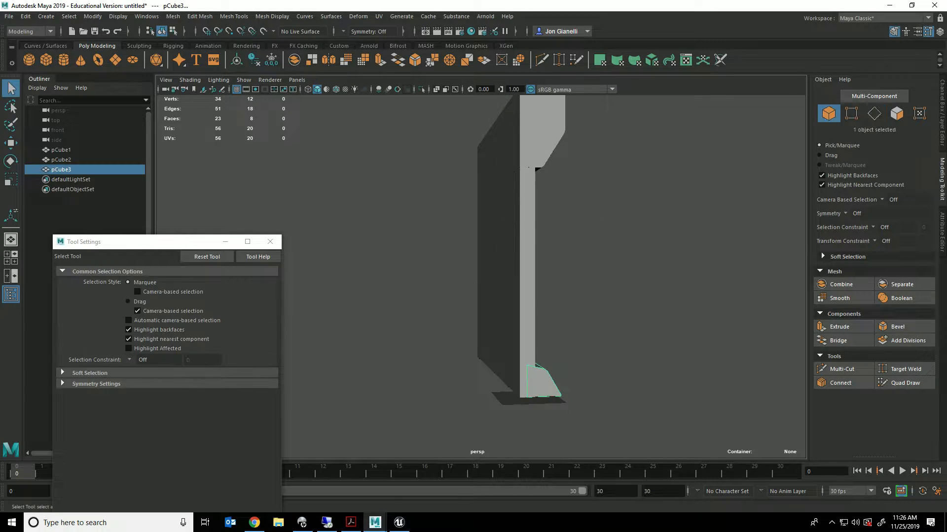
pyautogui.press('w')
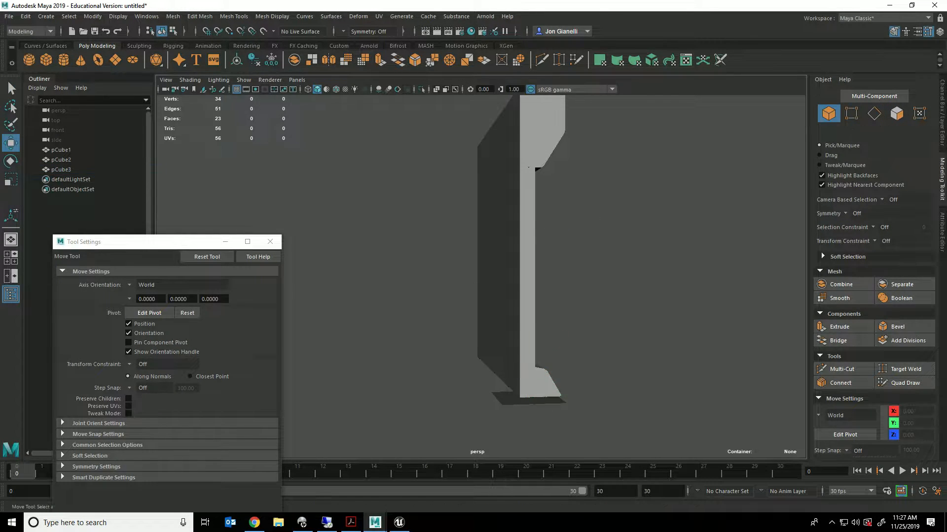
pyautogui.moveTo(567, 373); pyautogui.dragTo(631, 371)
pyautogui.rightClick(590, 251)
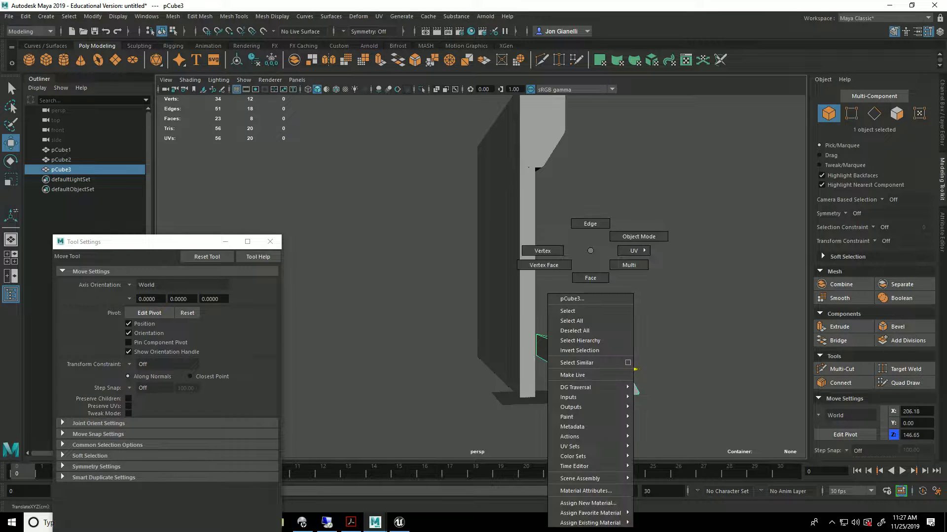
pyautogui.moveTo(590, 251); pyautogui.dragTo(638, 237, button='right')
pyautogui.keyDown('alt'); pyautogui.moveTo(638, 237); pyautogui.dragTo(562, 242); pyautogui.keyUp('alt')
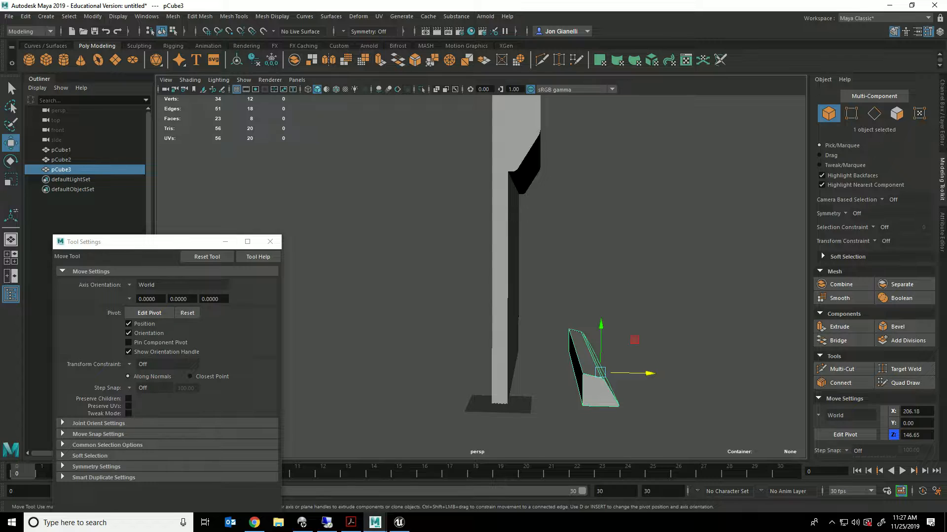
pyautogui.press('d')
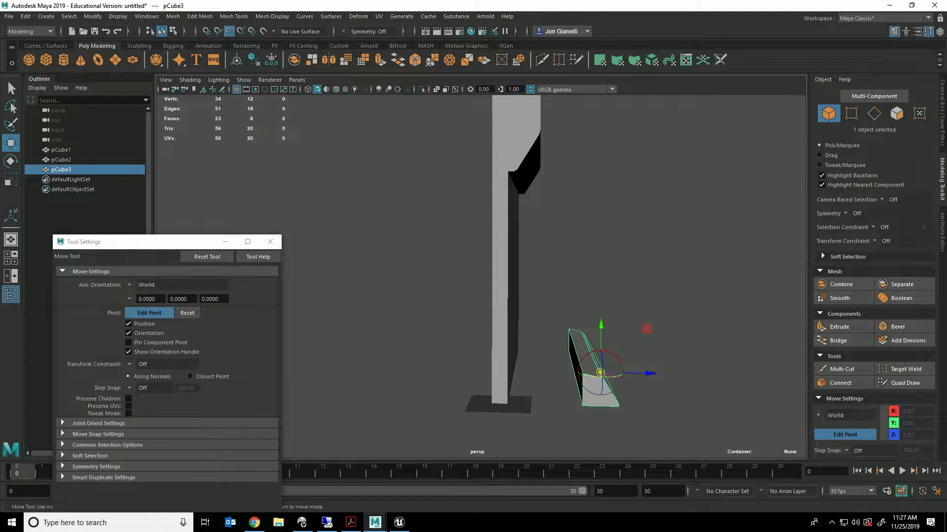
pyautogui.moveTo(600, 373); pyautogui.dragTo(508, 405)
pyautogui.keyDown('alt'); pyautogui.moveTo(587, 277); pyautogui.dragTo(491, 304); pyautogui.keyUp('alt')
pyautogui.click(700, 286)
# Step: Examine the wall with both trims and compare it with the hallway reference in Chrome before returning to Maya
pyautogui.keyDown('alt'); pyautogui.moveTo(592, 291); pyautogui.dragTo(533, 271); pyautogui.keyUp('alt')
pyautogui.scroll(-5, 626, 271)
pyautogui.keyDown('alt'); pyautogui.moveTo(606, 269); pyautogui.dragTo(558, 276); pyautogui.keyUp('alt')
pyautogui.hotkey('alt', 'Tab')
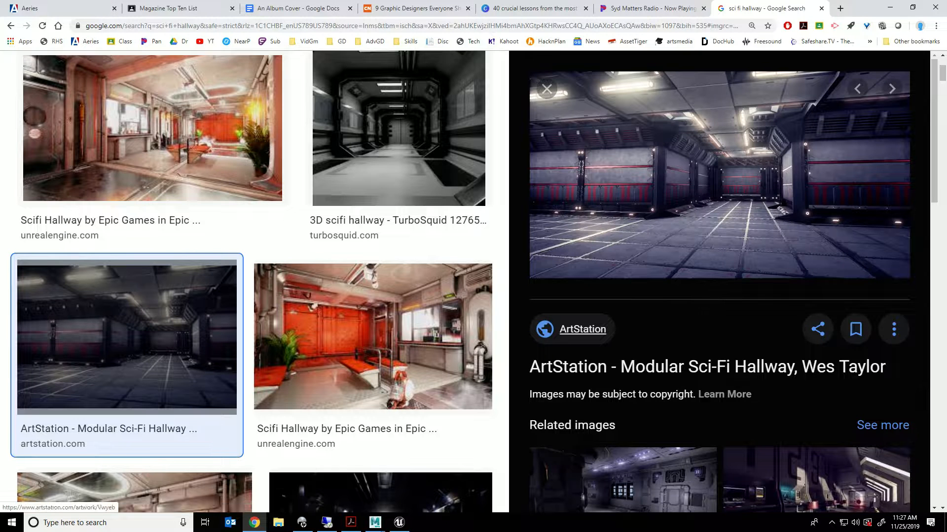
pyautogui.hotkey('alt', 'Tab')
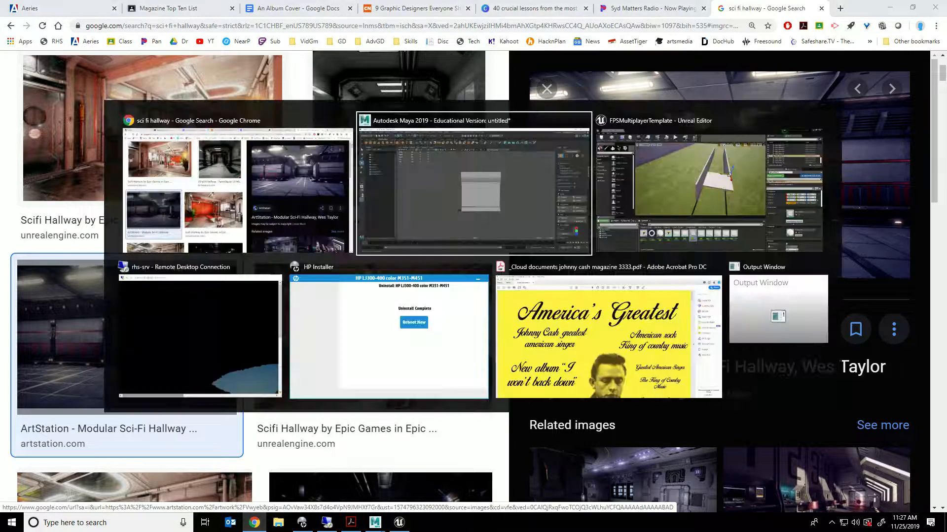
pyautogui.keyDown('alt'); pyautogui.moveTo(567, 246); pyautogui.dragTo(517, 243); pyautogui.keyUp('alt')
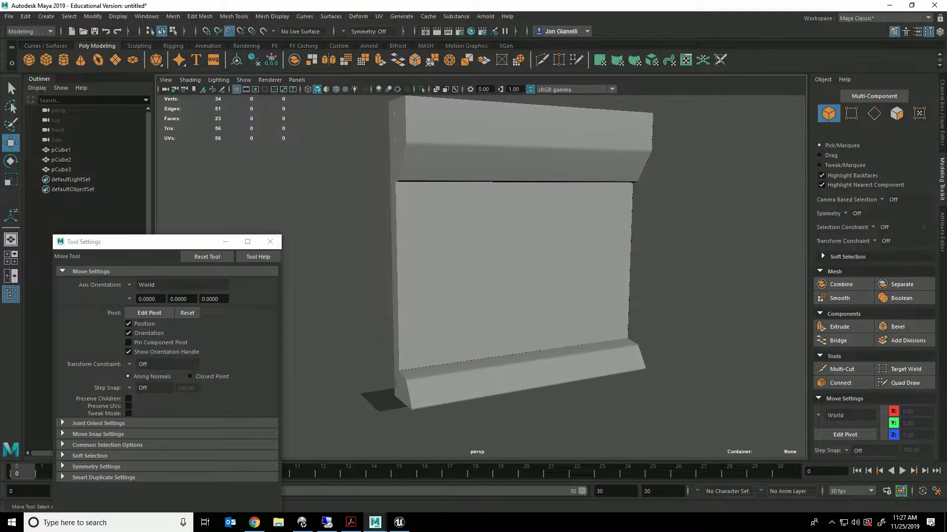
# Step: Select the vertical front edge at one end of the main wall panel in edge mode
pyautogui.click(517, 244)
pyautogui.rightClick(517, 243)
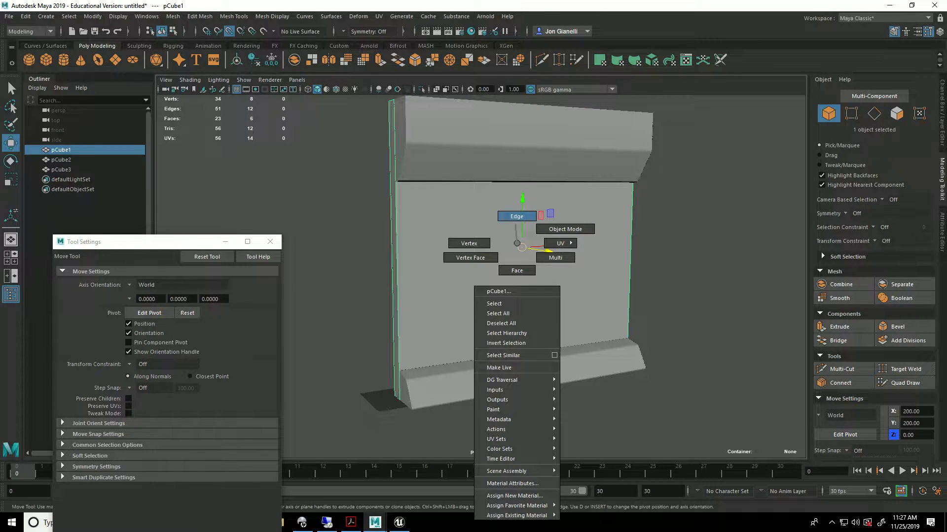
pyautogui.click(517, 216)
pyautogui.click(396, 256)
# Step: Try to add loops beside the wall panel's vertical edge with the Duplicate Edge Loop tool, undoing each attempt
pyautogui.keyDown('shift'); pyautogui.moveTo(440, 235); pyautogui.dragTo(441, 293, button='right'); pyautogui.keyUp('shift')
pyautogui.click(396, 270)
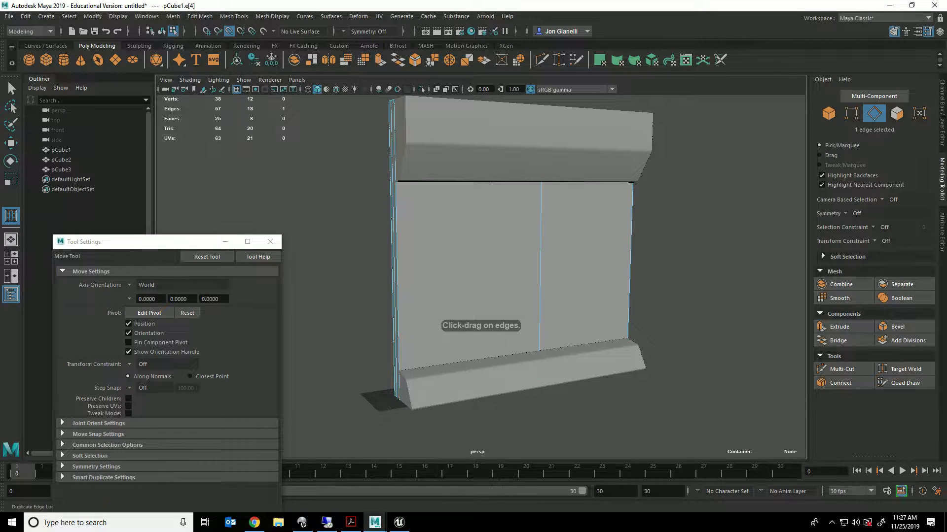
pyautogui.hotkey('ctrl', 'z')
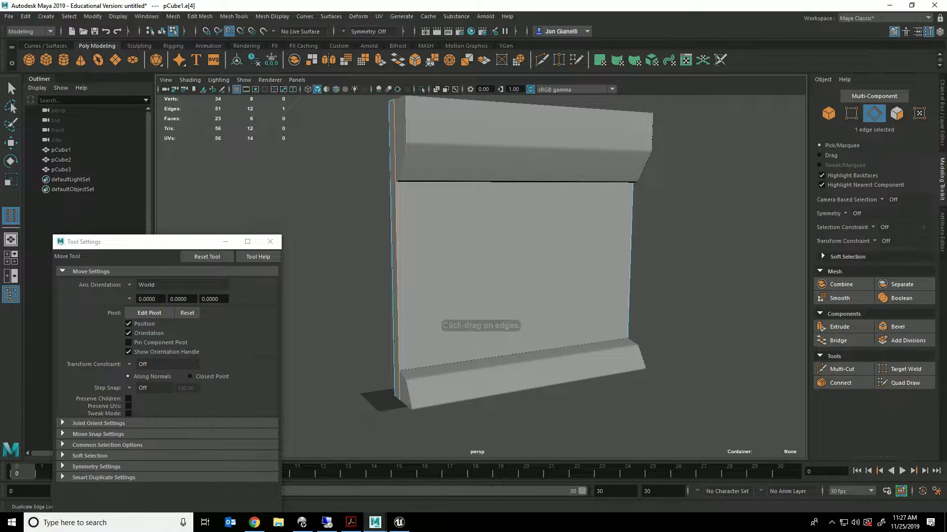
pyautogui.click(397, 306)
pyautogui.hotkey('ctrl', 'z')
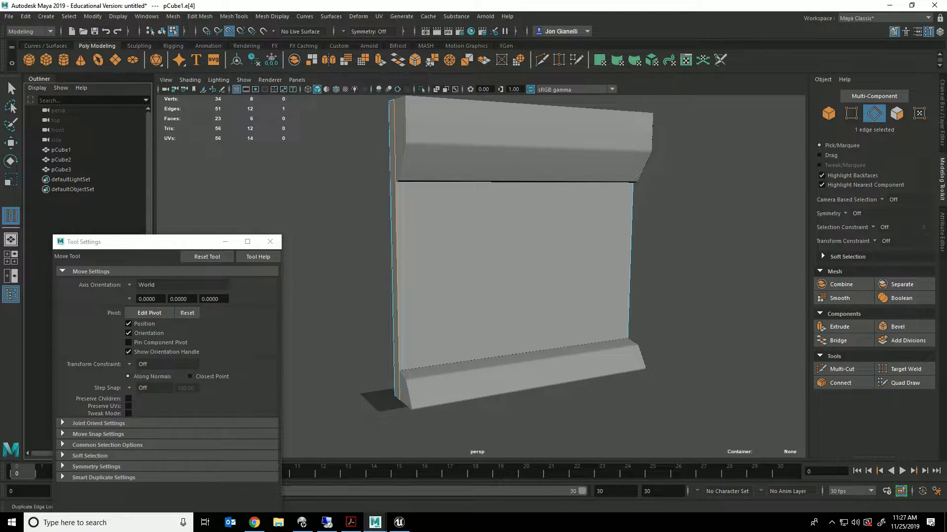
# Step: Insert two closely spaced pairs of horizontal edge loops across the main wall panel with the Insert Edge Loop tool
pyautogui.keyDown('shift'); pyautogui.moveTo(448, 225); pyautogui.dragTo(437, 293, button='right'); pyautogui.keyUp('shift')
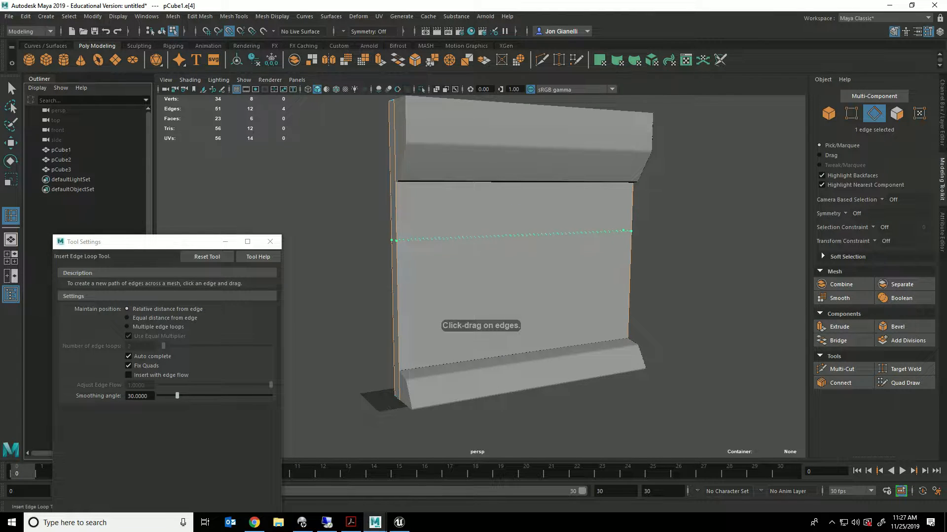
pyautogui.click(395, 240)
pyautogui.click(397, 245)
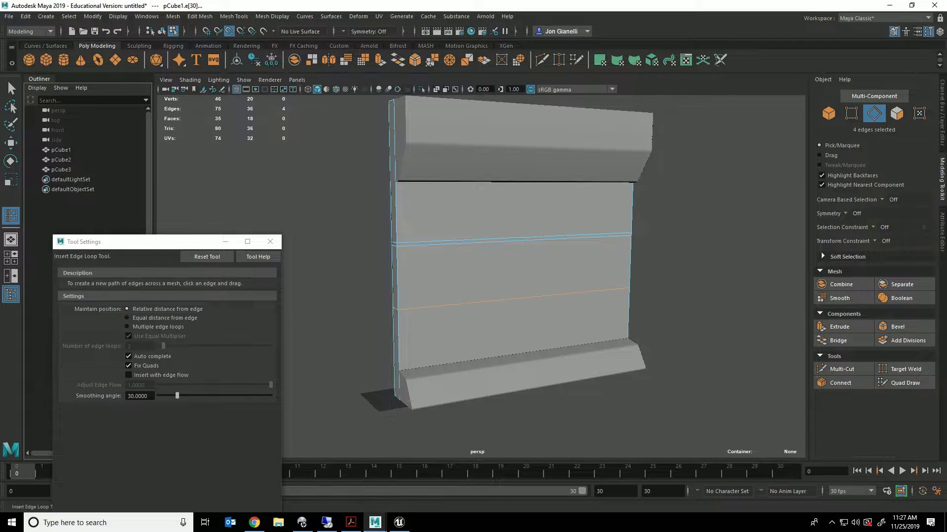
pyautogui.press('q')
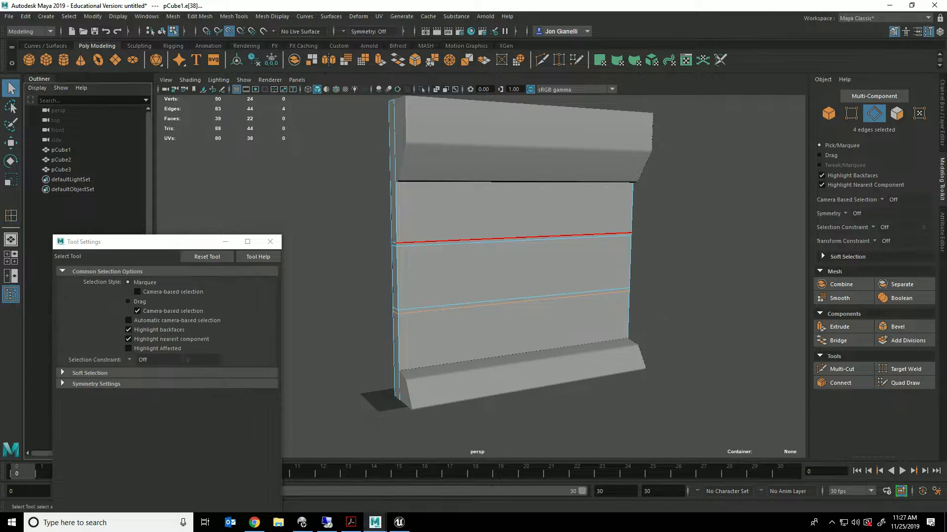
# Step: Select the two thin horizontal front faces between the paired loops and extrude them outward by about 4.94 units
pyautogui.moveTo(463, 221); pyautogui.dragTo(462, 247, button='right')
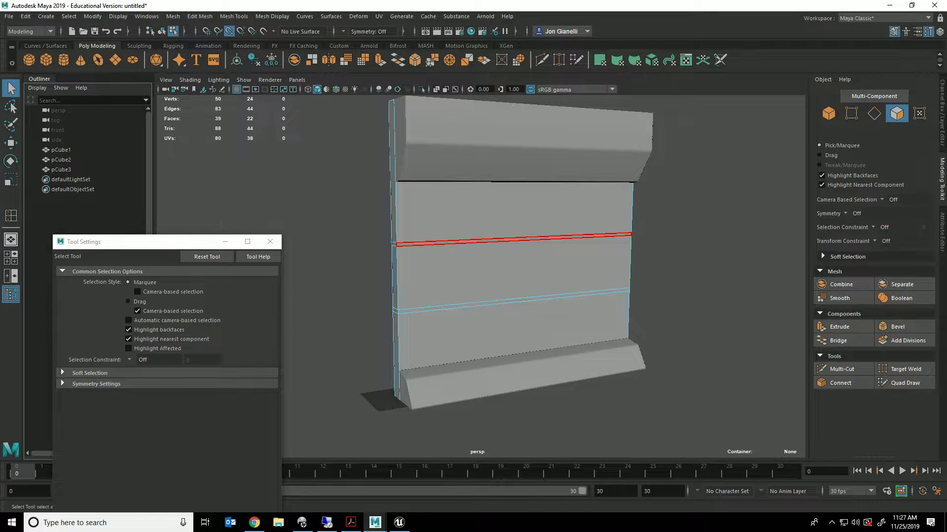
pyautogui.click(463, 241)
pyautogui.keyDown('shift'); pyautogui.click(463, 305); pyautogui.keyUp('shift')
pyautogui.keyDown('alt'); pyautogui.moveTo(464, 321); pyautogui.dragTo(528, 318); pyautogui.keyUp('alt')
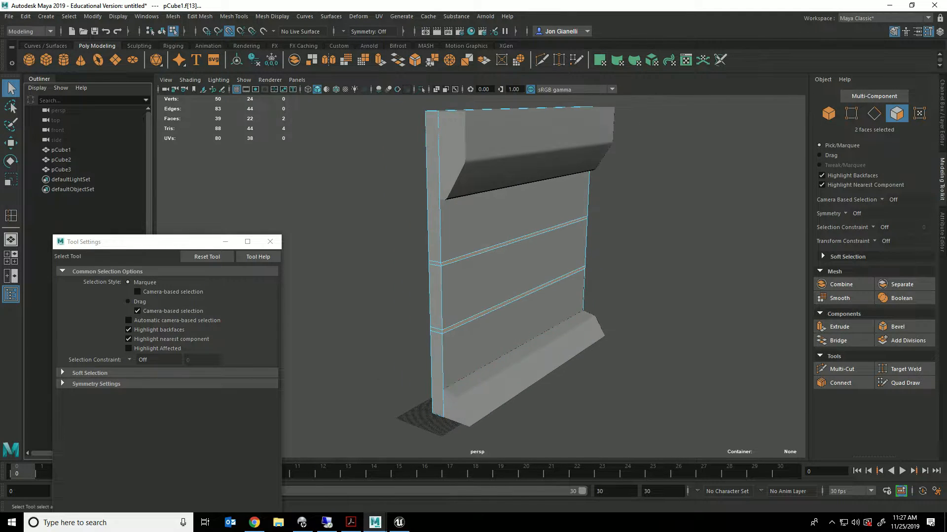
pyautogui.hotkey('ctrl', 'e')
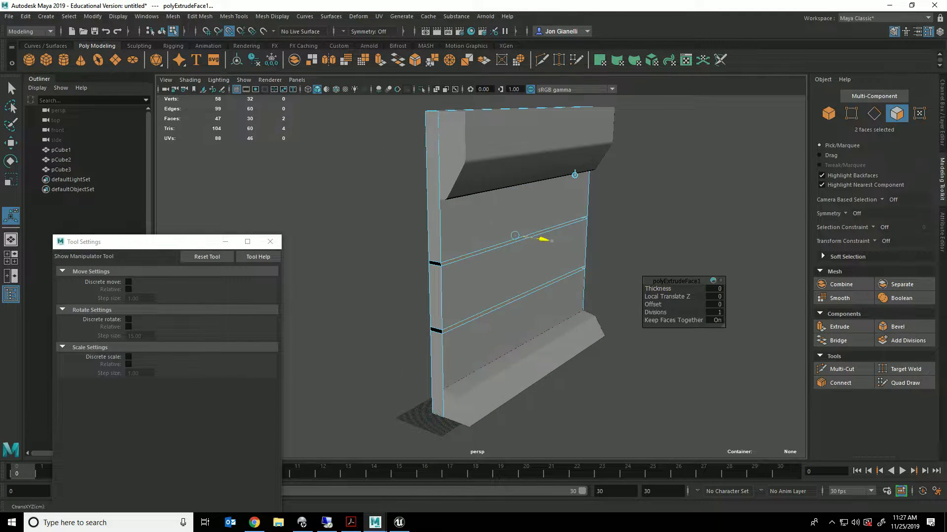
pyautogui.moveTo(544, 240); pyautogui.dragTo(559, 241)
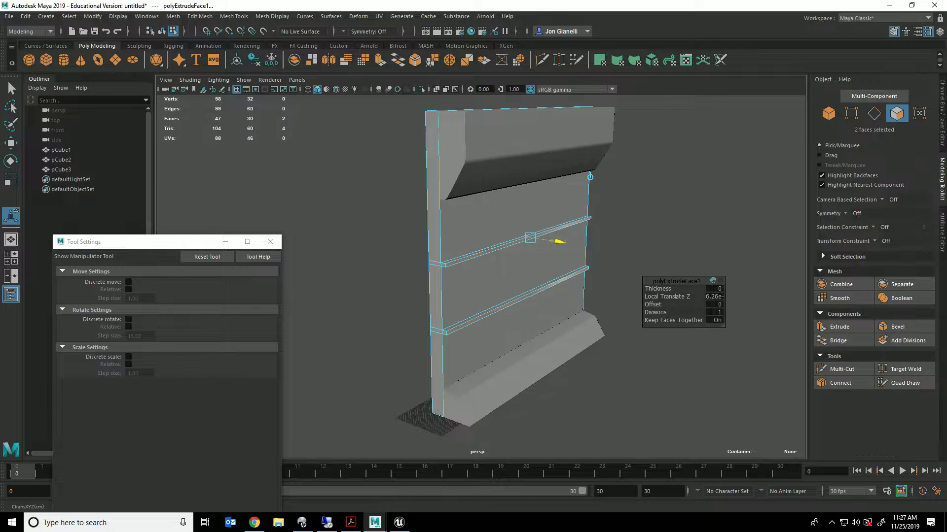
pyautogui.moveTo(559, 242); pyautogui.dragTo(594, 268)
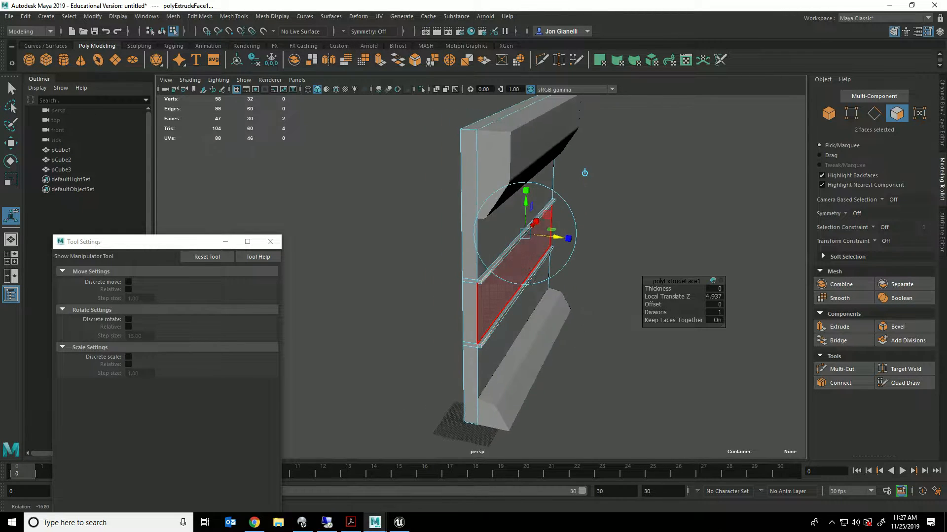
# Step: Try to bevel the extruded strips from their selected front faces, and undo the bevel
pyautogui.scroll(2, 594, 269)
pyautogui.scroll(2, 481, 276)
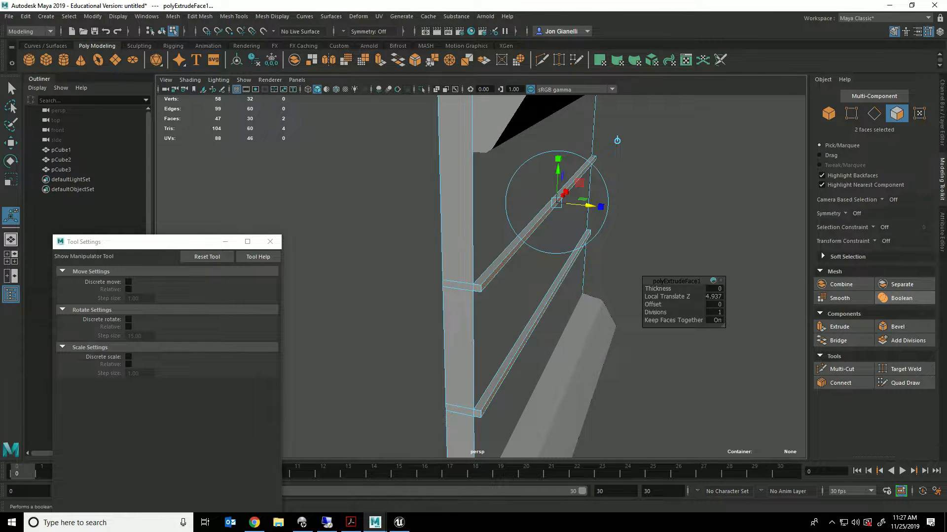
pyautogui.click(896, 327)
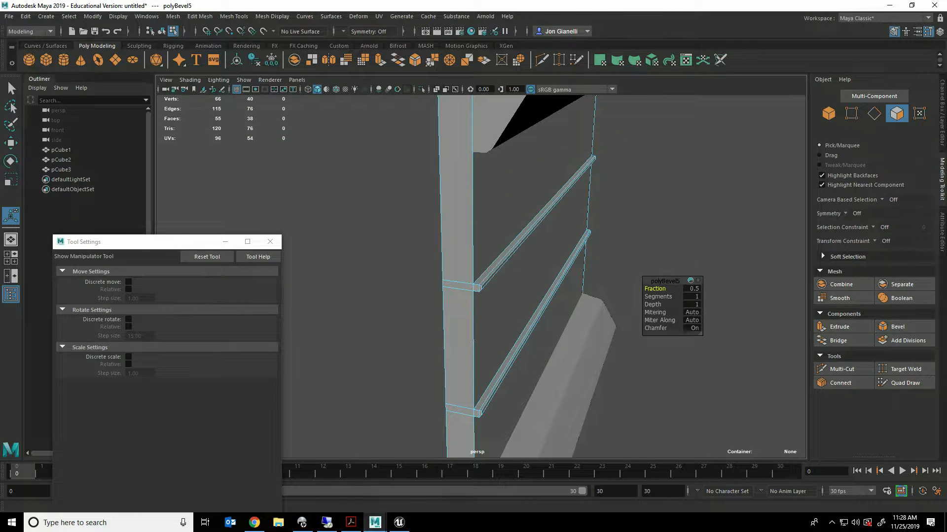
pyautogui.click(617, 222)
pyautogui.keyDown('alt'); pyautogui.moveTo(616, 222); pyautogui.dragTo(577, 222); pyautogui.keyUp('alt')
pyautogui.keyDown('alt'); pyautogui.moveTo(414, 432); pyautogui.dragTo(419, 431); pyautogui.keyUp('alt')
pyautogui.hotkey('ctrl', 'z')
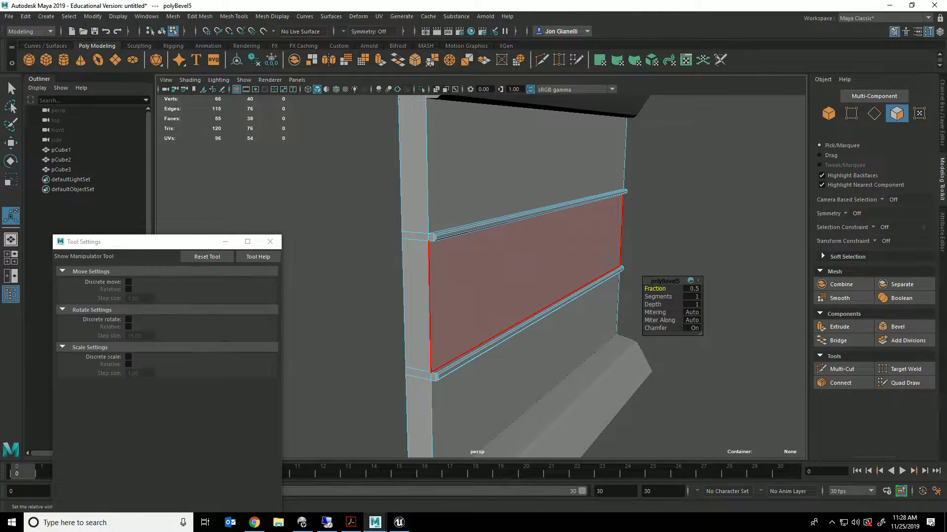
pyautogui.hotkey('ctrl', 'z')
# Step: Select the front edges of both horizontal strips in edge mode and bevel them with a fraction of 0.5
pyautogui.moveTo(476, 209); pyautogui.dragTo(476, 182, button='right')
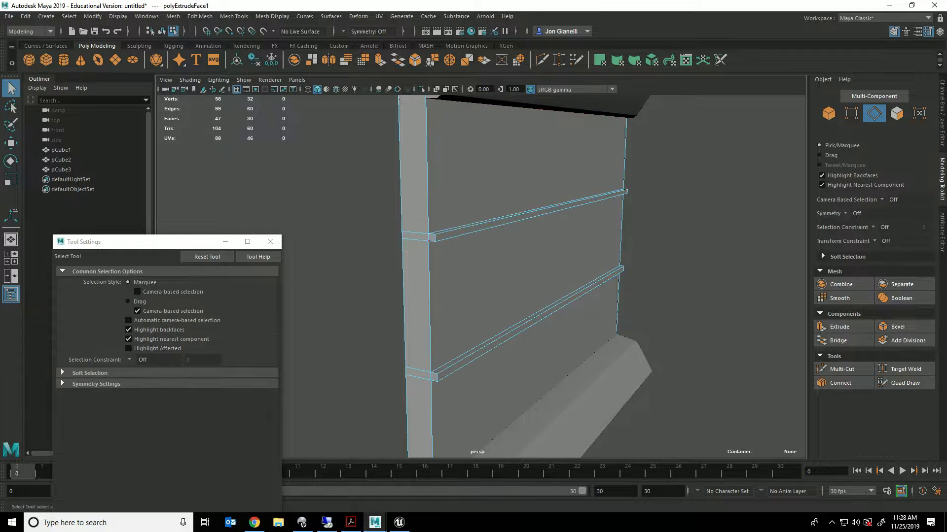
pyautogui.click(486, 223)
pyautogui.keyDown('shift'); pyautogui.click(498, 226); pyautogui.keyUp('shift')
pyautogui.keyDown('shift'); pyautogui.click(498, 340); pyautogui.keyUp('shift')
pyautogui.keyDown('shift'); pyautogui.click(498, 346); pyautogui.keyUp('shift')
pyautogui.click(904, 327)
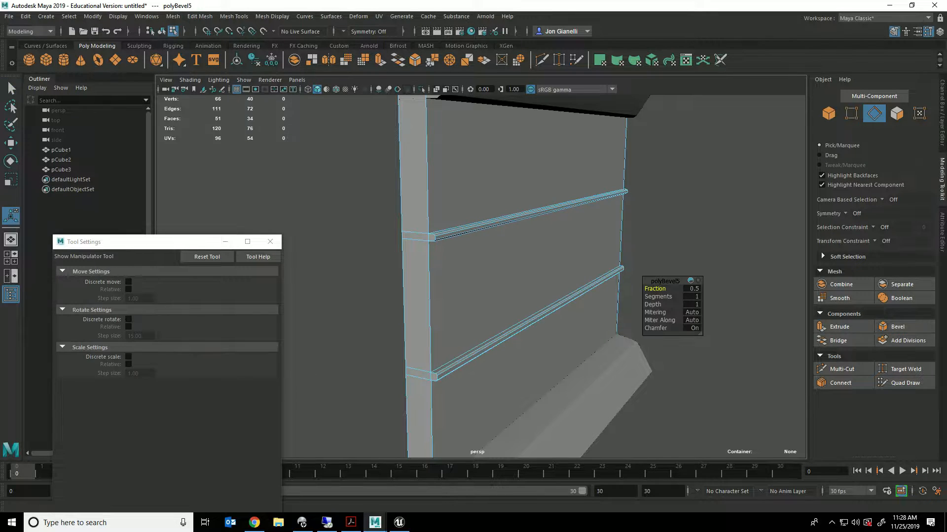
pyautogui.click(690, 247)
pyautogui.keyDown('alt'); pyautogui.moveTo(641, 216); pyautogui.dragTo(488, 203); pyautogui.keyUp('alt')
pyautogui.keyDown('alt'); pyautogui.moveTo(493, 296); pyautogui.dragTo(403, 374); pyautogui.keyUp('alt')
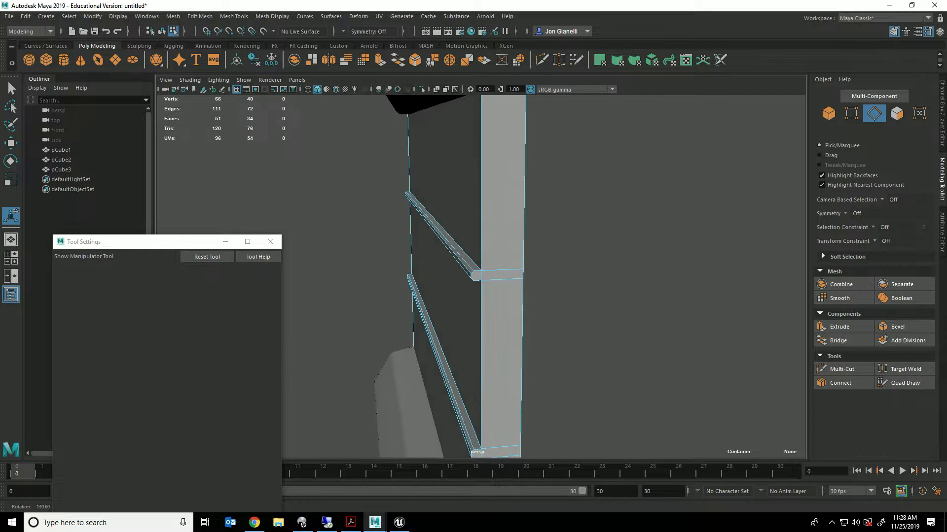
pyautogui.keyDown('alt'); pyautogui.moveTo(488, 296); pyautogui.dragTo(621, 274); pyautogui.keyUp('alt')
pyautogui.scroll(-5, 622, 272)
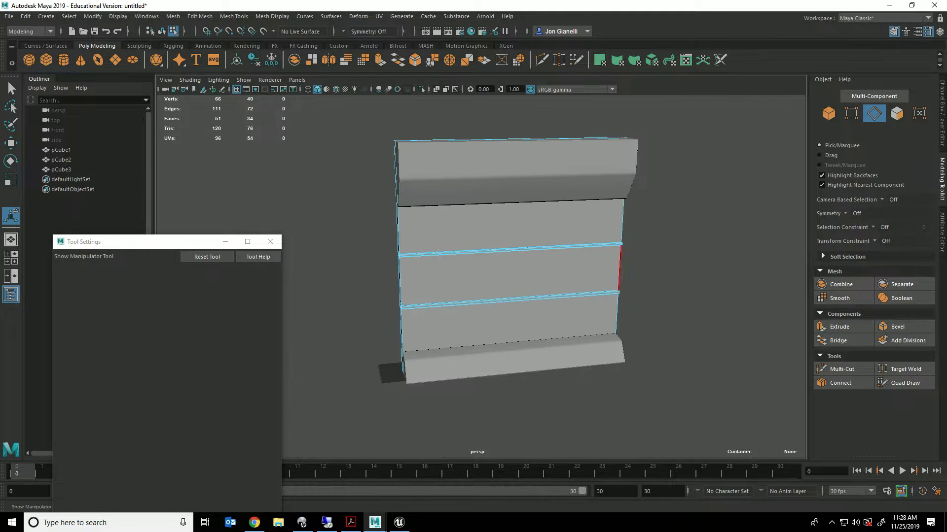
pyautogui.keyDown('alt'); pyautogui.moveTo(400, 281); pyautogui.dragTo(425, 273); pyautogui.keyUp('alt')
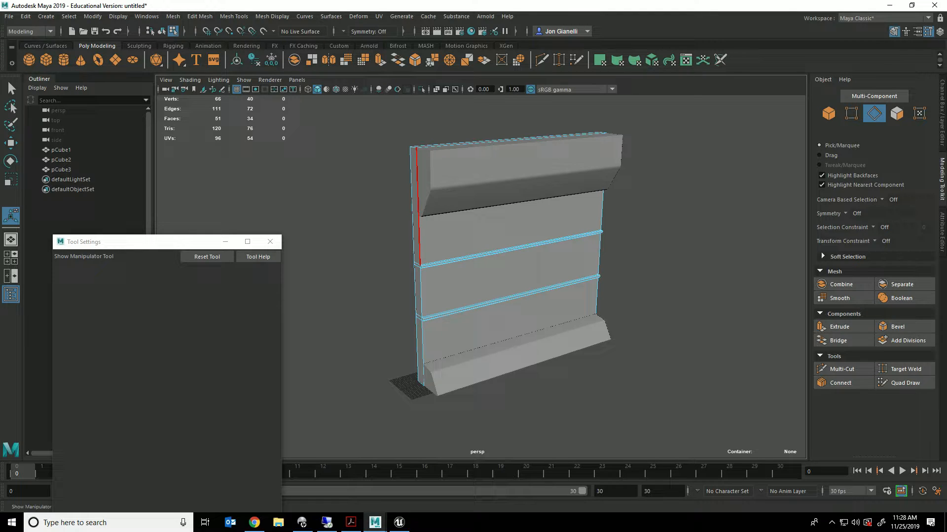
# Step: Select only the end face of the upper trim in face mode and activate the Move tool
pyautogui.click(451, 144)
pyautogui.rightClick(451, 169)
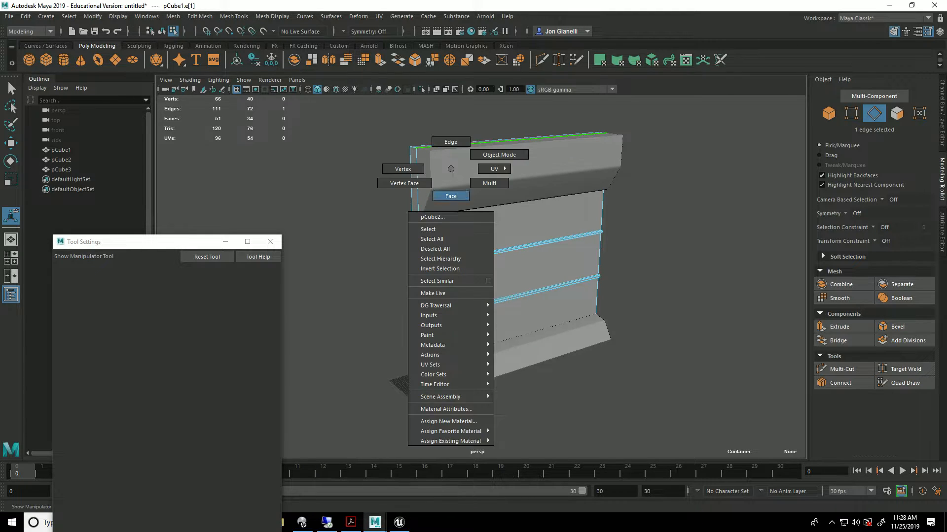
pyautogui.click(450, 195)
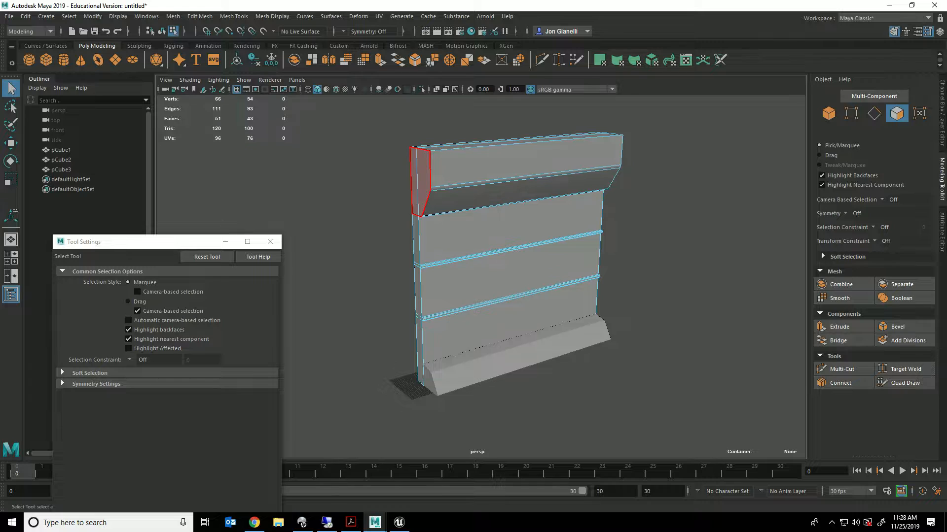
pyautogui.click(421, 181)
pyautogui.keyDown('shift'); pyautogui.click(509, 320); pyautogui.keyUp('shift')
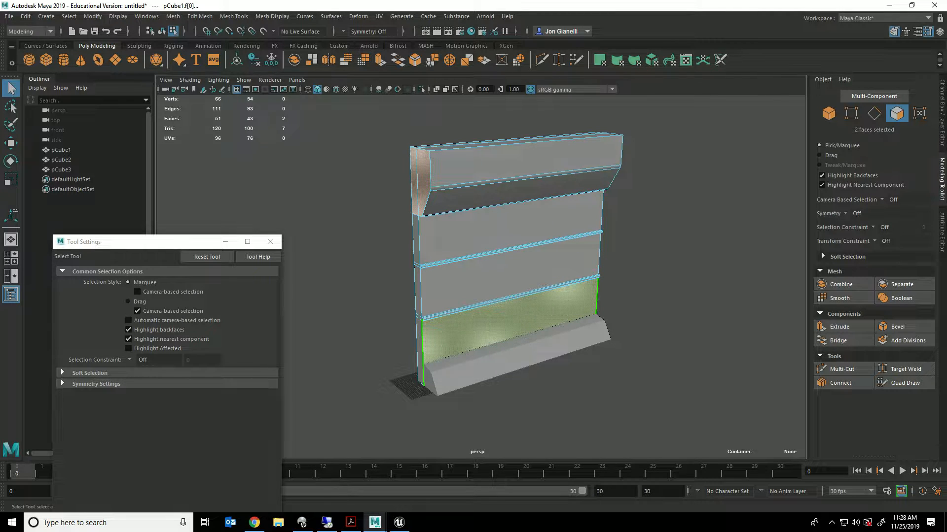
pyautogui.hotkey('ctrl', 'z')
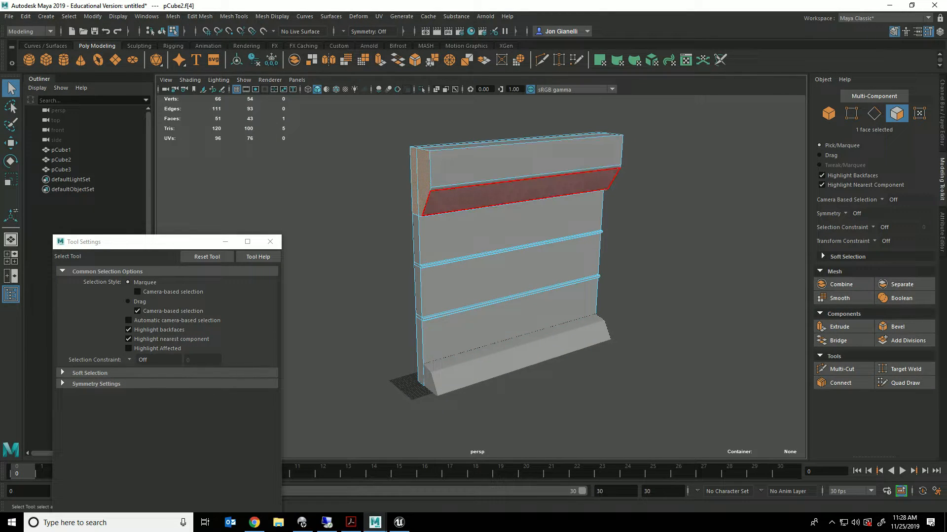
pyautogui.press('w')
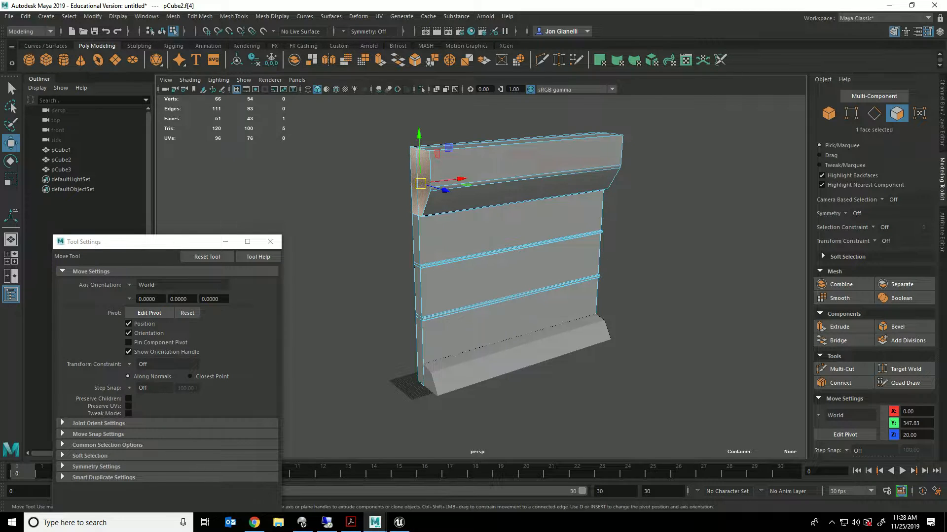
pyautogui.hotkey('alt', 'Tab')
pyautogui.hotkey('alt', 'Tab')
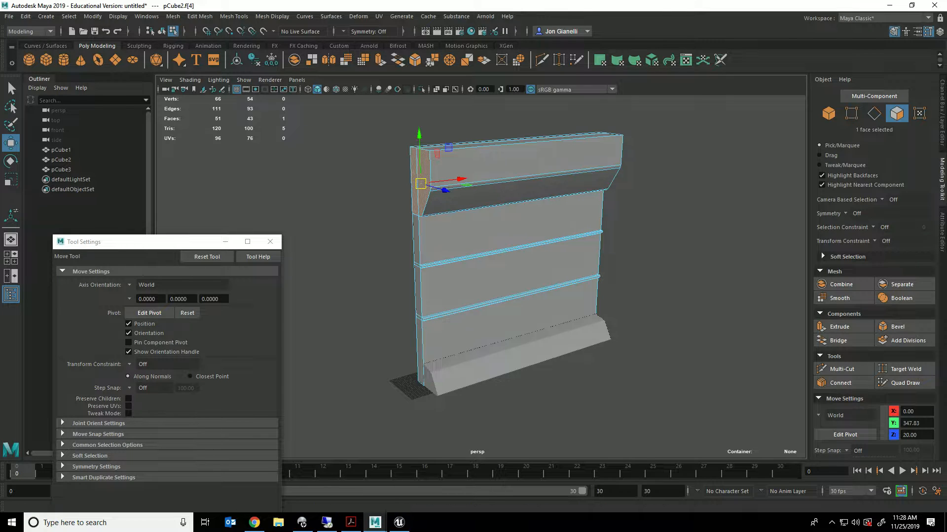
# Step: Set the Move tool's step snap to Relative with a 50-unit increment and try moving the trim's end face inward
pyautogui.moveTo(148, 241); pyautogui.dragTo(119, 262)
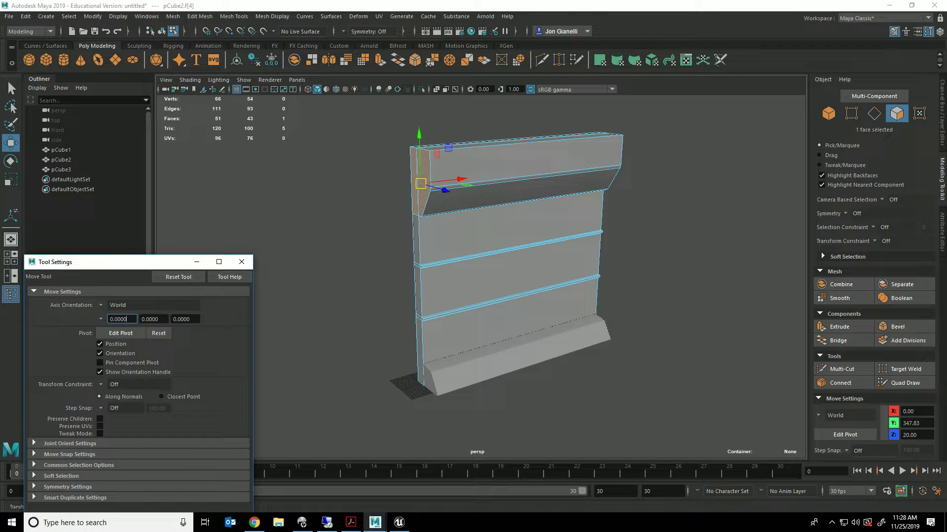
pyautogui.click(121, 408)
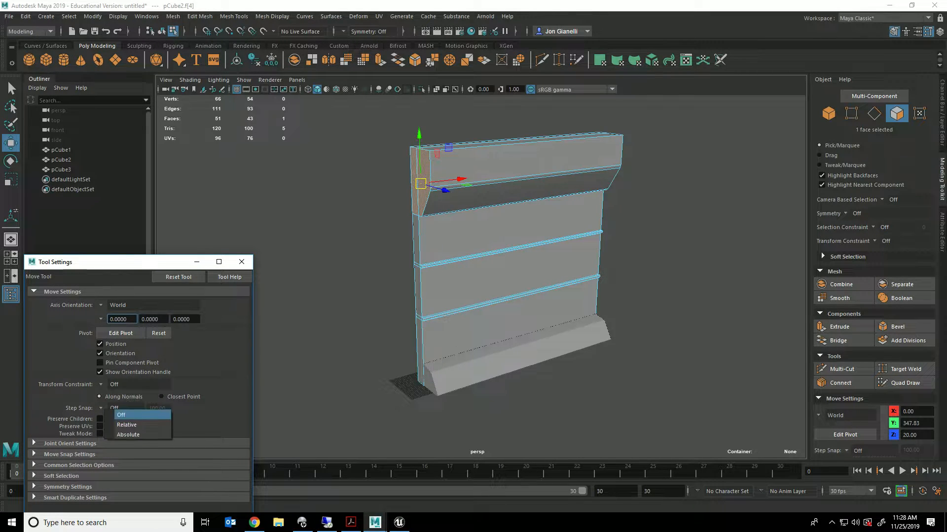
pyautogui.click(130, 424)
pyautogui.click(150, 409)
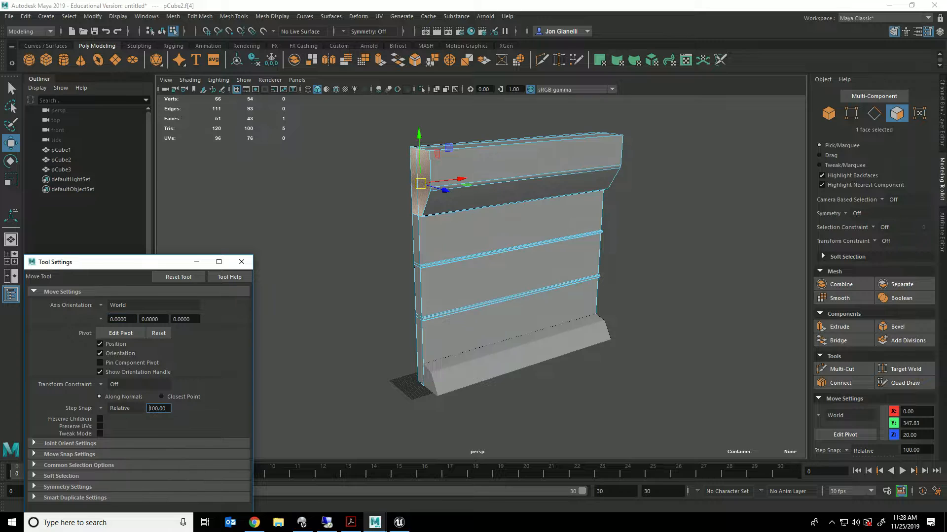
pyautogui.write('50')
pyautogui.press('Tab')
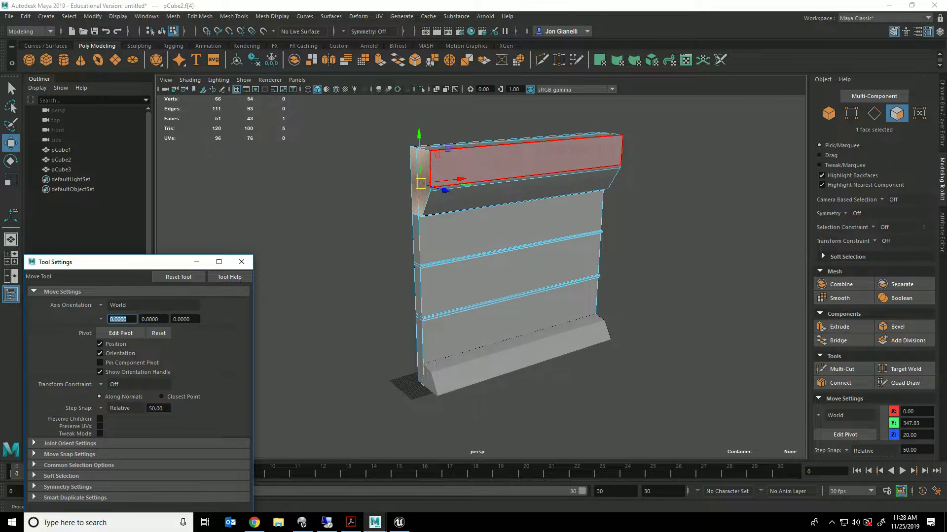
pyautogui.moveTo(456, 180)
pyautogui.mouseDown()
pyautogui.moveTo(486, 177)
pyautogui.moveTo(458, 195)
pyautogui.moveTo(440, 182)
pyautogui.mouseUp()
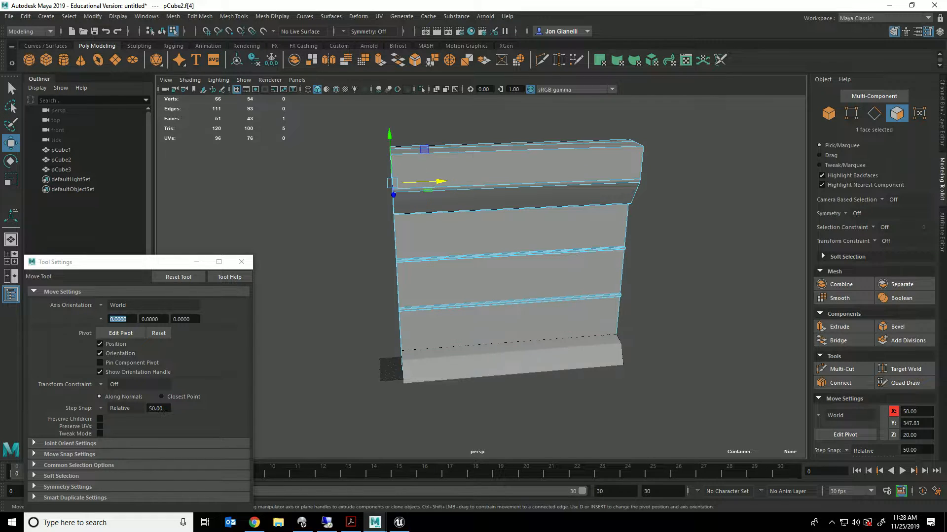
# Step: Reduce the step snap to 25 and move both end faces of the upper trim inward by 25 units, to X 25 and 375
pyautogui.doubleClick(155, 409)
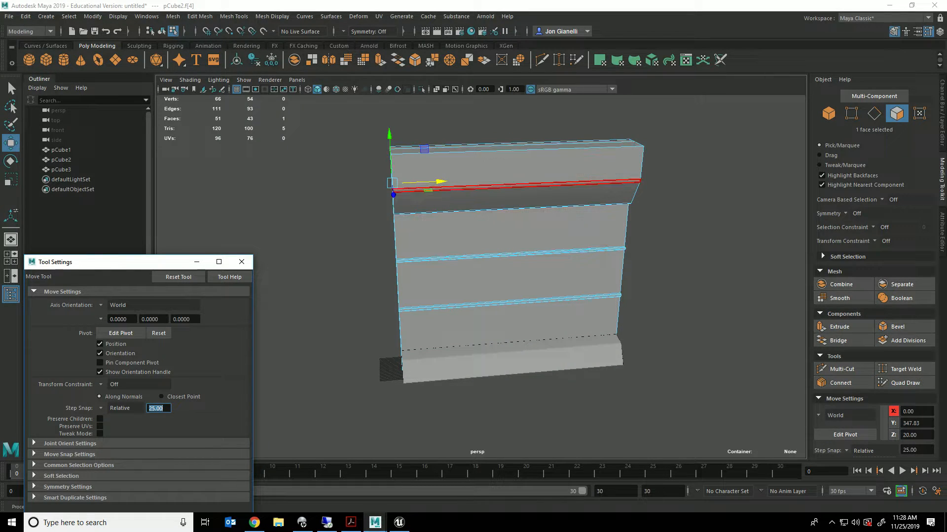
pyautogui.moveTo(440, 182)
pyautogui.mouseDown()
pyautogui.moveTo(459, 181)
pyautogui.moveTo(434, 195)
pyautogui.mouseUp()
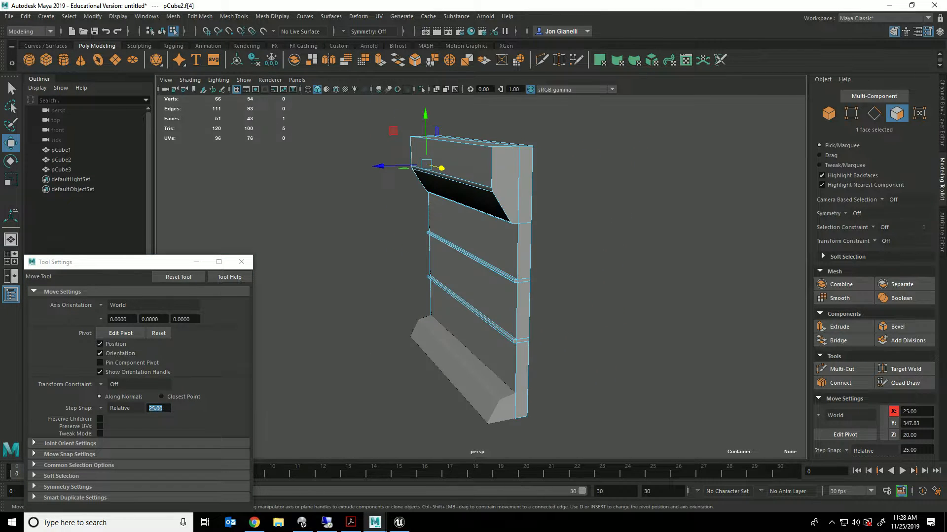
pyautogui.click(512, 186)
pyautogui.keyDown('alt'); pyautogui.moveTo(512, 186); pyautogui.dragTo(545, 190); pyautogui.keyUp('alt')
pyautogui.moveTo(615, 219); pyautogui.dragTo(601, 217)
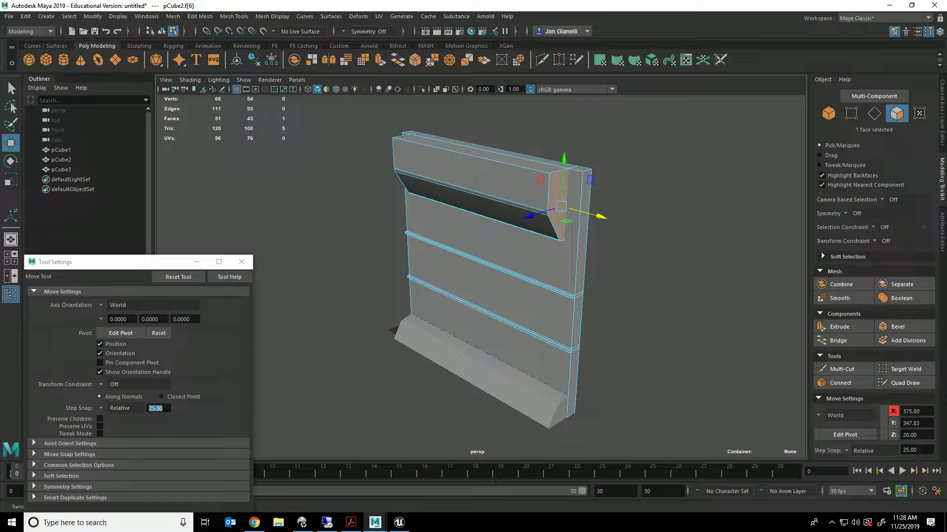
# Step: Move both end faces of the base trim inward by 25 units, to X 375 and 25
pyautogui.keyDown('alt'); pyautogui.moveTo(527, 217); pyautogui.dragTo(540, 117, button='middle'); pyautogui.keyUp('alt')
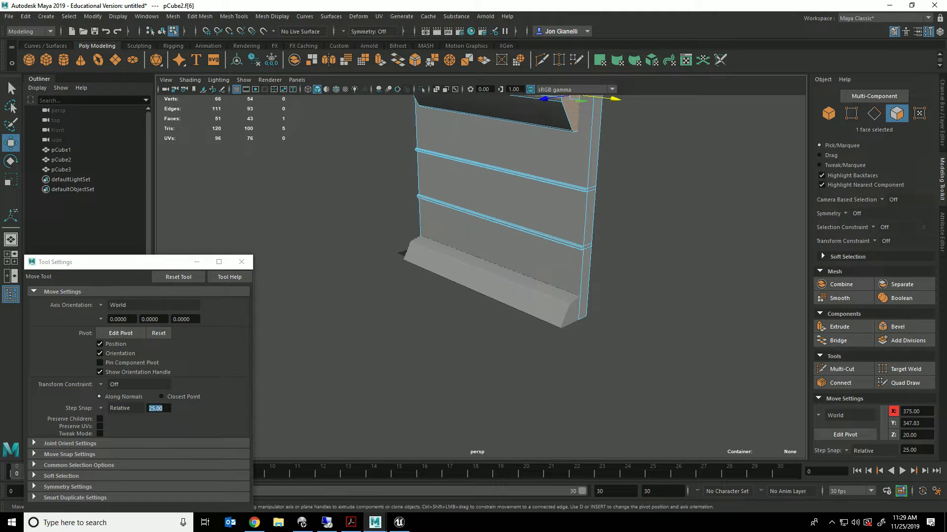
pyautogui.click(537, 260)
pyautogui.moveTo(572, 250); pyautogui.dragTo(570, 277, button='right')
pyautogui.keyDown('shift'); pyautogui.click(493, 284); pyautogui.keyUp('shift')
pyautogui.rightClick(572, 250)
pyautogui.click(558, 307)
pyautogui.keyDown('alt'); pyautogui.moveTo(558, 307); pyautogui.dragTo(690, 321); pyautogui.keyUp('alt')
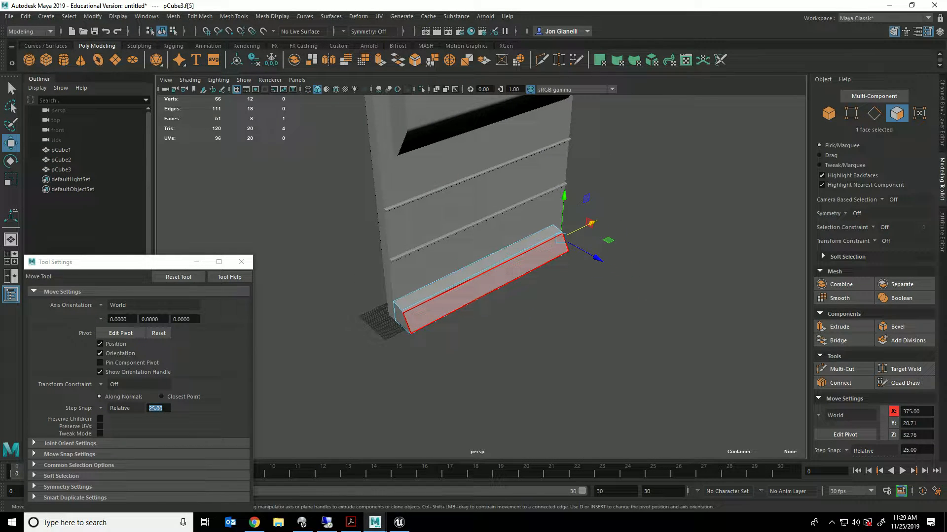
pyautogui.click(401, 318)
pyautogui.moveTo(439, 300)
pyautogui.mouseDown()
pyautogui.moveTo(452, 293)
pyautogui.moveTo(445, 290)
pyautogui.mouseUp()
pyautogui.scroll(-5, 481, 305)
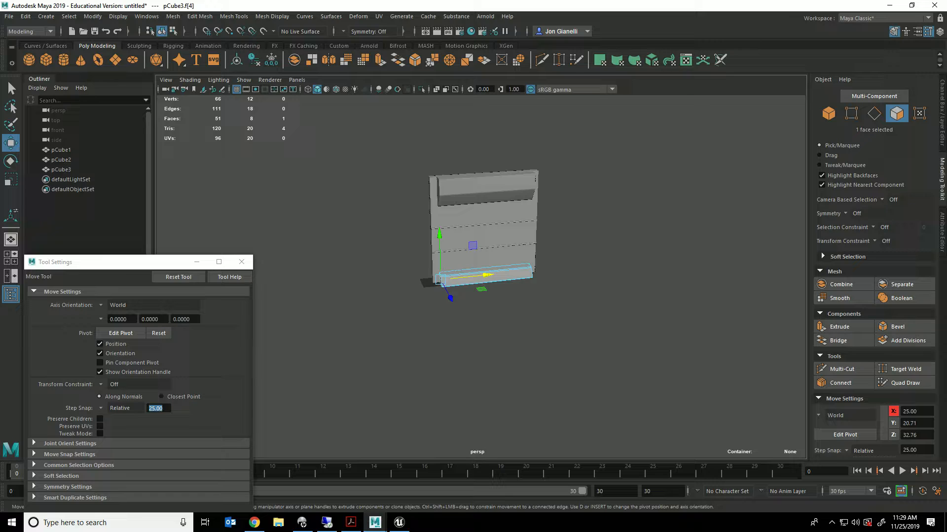
# Step: Return to object mode and select the wall panel and both trims together
pyautogui.click(392, 241)
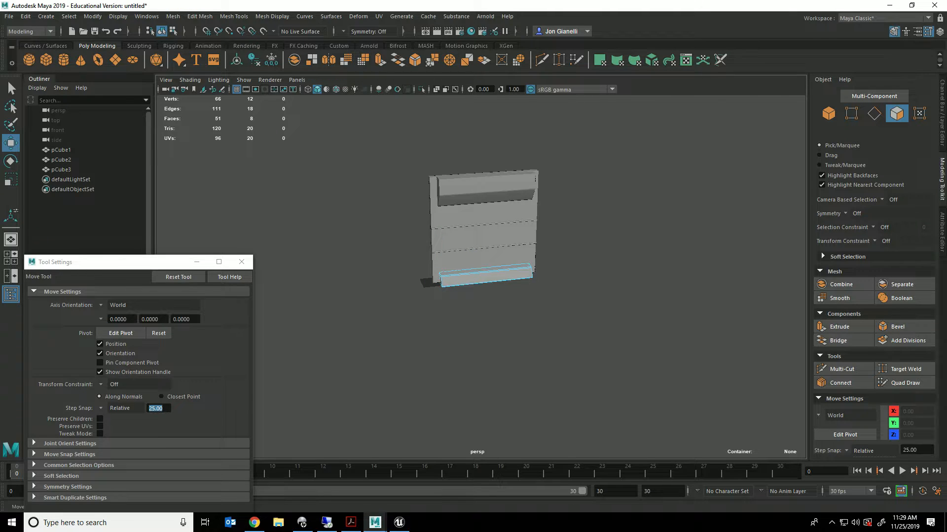
pyautogui.scroll(4, 481, 276)
pyautogui.click(587, 89)
pyautogui.click(587, 148)
pyautogui.moveTo(610, 128); pyautogui.dragTo(476, 356)
pyautogui.moveTo(471, 172); pyautogui.dragTo(498, 158, button='right')
pyautogui.moveTo(642, 141); pyautogui.dragTo(459, 316)
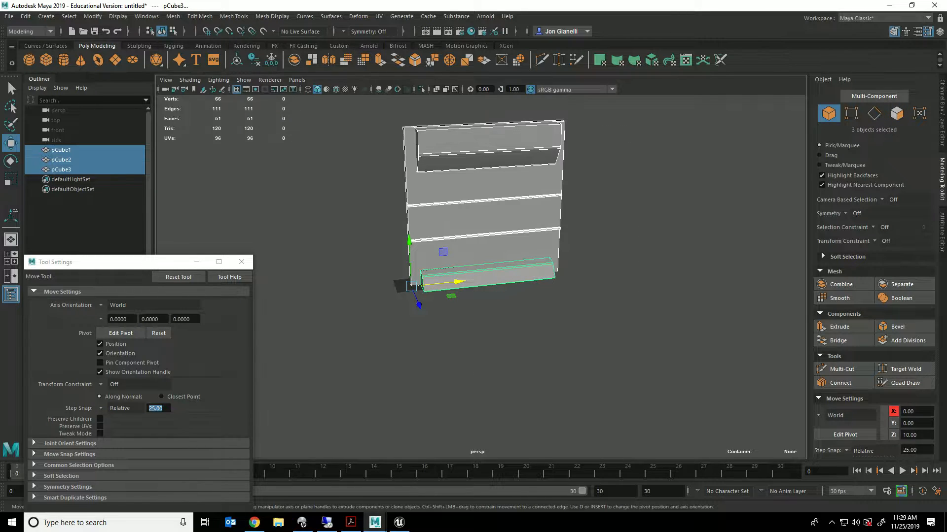
# Step: Add a polygon cube at the wall's origin corner and scale it uniformly to about 78.77 units
pyautogui.keyDown('shift'); pyautogui.moveTo(490, 215); pyautogui.dragTo(485, 395, button='right'); pyautogui.keyUp('shift')
pyautogui.keyDown('alt'); pyautogui.moveTo(483, 222); pyautogui.dragTo(496, 261, button='middle'); pyautogui.keyUp('alt')
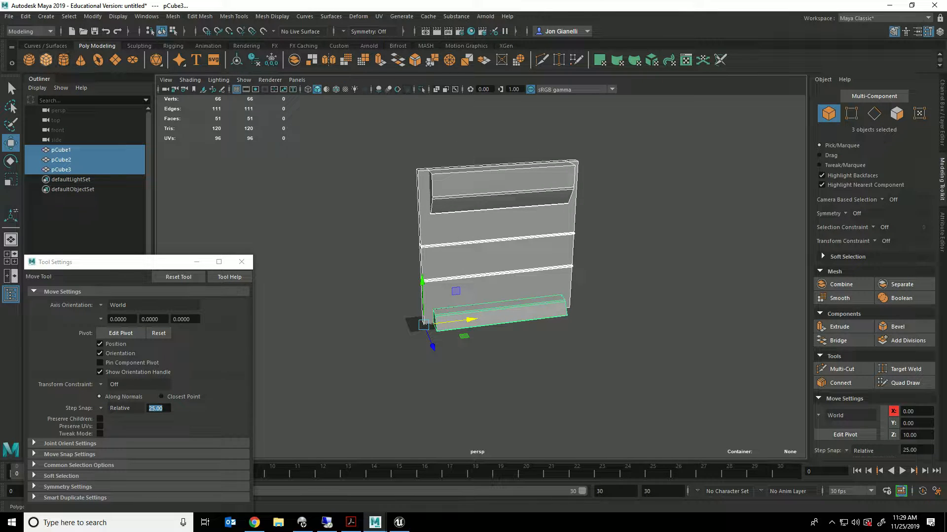
pyautogui.click(29, 59)
pyautogui.press('r')
pyautogui.moveTo(423, 323); pyautogui.dragTo(472, 321)
pyautogui.press('w')
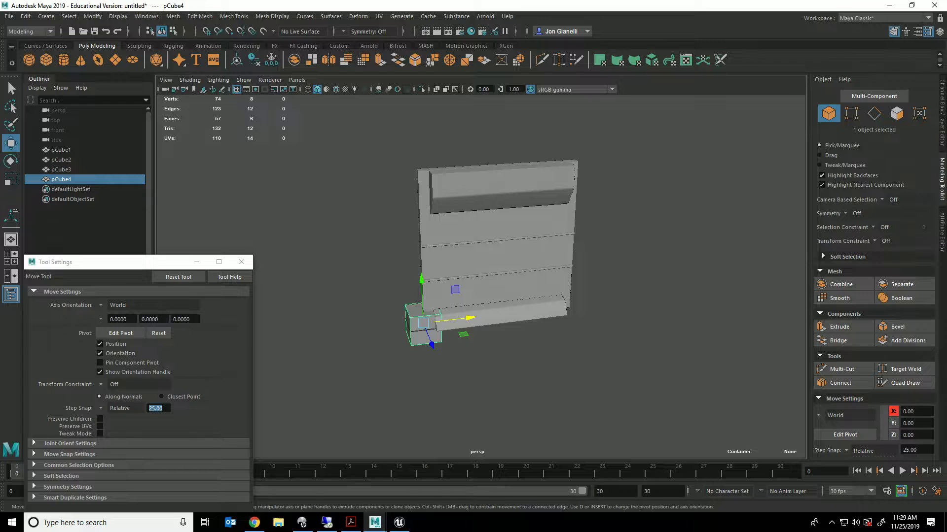
# Step: Raise the cube to Y 200 and stretch it vertically into a pillar about as tall as the wall
pyautogui.moveTo(422, 279); pyautogui.dragTo(413, 59)
pyautogui.press('r')
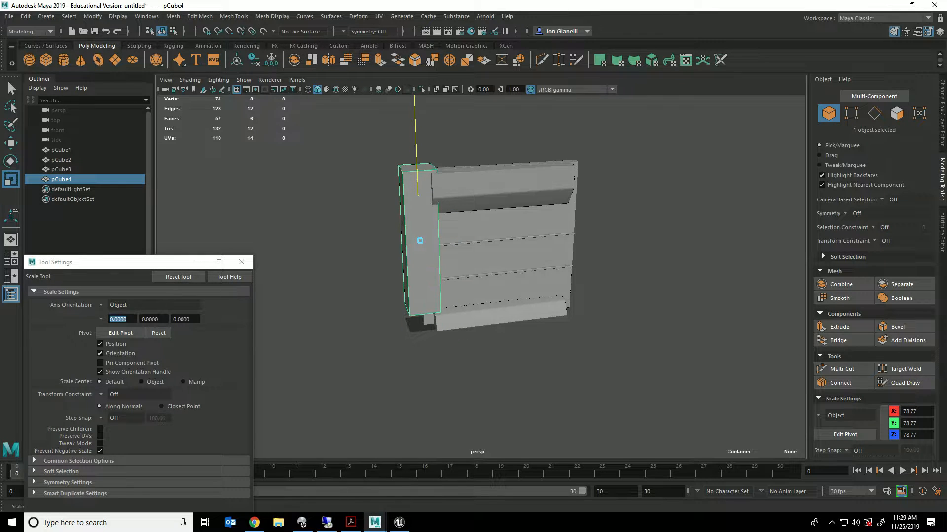
pyautogui.moveTo(414, 97); pyautogui.dragTo(414, 89)
pyautogui.press('w')
pyautogui.moveTo(419, 195); pyautogui.dragTo(419, 214)
pyautogui.keyDown('alt'); pyautogui.moveTo(420, 217); pyautogui.dragTo(503, 276); pyautogui.keyUp('alt')
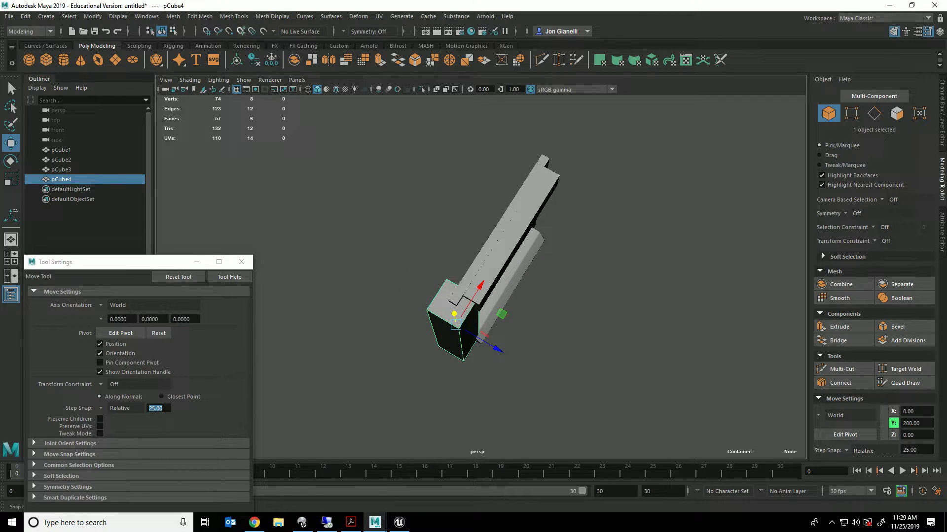
# Step: Turn off step snapping and point-snap the pillar's top face to Y 400 and its bottom face to Y 0
pyautogui.press('v')
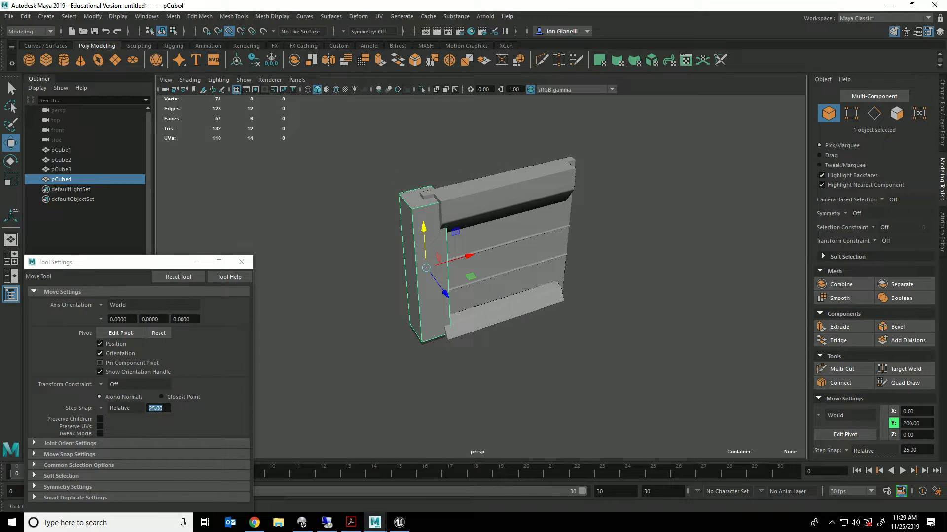
pyautogui.click(118, 409)
pyautogui.click(117, 413)
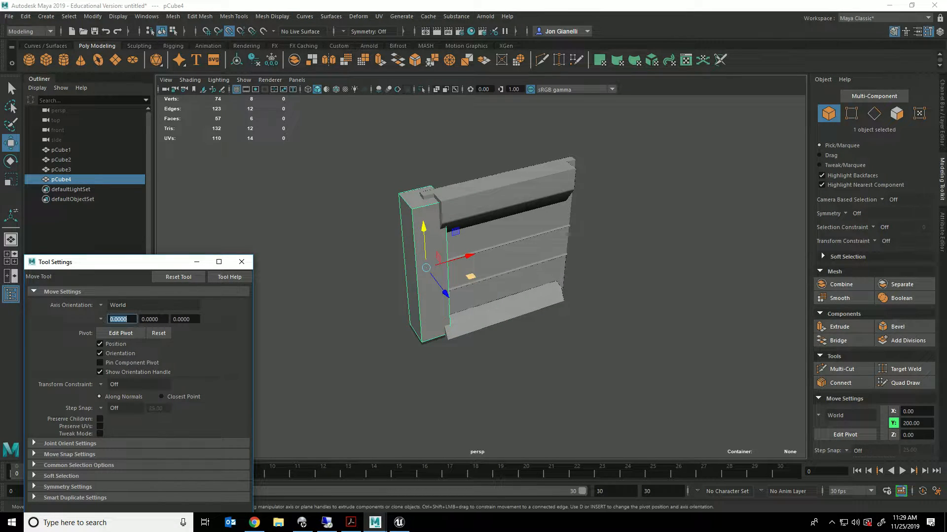
pyautogui.moveTo(403, 206); pyautogui.dragTo(405, 231, button='right')
pyautogui.click(418, 193)
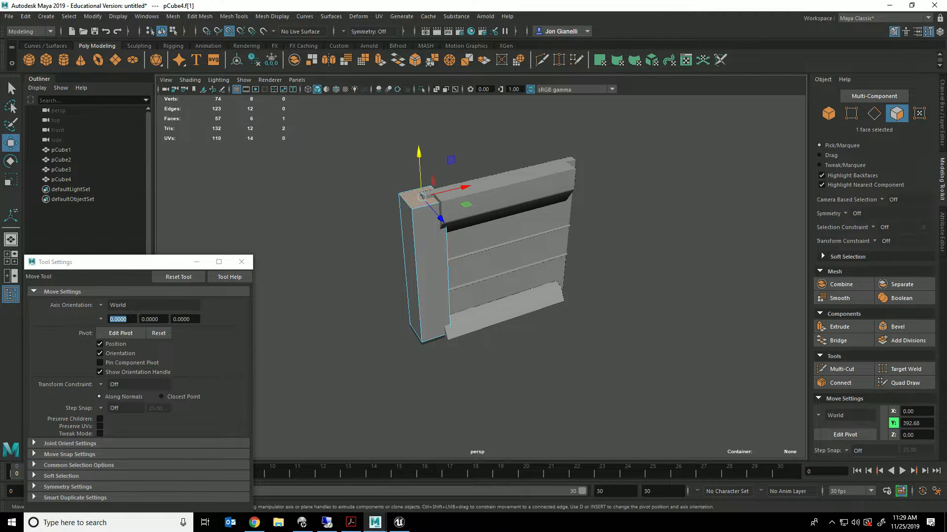
pyautogui.keyDown('alt'); pyautogui.moveTo(418, 207); pyautogui.dragTo(430, 138); pyautogui.keyUp('alt')
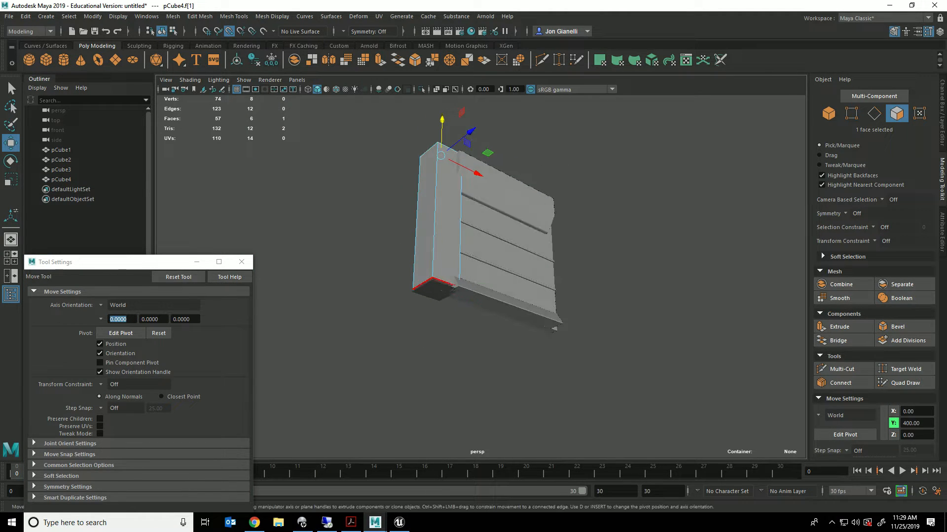
pyautogui.click(435, 288)
pyautogui.moveTo(437, 246); pyautogui.dragTo(540, 372)
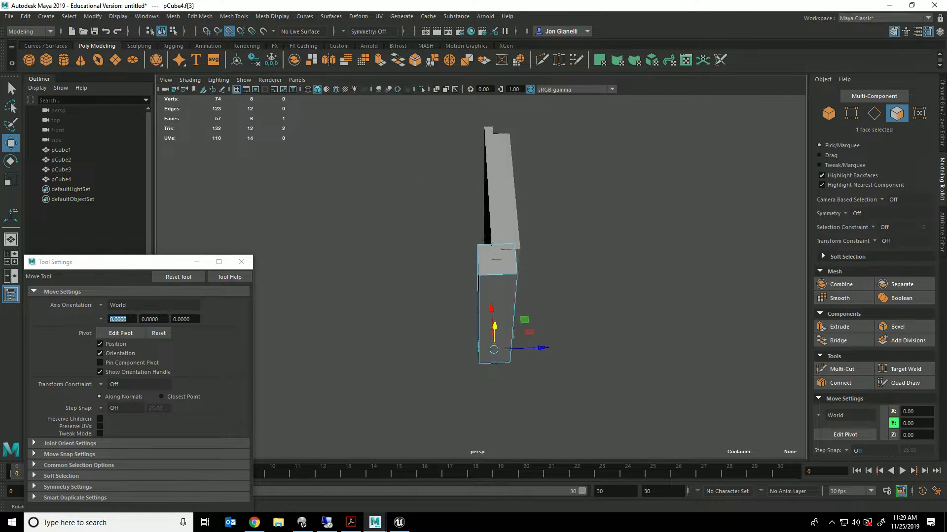
# Step: Snap the pillar's back face flush with the wall's back and its front face out to Z 64.49
pyautogui.keyDown('alt'); pyautogui.moveTo(481, 321); pyautogui.dragTo(512, 262); pyautogui.keyUp('alt')
pyautogui.click(501, 317)
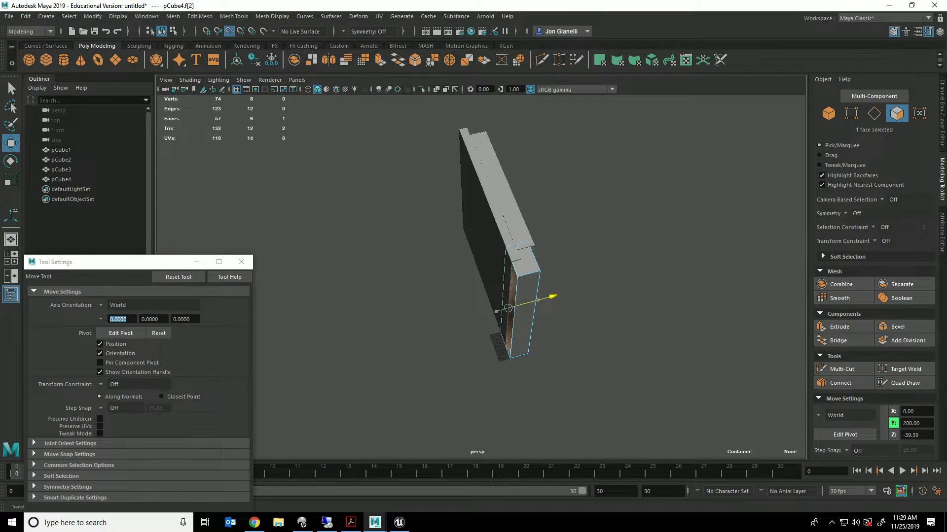
pyautogui.keyDown('alt'); pyautogui.moveTo(547, 296); pyautogui.dragTo(451, 303); pyautogui.keyUp('alt')
pyautogui.click(469, 315)
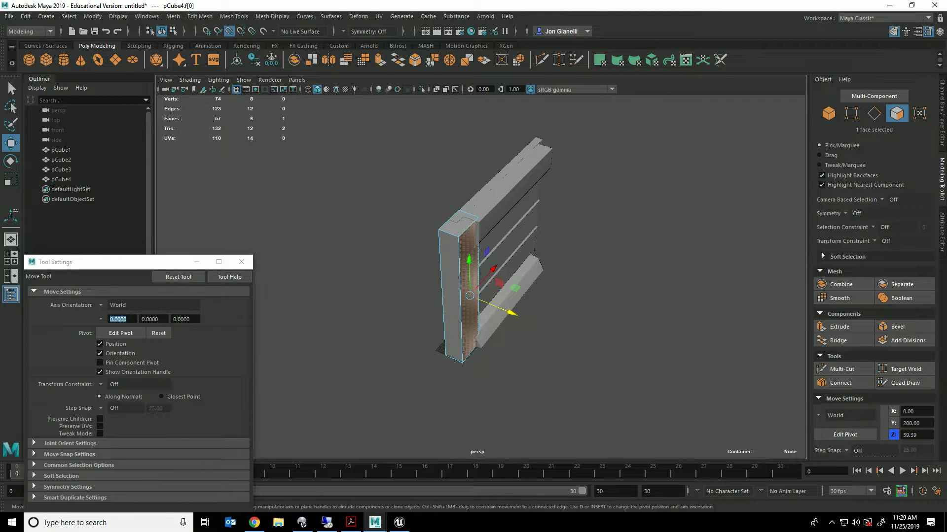
pyautogui.press('c')
pyautogui.press('v')
pyautogui.moveTo(512, 313); pyautogui.dragTo(461, 345)
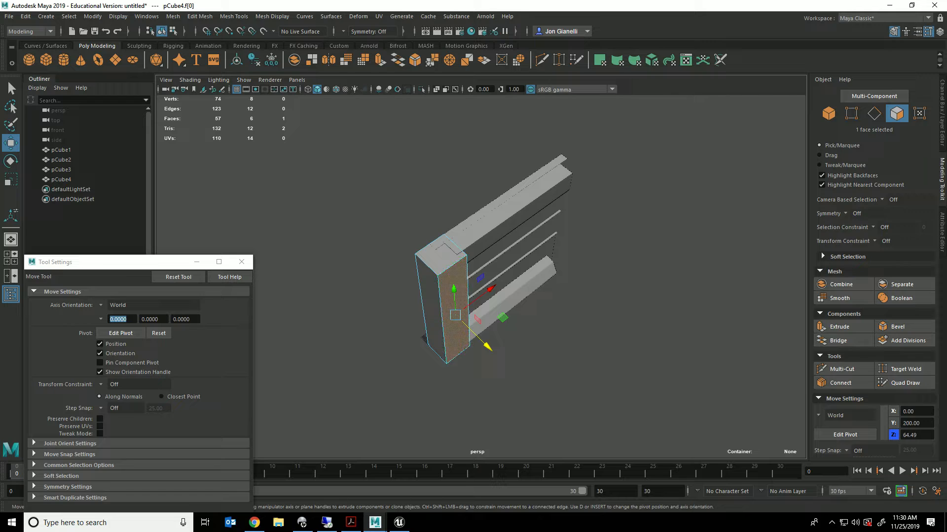
# Step: Snap the pillar's inner side face to X 25, level with the ends of the trims
pyautogui.click(430, 302)
pyautogui.keyDown('alt'); pyautogui.moveTo(430, 305); pyautogui.dragTo(385, 352); pyautogui.keyUp('alt')
pyautogui.keyDown('alt'); pyautogui.moveTo(542, 244); pyautogui.dragTo(413, 178); pyautogui.keyUp('alt')
pyautogui.click(427, 279)
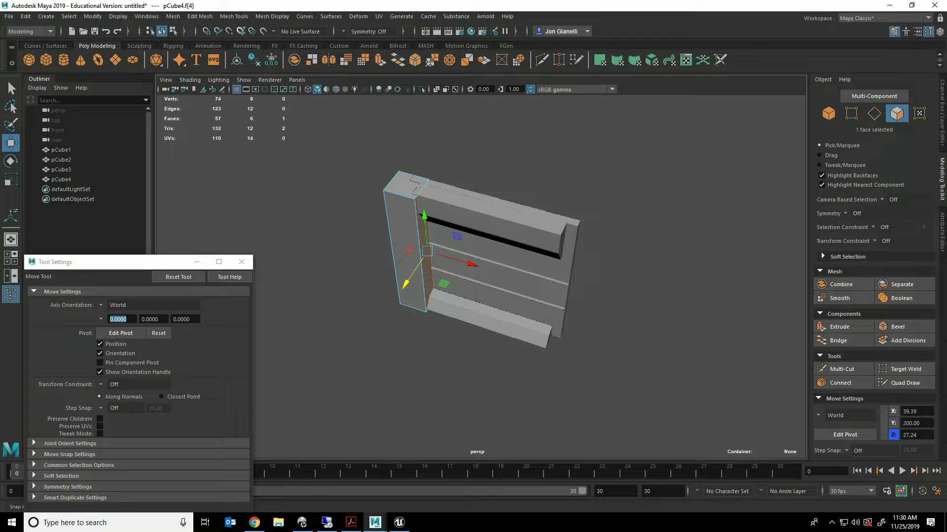
pyautogui.moveTo(470, 264); pyautogui.dragTo(465, 262)
# Step: Snap the pillar's outer side face to X 25 and move it out to X -25 with Relative step snapping of 25
pyautogui.keyDown('alt'); pyautogui.moveTo(375, 256); pyautogui.dragTo(413, 270); pyautogui.keyUp('alt')
pyautogui.keyDown('alt'); pyautogui.moveTo(345, 276); pyautogui.dragTo(374, 279, button='right'); pyautogui.keyUp('alt')
pyautogui.keyDown('alt'); pyautogui.moveTo(375, 279); pyautogui.dragTo(454, 289); pyautogui.keyUp('alt')
pyautogui.click(456, 291)
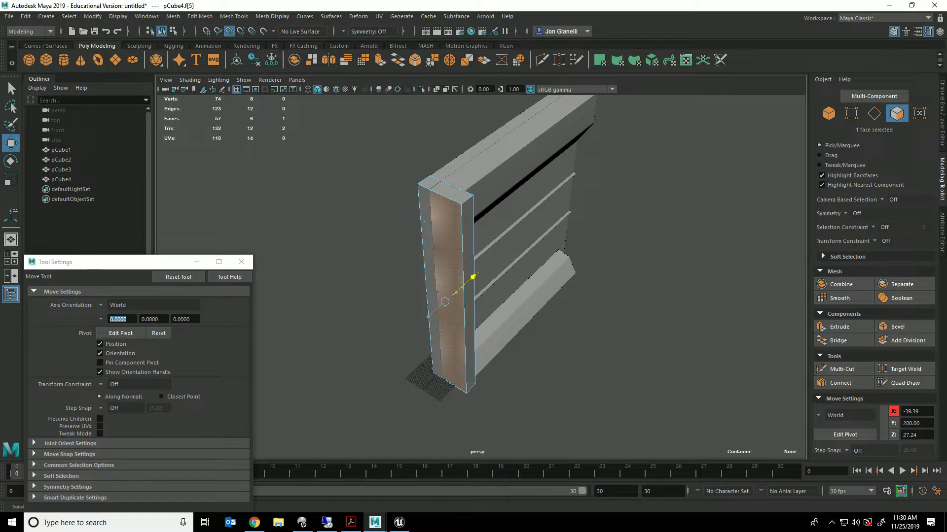
pyautogui.moveTo(456, 291); pyautogui.dragTo(455, 293)
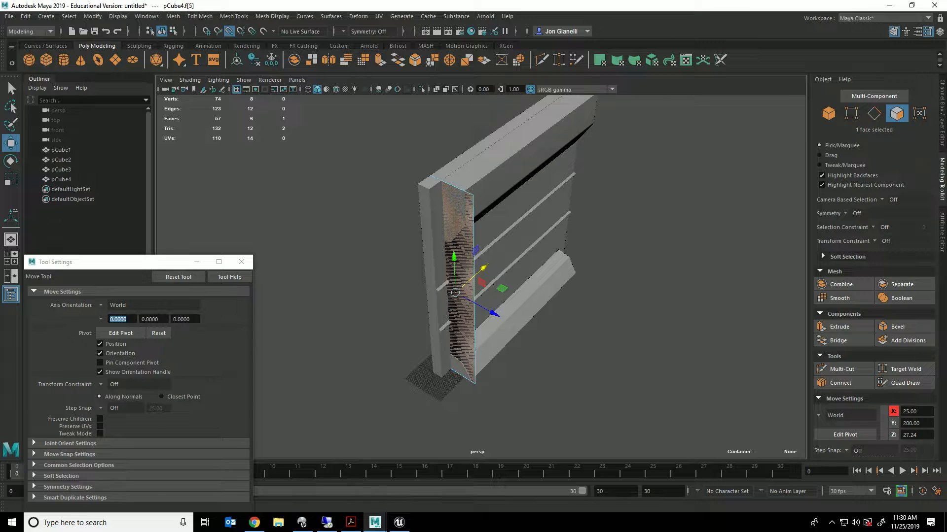
pyautogui.click(118, 408)
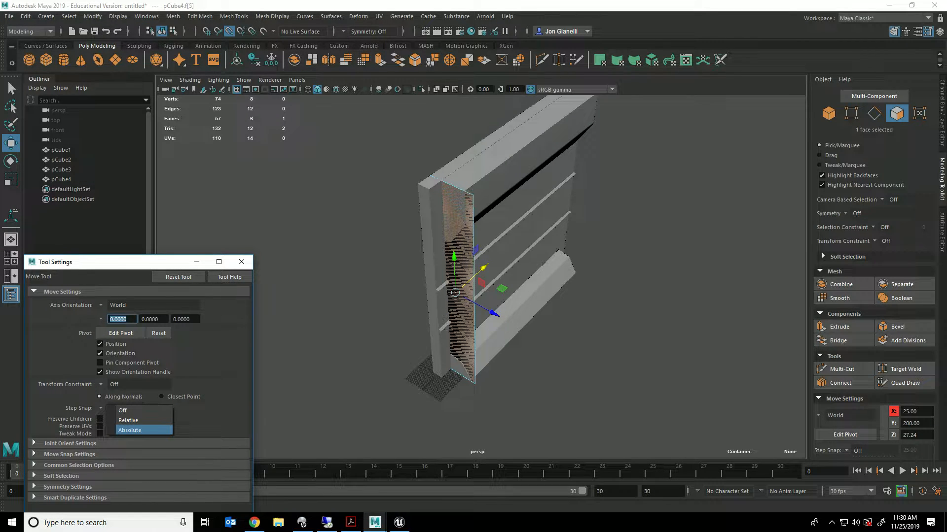
pyautogui.click(129, 420)
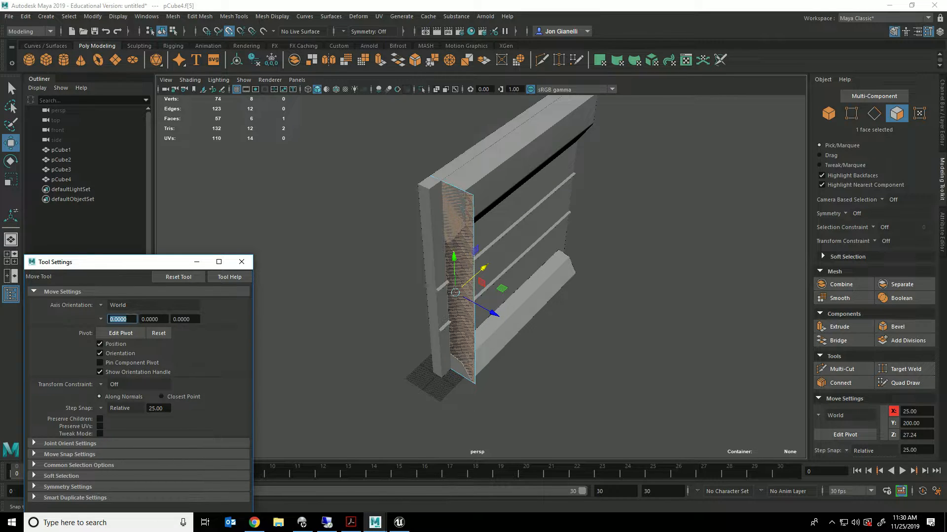
pyautogui.click(229, 31)
pyautogui.keyDown('alt'); pyautogui.moveTo(538, 286); pyautogui.dragTo(412, 310); pyautogui.keyUp('alt')
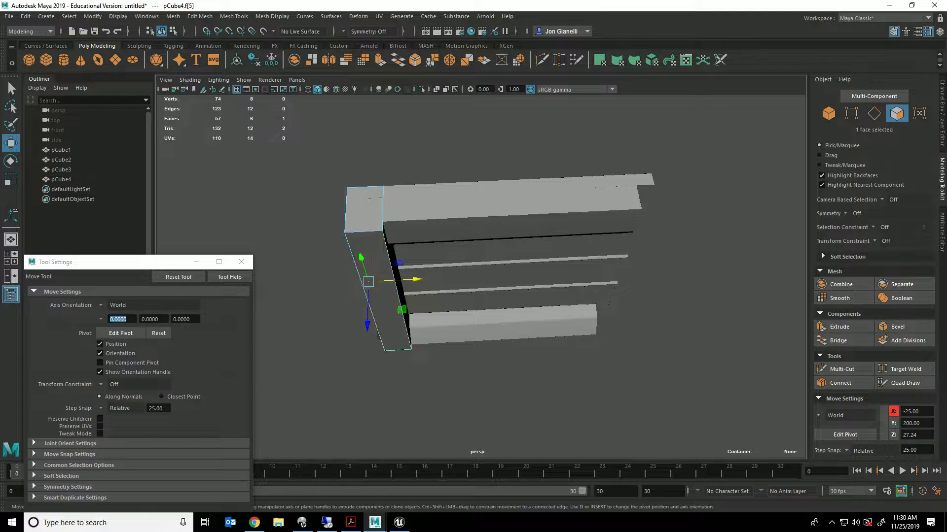
# Step: Bevel the pillar's two vertical front edges
pyautogui.keyDown('alt'); pyautogui.moveTo(394, 310); pyautogui.dragTo(454, 295, button='middle'); pyautogui.keyUp('alt')
pyautogui.keyDown('alt'); pyautogui.moveTo(455, 295); pyautogui.dragTo(498, 252); pyautogui.keyUp('alt')
pyautogui.keyDown('alt'); pyautogui.moveTo(429, 246); pyautogui.dragTo(493, 284); pyautogui.keyUp('alt')
pyautogui.click(499, 291)
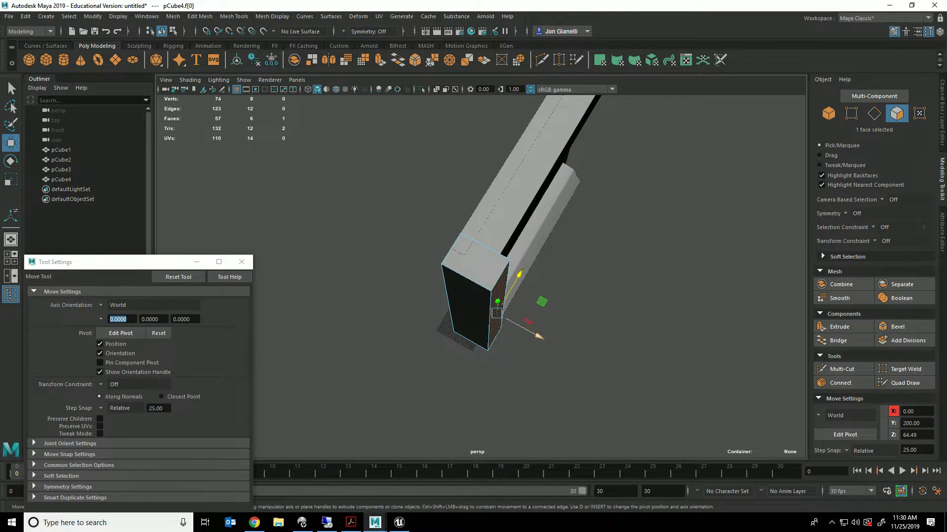
pyautogui.moveTo(539, 336); pyautogui.dragTo(517, 252)
pyautogui.moveTo(518, 251); pyautogui.dragTo(519, 227, button='right')
pyautogui.click(438, 266)
pyautogui.click(476, 247)
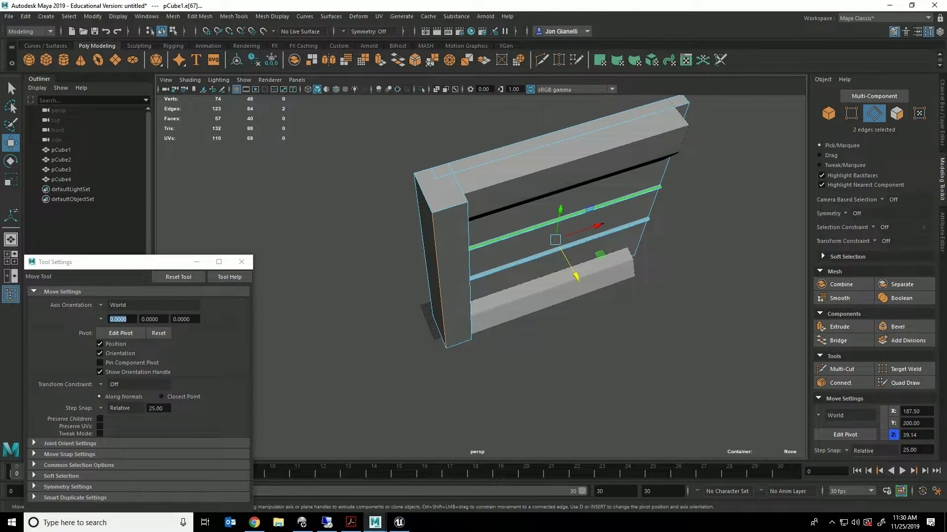
pyautogui.click(469, 261)
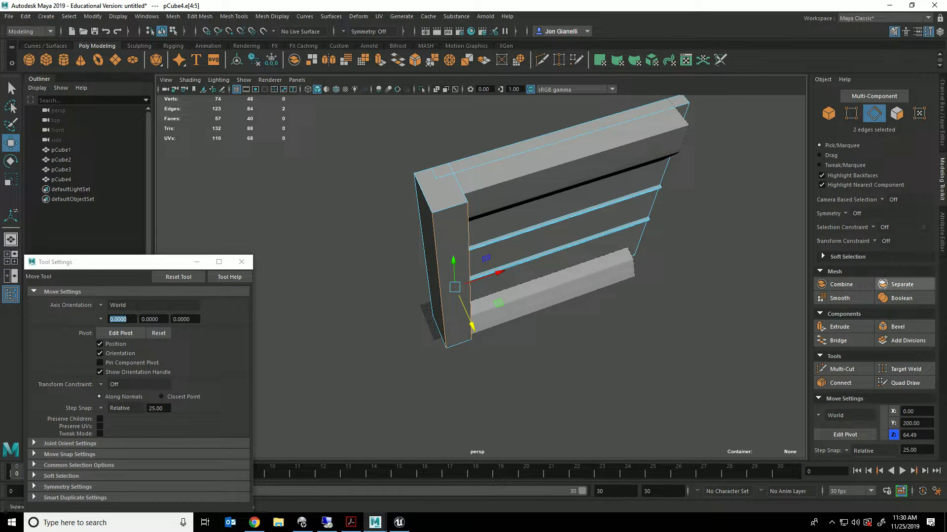
pyautogui.click(895, 327)
# Step: Return to object mode and move the pillar away from the wall to X -200
pyautogui.keyDown('alt'); pyautogui.moveTo(547, 277); pyautogui.dragTo(547, 296); pyautogui.keyUp('alt')
pyautogui.moveTo(511, 195); pyautogui.dragTo(559, 180, button='right')
pyautogui.click(483, 231)
pyautogui.moveTo(467, 230); pyautogui.dragTo(507, 217, button='right')
pyautogui.press('w')
pyautogui.moveTo(473, 266); pyautogui.dragTo(323, 338)
# Step: Examine how the wall's bottom corner lines up with the grid at the origin
pyautogui.scroll(8, 481, 277)
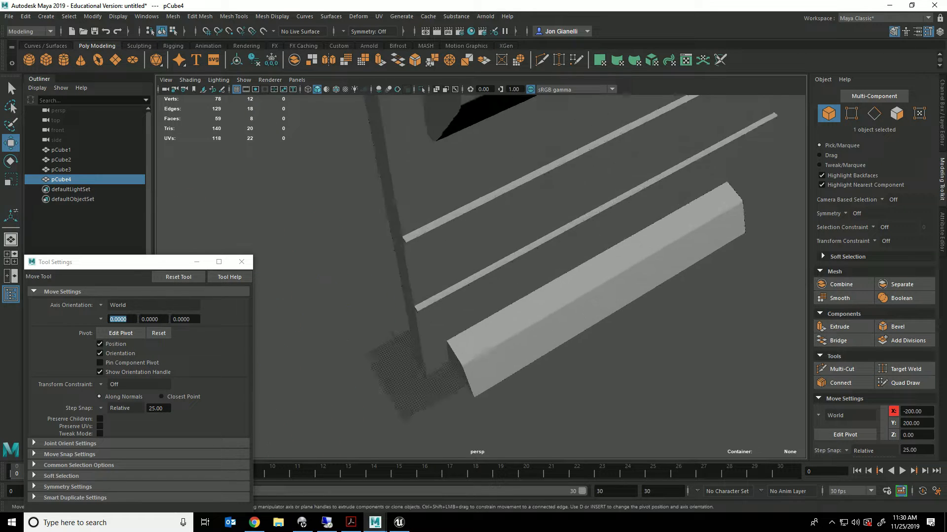
pyautogui.keyDown('alt'); pyautogui.moveTo(407, 424); pyautogui.dragTo(613, 215, button='middle'); pyautogui.keyUp('alt')
pyautogui.scroll(5, 481, 277)
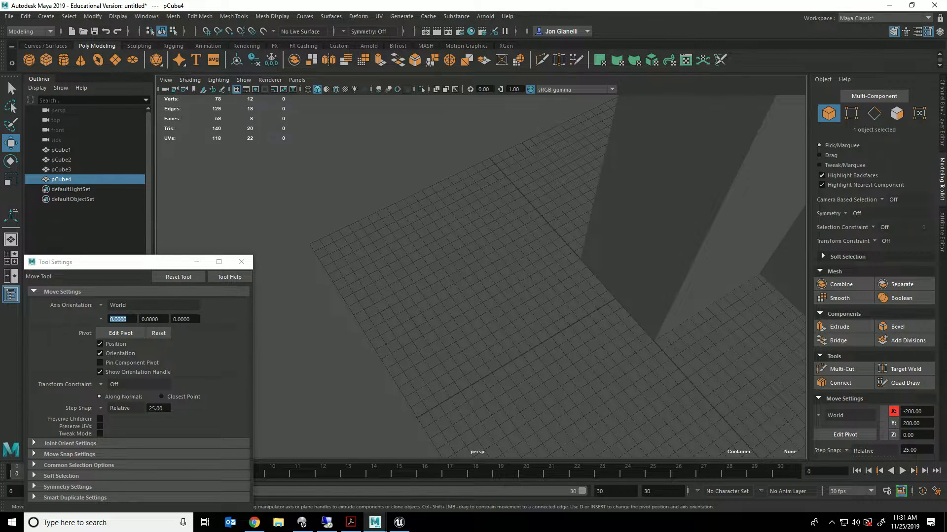
pyautogui.scroll(-15, 481, 278)
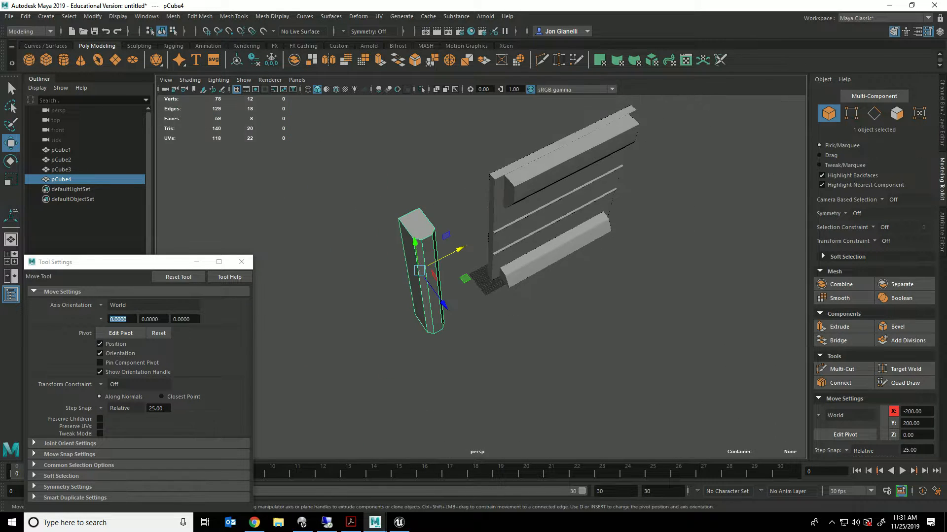
pyautogui.moveTo(481, 277)
pyautogui.keyDown('alt'); pyautogui.mouseDown()
pyautogui.moveTo(412, 249)
pyautogui.moveTo(466, 271)
pyautogui.mouseUp(); pyautogui.keyUp('alt')
pyautogui.scroll(14, 481, 277)
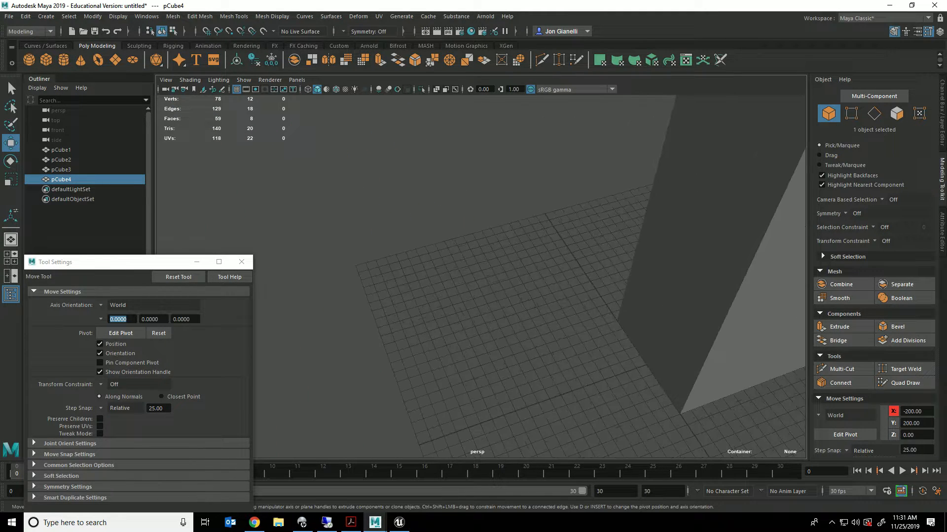
pyautogui.keyDown('alt'); pyautogui.moveTo(641, 315); pyautogui.dragTo(355, 266, button='right'); pyautogui.keyUp('alt')
# Step: Select the wall panel and both trims, open the UV Editor and display the checker pattern on them
pyautogui.moveTo(650, 133); pyautogui.dragTo(565, 315)
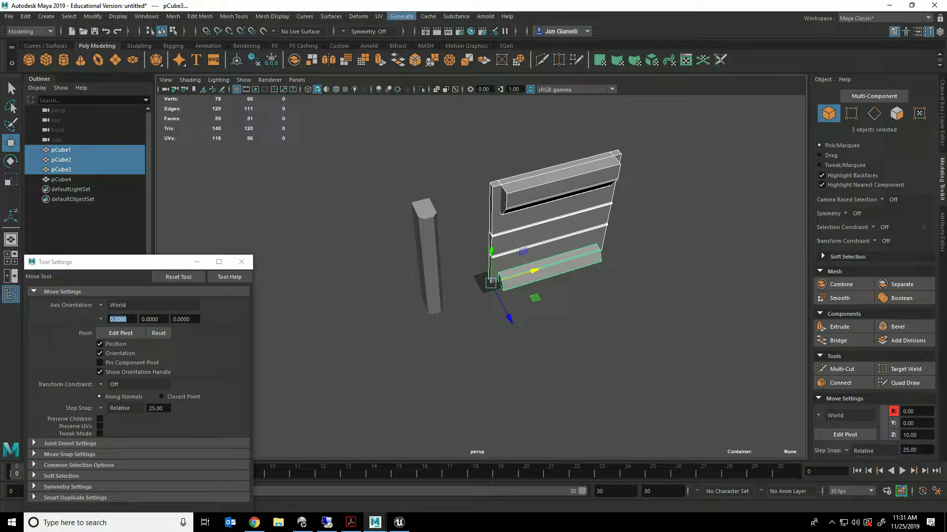
pyautogui.click(378, 16)
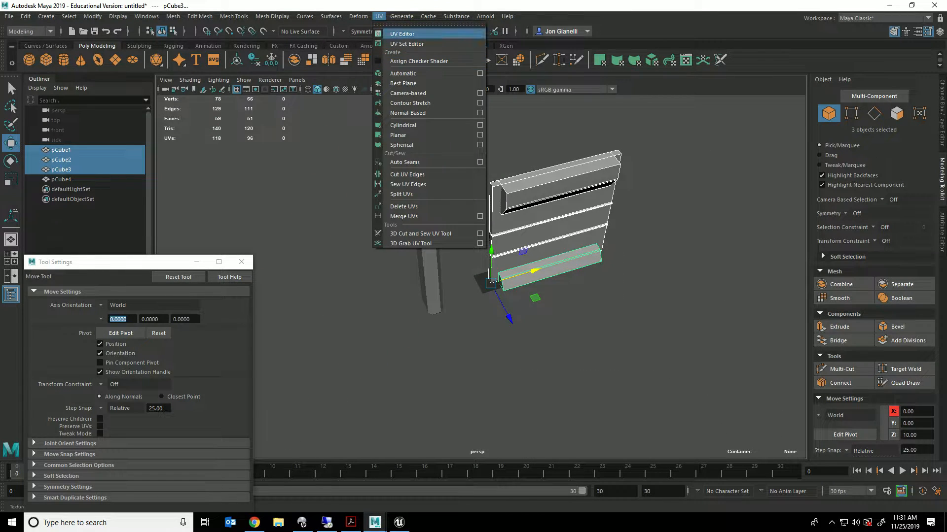
pyautogui.click(402, 34)
pyautogui.click(670, 207)
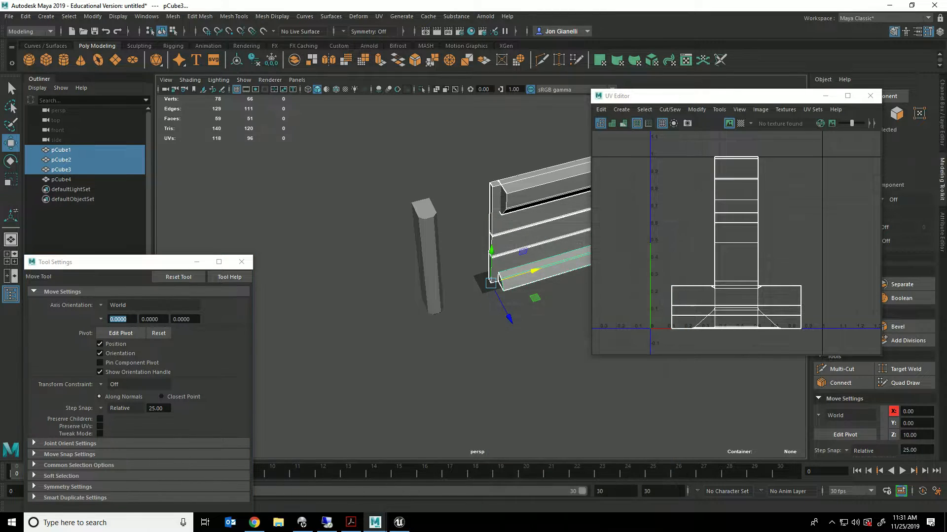
pyautogui.click(740, 124)
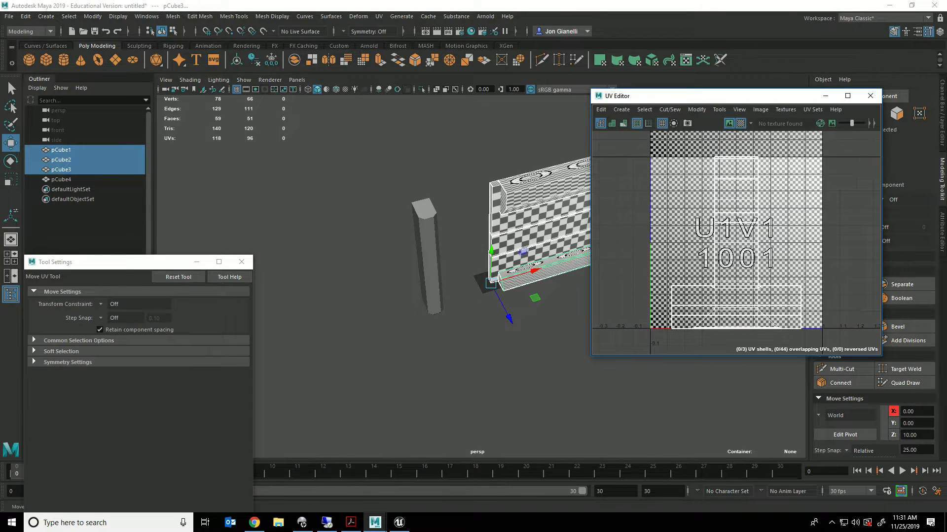
pyautogui.scroll(5, 493, 222)
pyautogui.press('f')
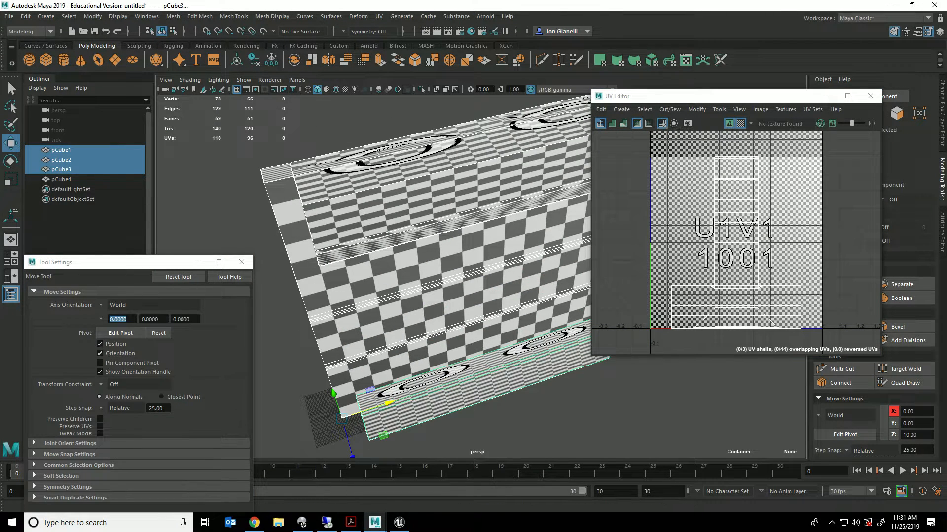
# Step: Apply an automatic UV projection to the wall panel and both trims
pyautogui.click(378, 17)
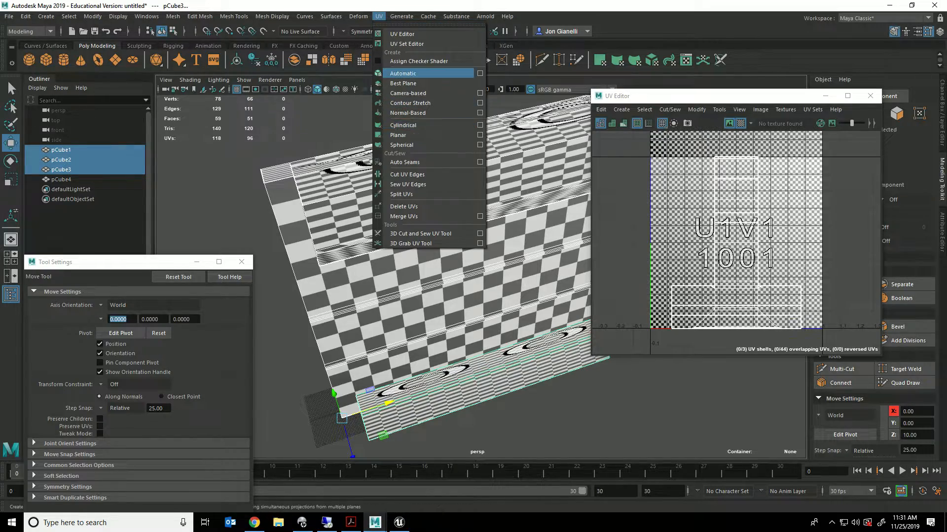
pyautogui.click(403, 73)
pyautogui.keyDown('alt'); pyautogui.moveTo(446, 301); pyautogui.dragTo(429, 320); pyautogui.keyUp('alt')
pyautogui.keyDown('alt'); pyautogui.moveTo(474, 281); pyautogui.dragTo(395, 231); pyautogui.keyUp('alt')
pyautogui.keyDown('alt'); pyautogui.moveTo(521, 262); pyautogui.dragTo(560, 296); pyautogui.keyUp('alt')
# Step: Select the wall panel's back face and check its shell in the UV layout
pyautogui.moveTo(524, 148); pyautogui.dragTo(524, 176, button='right')
pyautogui.click(524, 180)
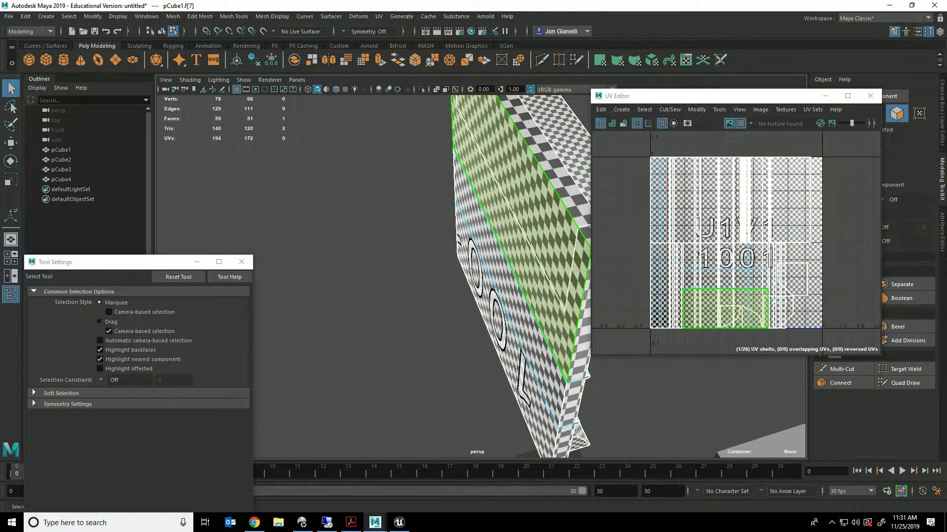
pyautogui.click(555, 155)
pyautogui.keyDown('alt'); pyautogui.moveTo(555, 165); pyautogui.dragTo(446, 168); pyautogui.keyUp('alt')
# Step: Isolate the upper trim in the view and select its back face
pyautogui.moveTo(492, 200); pyautogui.dragTo(492, 154, button='right')
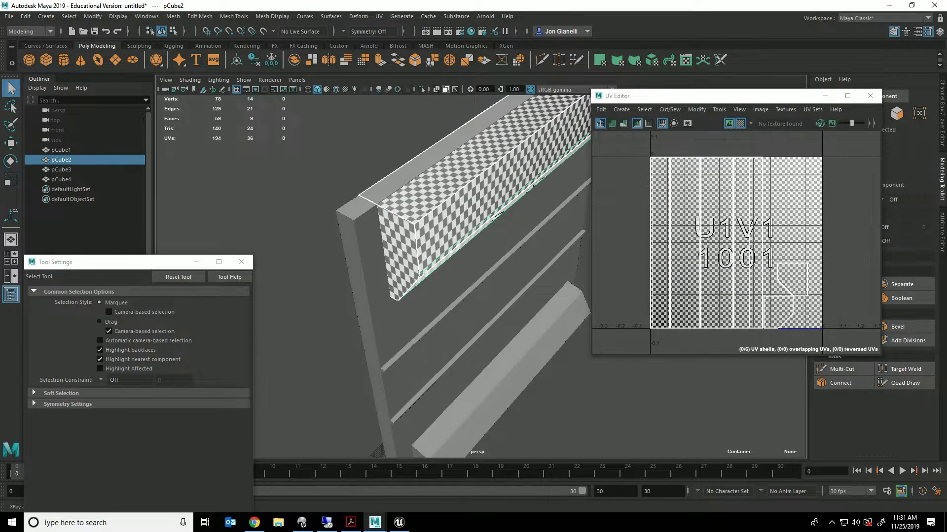
pyautogui.click(422, 89)
pyautogui.keyDown('alt'); pyautogui.moveTo(434, 158); pyautogui.dragTo(526, 173); pyautogui.keyUp('alt')
pyautogui.moveTo(526, 173); pyautogui.dragTo(498, 187, button='right')
pyautogui.click(527, 187)
pyautogui.keyDown('alt'); pyautogui.moveTo(526, 187); pyautogui.dragTo(443, 165); pyautogui.keyUp('alt')
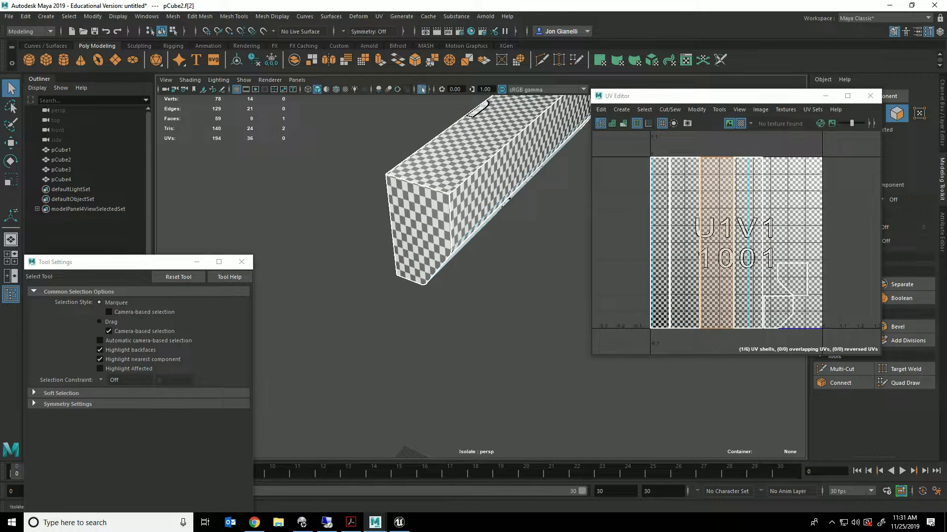
# Step: End the isolation of the upper trim and return from face selection to object mode
pyautogui.click(421, 89)
pyautogui.keyDown('alt'); pyautogui.moveTo(488, 138); pyautogui.dragTo(459, 143); pyautogui.keyUp('alt')
pyautogui.click(229, 31)
pyautogui.press('w')
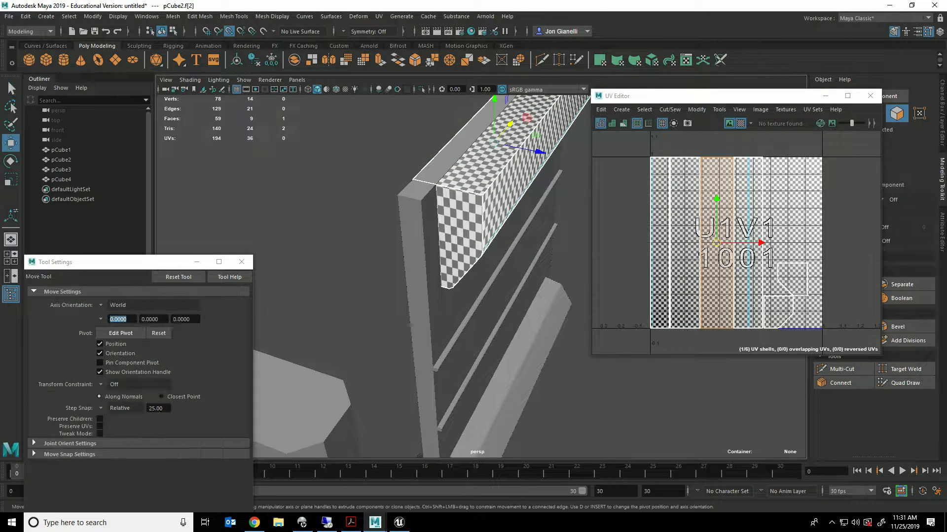
pyautogui.moveTo(540, 152); pyautogui.dragTo(589, 141)
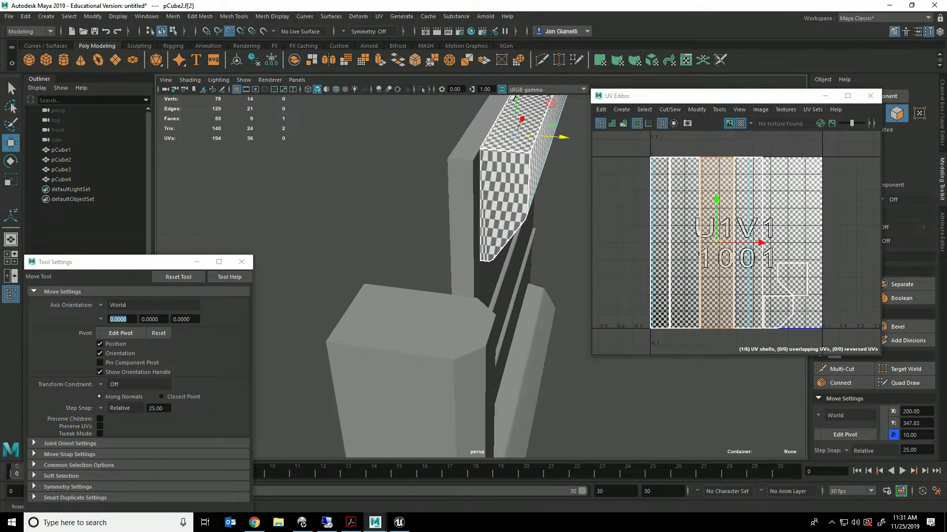
pyautogui.moveTo(524, 138); pyautogui.dragTo(560, 126, button='right')
pyautogui.click(523, 250)
pyautogui.click(510, 207)
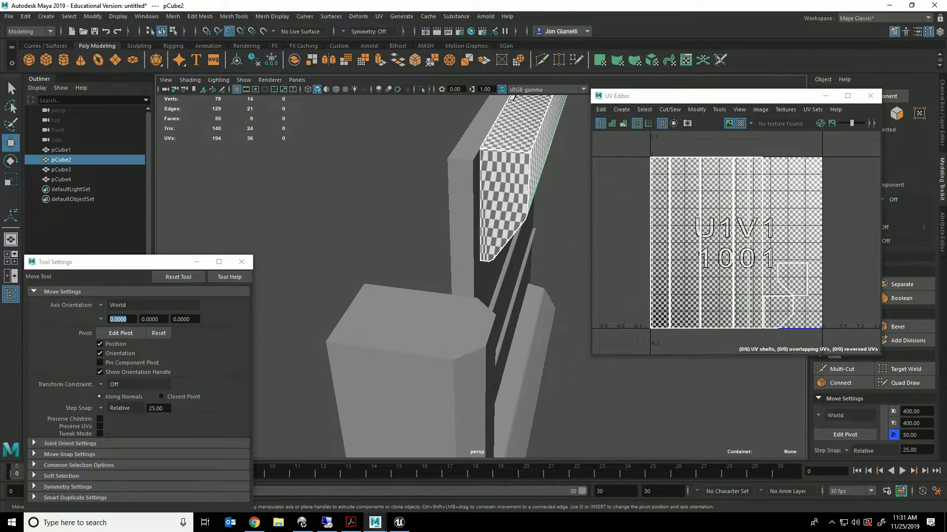
# Step: Examine the checker pattern and UV layout of the lower trim, the whole wall assembly and the upper trim
pyautogui.click(517, 261)
pyautogui.click(531, 328)
pyautogui.keyDown('alt'); pyautogui.moveTo(530, 328); pyautogui.dragTo(439, 320); pyautogui.keyUp('alt')
pyautogui.scroll(-3, 438, 321)
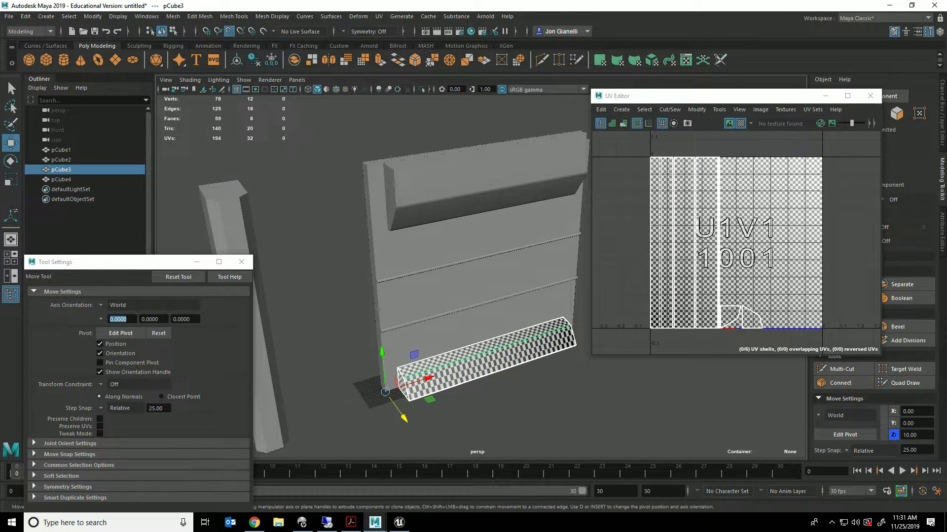
pyautogui.moveTo(567, 139); pyautogui.dragTo(407, 470)
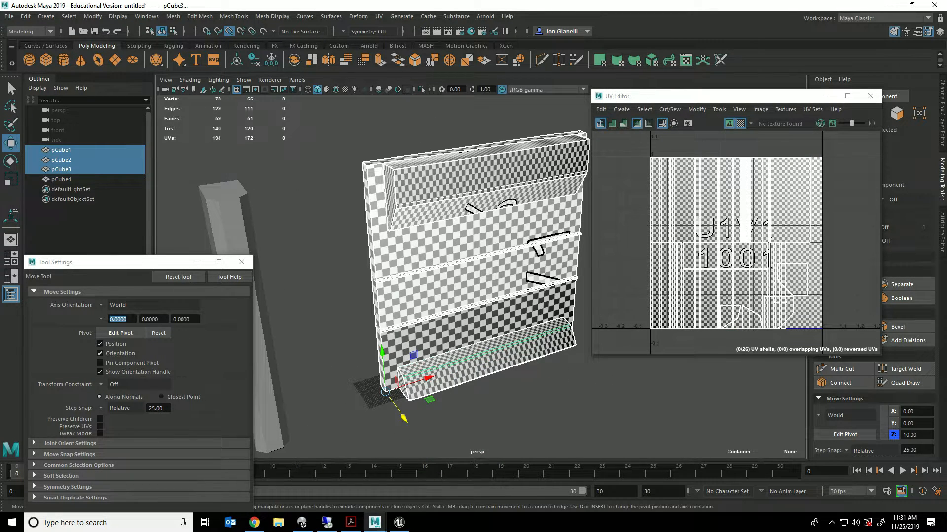
pyautogui.click(458, 424)
pyautogui.click(488, 183)
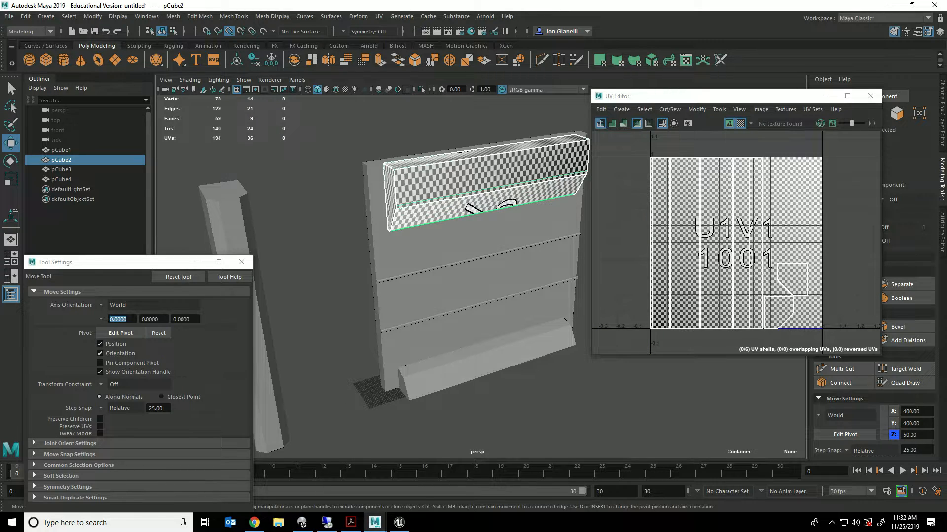
# Step: Look through the upper trim's material assignment options and move the UV Editor clear of the side panels
pyautogui.rightClick(476, 164)
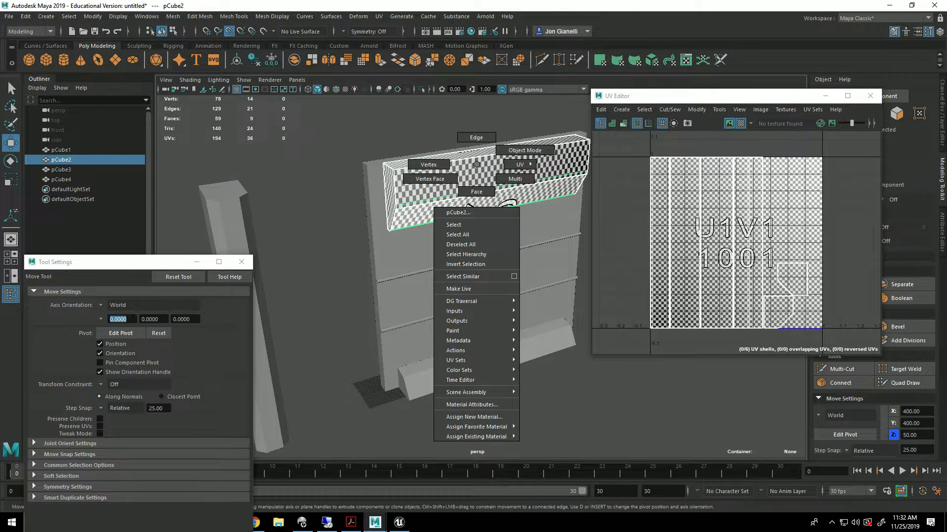
pyautogui.click(473, 417)
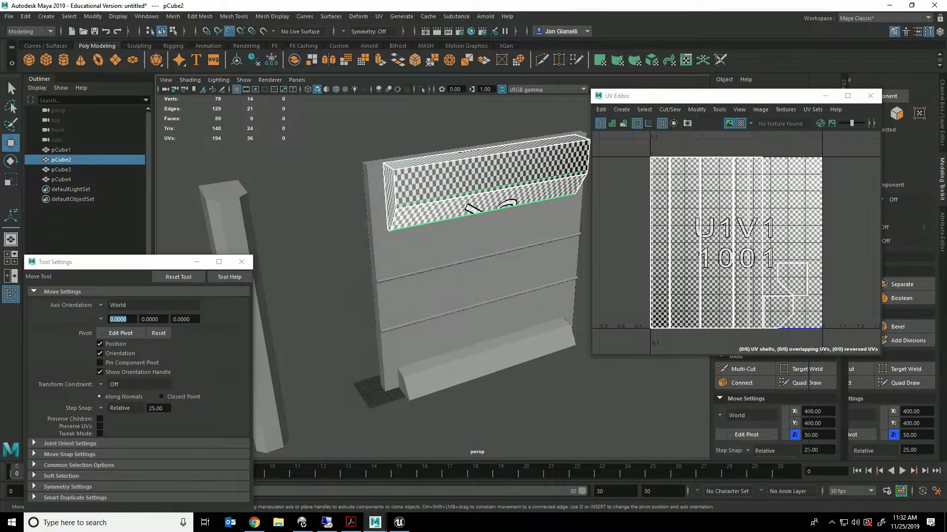
pyautogui.hotkey('ctrl', 'a')
pyautogui.moveTo(737, 98); pyautogui.dragTo(666, 316)
pyautogui.hotkey('ctrl', 'a')
pyautogui.press('w')
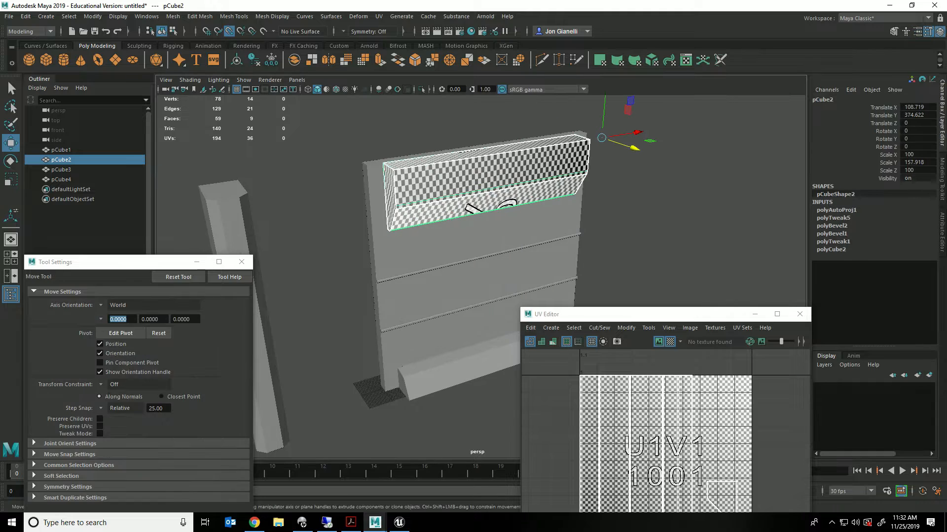
# Step: Select the lower trim and display its shape attributes
pyautogui.click(443, 266)
pyautogui.click(434, 375)
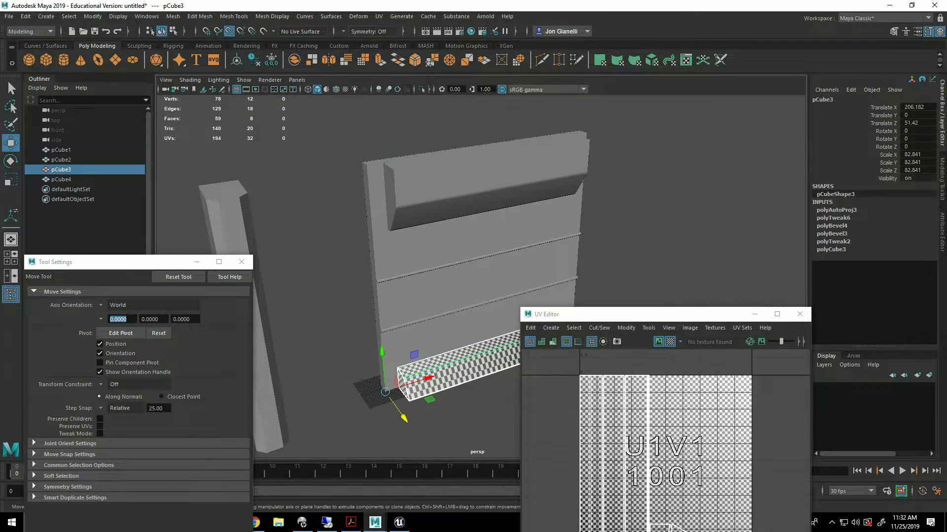
pyautogui.moveTo(435, 372); pyautogui.dragTo(432, 503, button='right')
pyautogui.click(399, 235)
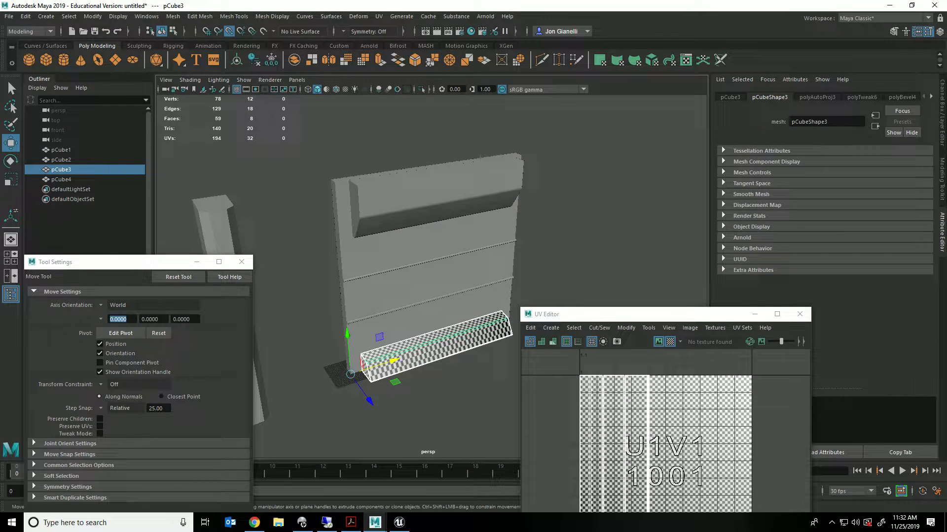
# Step: Combine the wall panel and both trims into a single mesh
pyautogui.click(217, 229)
pyautogui.moveTo(274, 136); pyautogui.dragTo(470, 340)
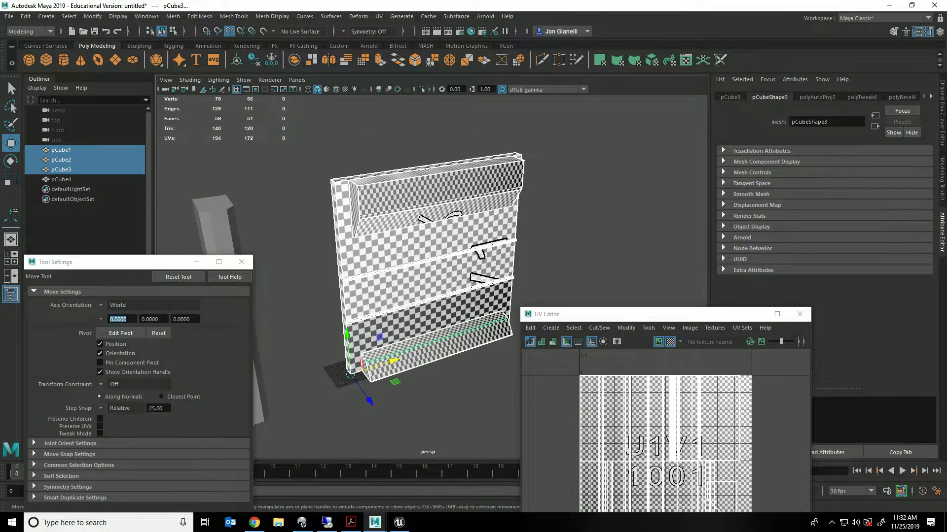
pyautogui.keyDown('shift'); pyautogui.rightClick(440, 200); pyautogui.keyUp('shift')
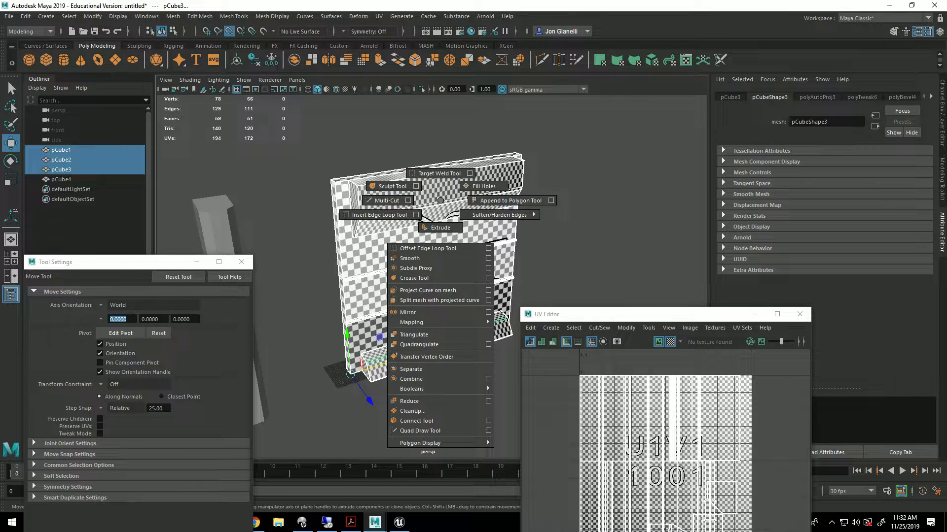
pyautogui.keyDown('shift'); pyautogui.rightClick(452, 254); pyautogui.keyUp('shift')
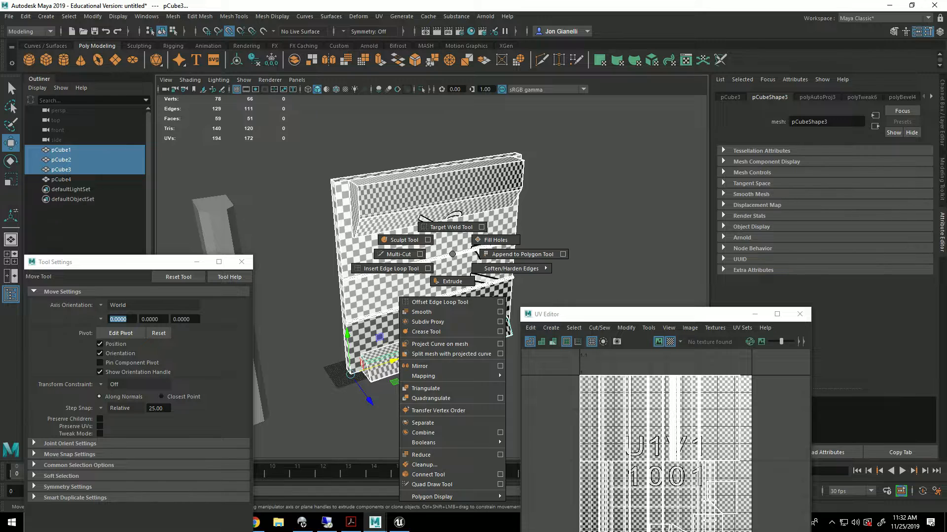
pyautogui.click(423, 433)
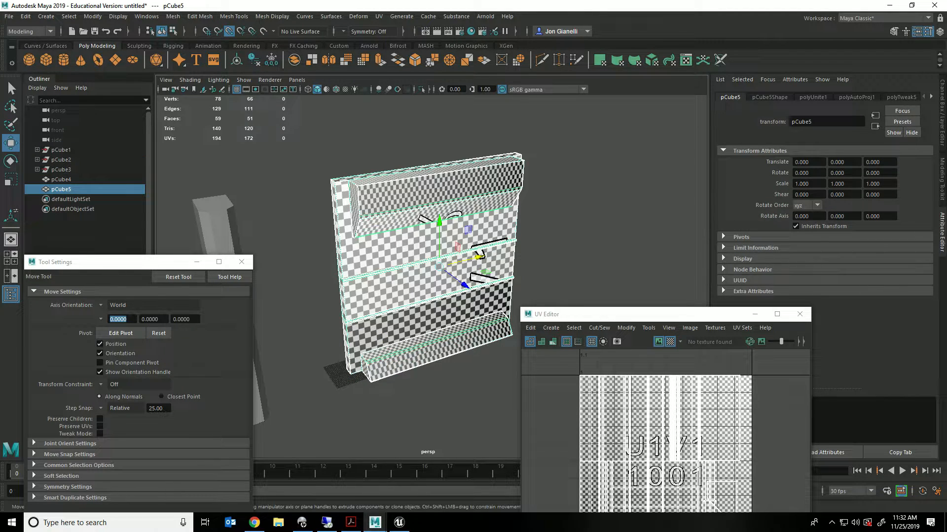
# Step: Apply an automatic UV projection to the combined wall and inspect the checker pattern on it
pyautogui.click(378, 16)
pyautogui.click(402, 73)
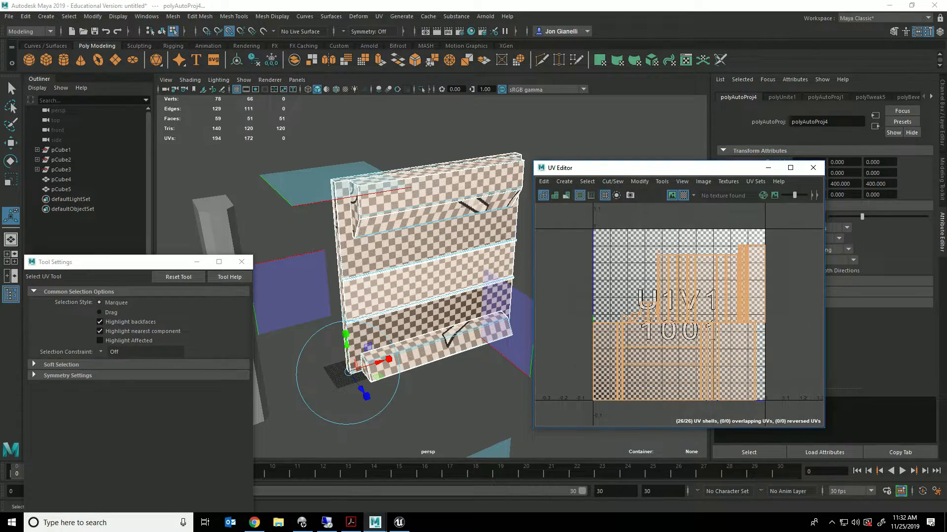
pyautogui.click(683, 195)
pyautogui.click(683, 195)
pyautogui.keyDown('alt'); pyautogui.moveTo(374, 256); pyautogui.dragTo(685, 252); pyautogui.keyUp('alt')
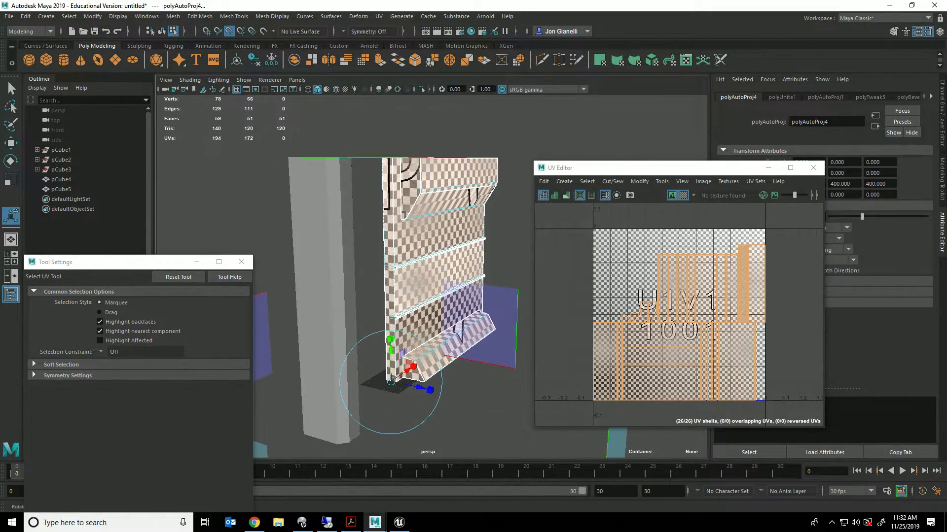
# Step: Export the selected wall to the Desktop as an FBX file named SM_SciFi400x400
pyautogui.click(9, 16)
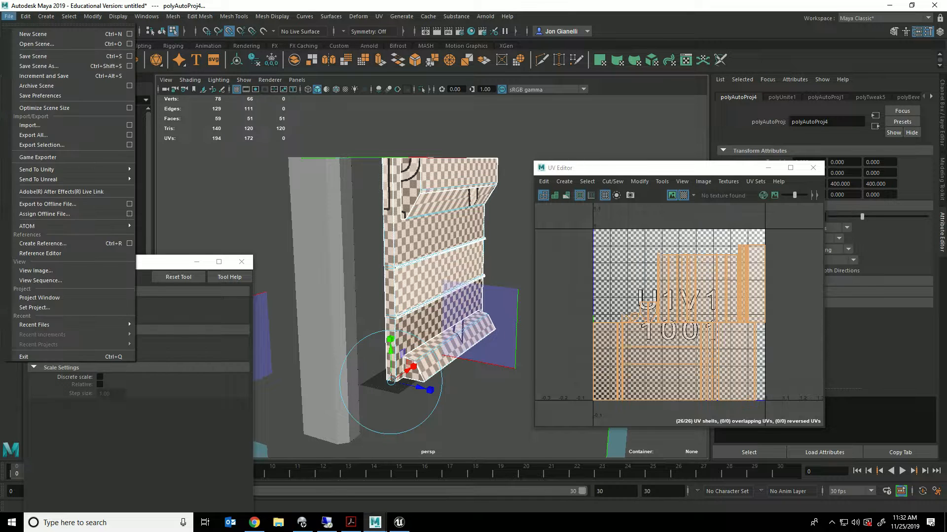
pyautogui.click(42, 145)
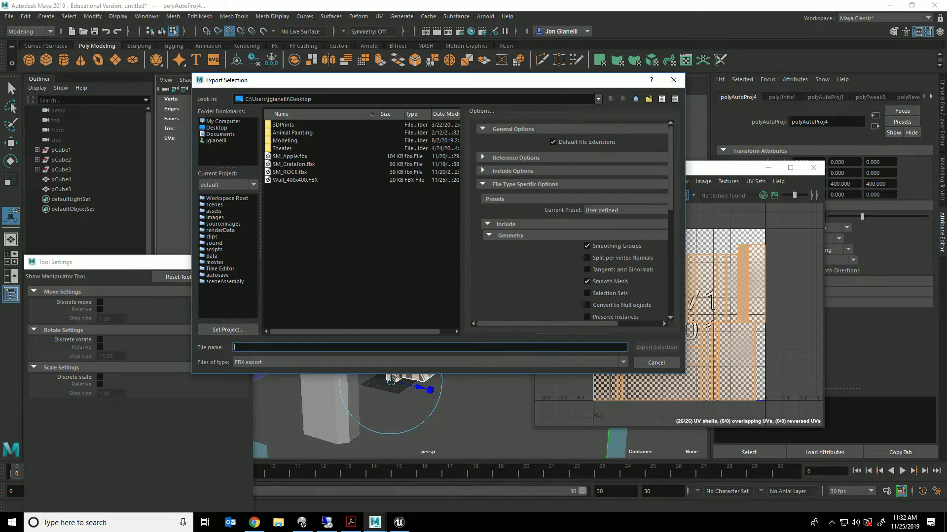
pyautogui.write('SM')
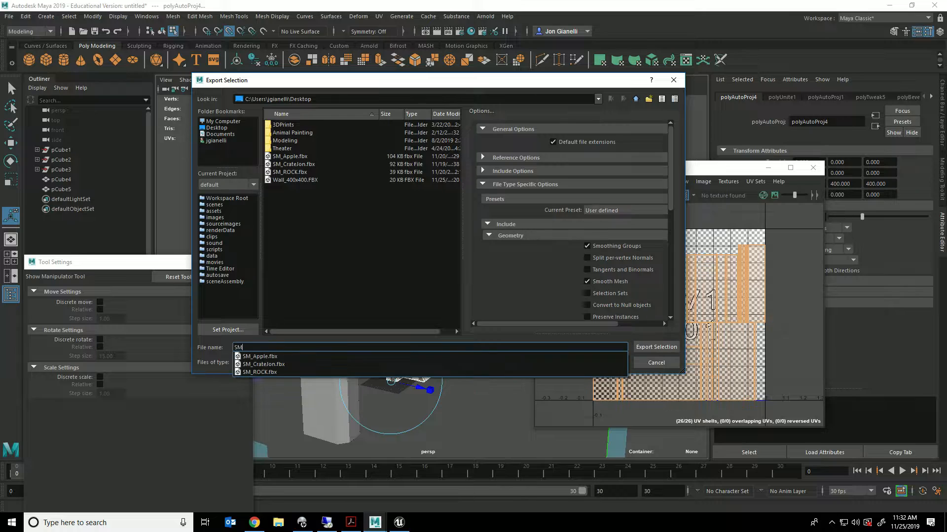
pyautogui.write('_SciFi400x400')
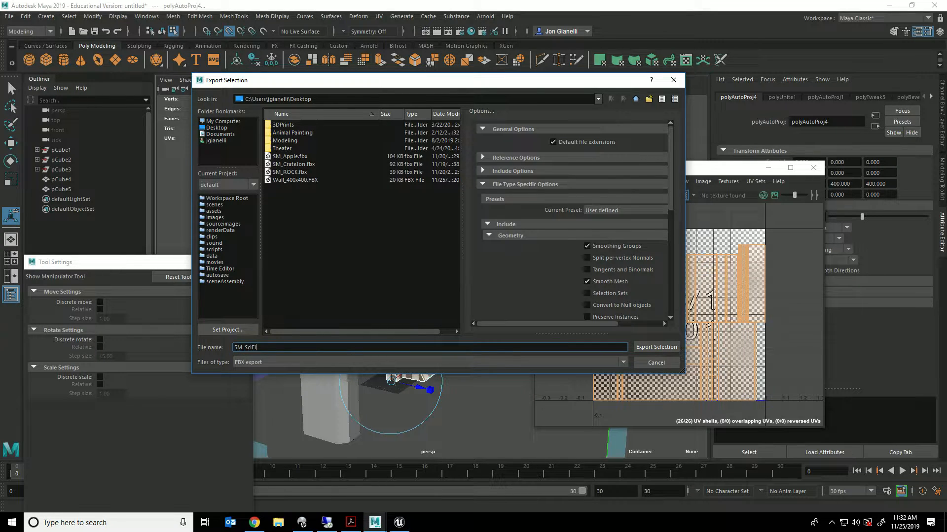
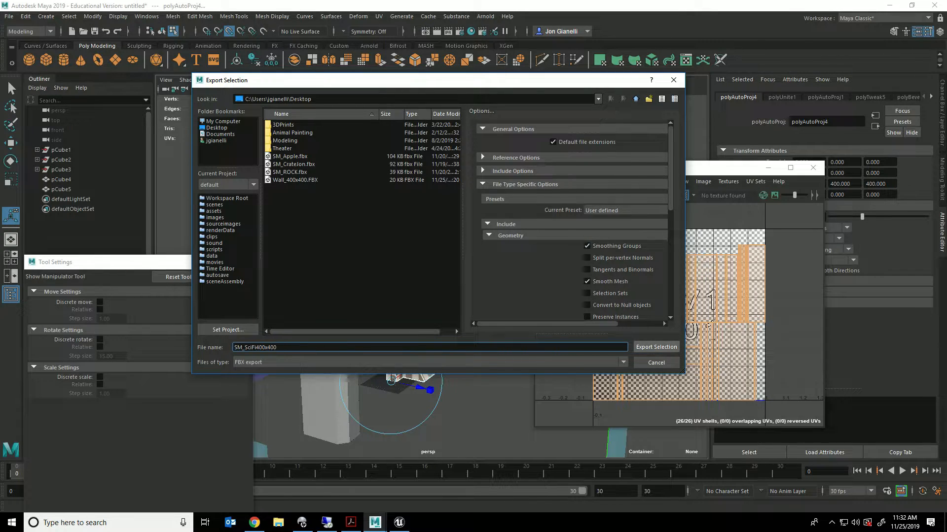
pyautogui.click(656, 348)
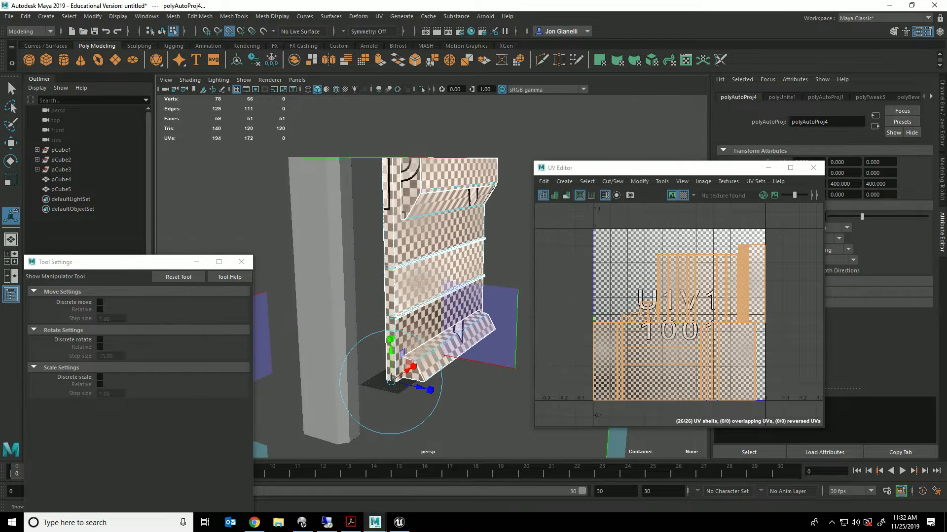
# Step: Return the combined wall to object mode and move it along the X axis, away from the world origin
pyautogui.keyDown('alt'); pyautogui.moveTo(447, 340); pyautogui.dragTo(396, 374); pyautogui.keyUp('alt')
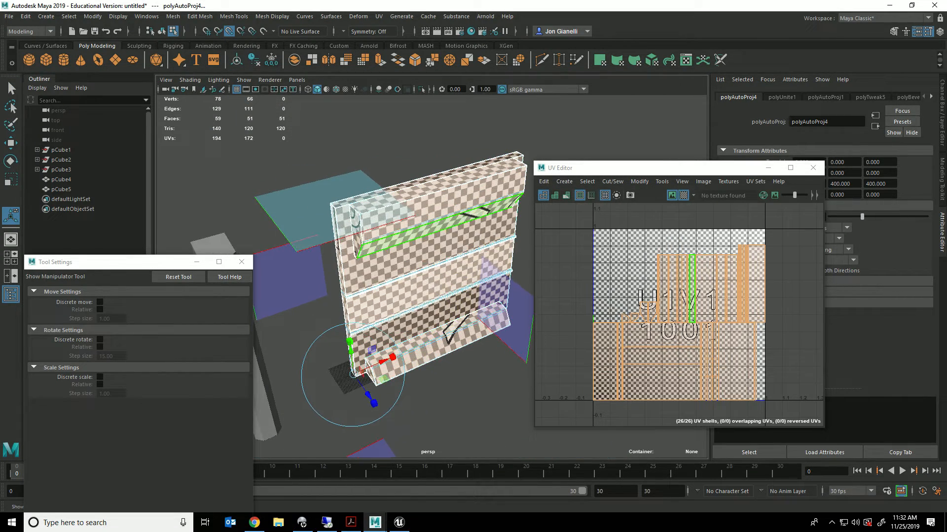
pyautogui.moveTo(405, 235); pyautogui.dragTo(428, 219, button='right')
pyautogui.press('w')
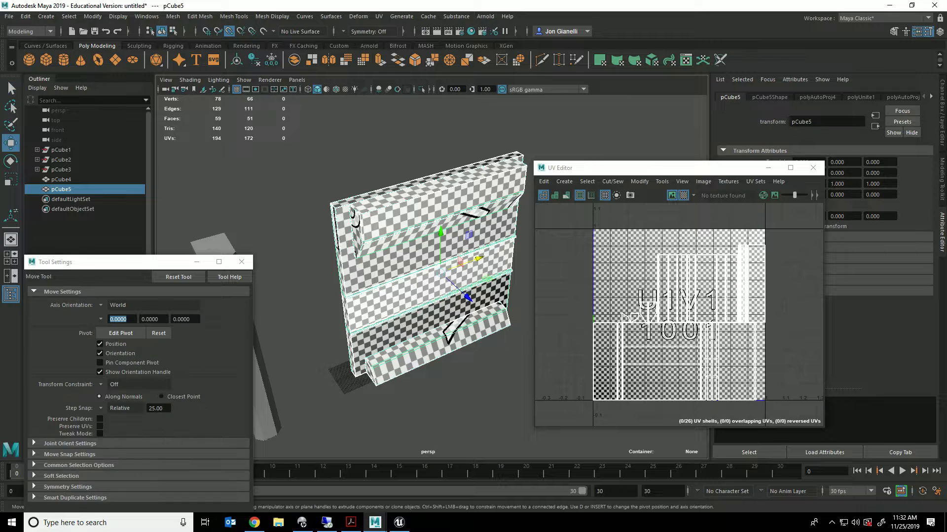
pyautogui.moveTo(479, 259); pyautogui.dragTo(274, 335)
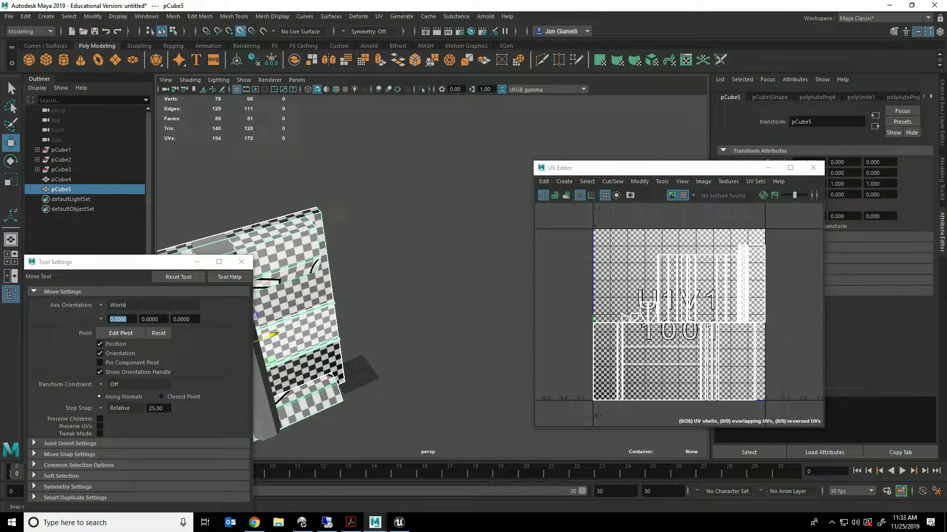
pyautogui.click(240, 31)
pyautogui.keyDown('alt'); pyautogui.moveTo(271, 246); pyautogui.dragTo(508, 204, button='middle'); pyautogui.keyUp('alt')
pyautogui.moveTo(500, 331); pyautogui.dragTo(391, 235)
pyautogui.keyDown('alt'); pyautogui.moveTo(444, 247); pyautogui.dragTo(316, 232, button='middle'); pyautogui.keyUp('alt')
# Step: Select the beveled pillar and move it along the X axis toward the grid at the world origin
pyautogui.click(351, 261)
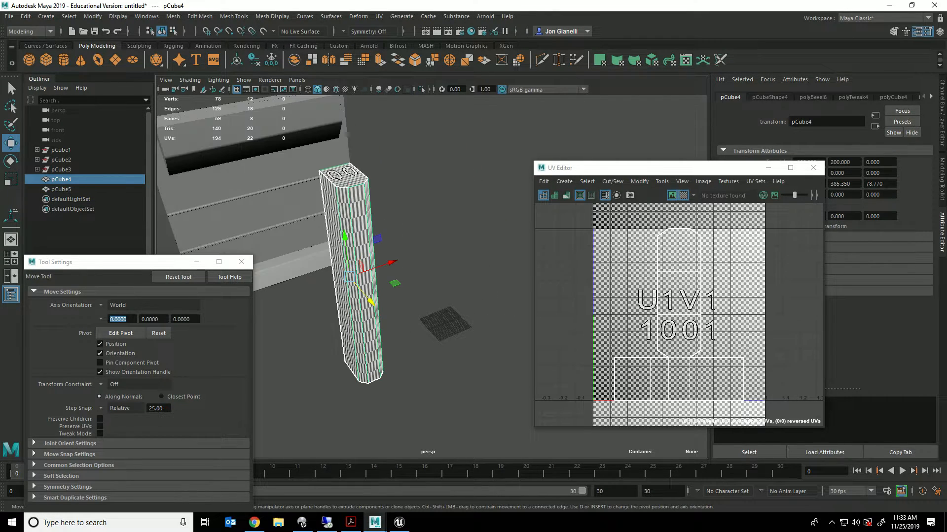
pyautogui.moveTo(390, 263); pyautogui.dragTo(506, 223)
pyautogui.keyDown('alt'); pyautogui.moveTo(345, 246); pyautogui.dragTo(474, 246, button='right'); pyautogui.keyUp('alt')
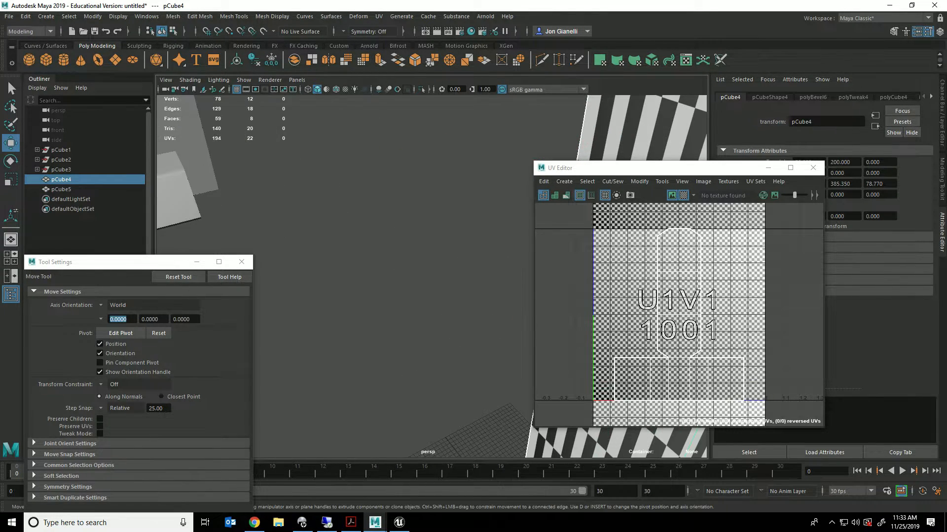
pyautogui.keyDown('alt'); pyautogui.moveTo(474, 276); pyautogui.dragTo(337, 222, button='middle'); pyautogui.keyUp('alt')
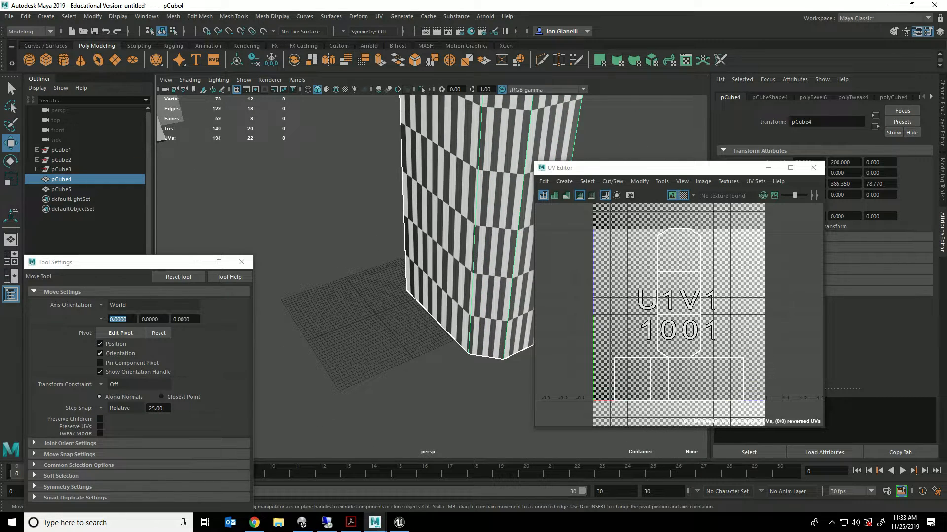
pyautogui.keyDown('alt'); pyautogui.moveTo(434, 237); pyautogui.dragTo(476, 235); pyautogui.keyUp('alt')
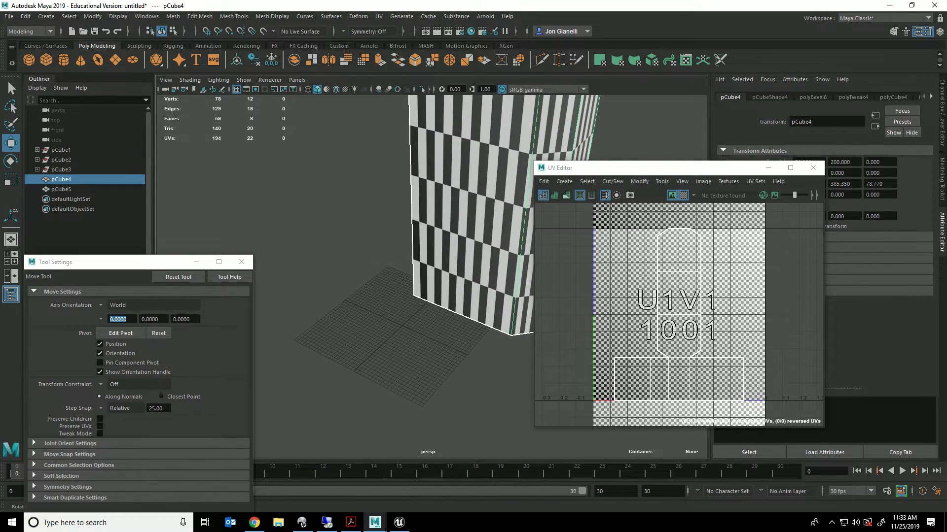
# Step: Snap the pillar's pivot to the vertex at its lower back corner
pyautogui.press('d')
pyautogui.scroll(-3, 432, 267)
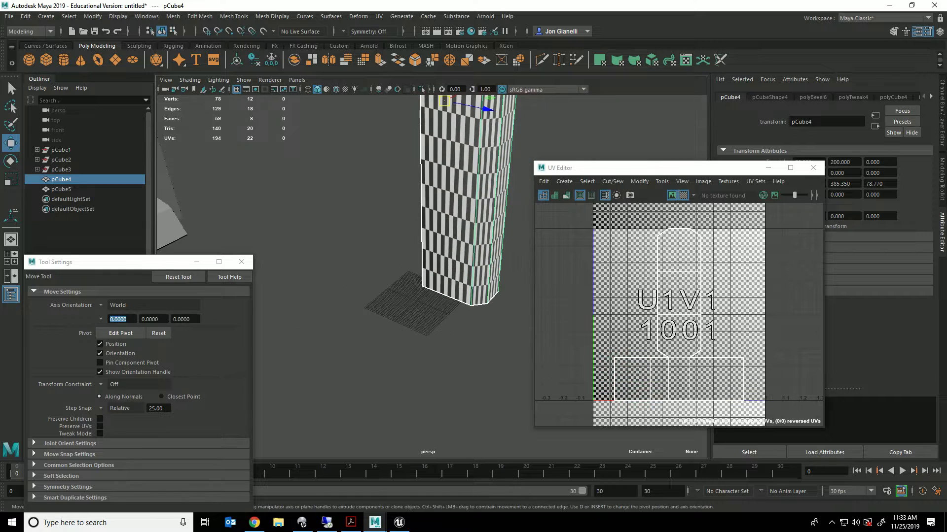
pyautogui.press('d')
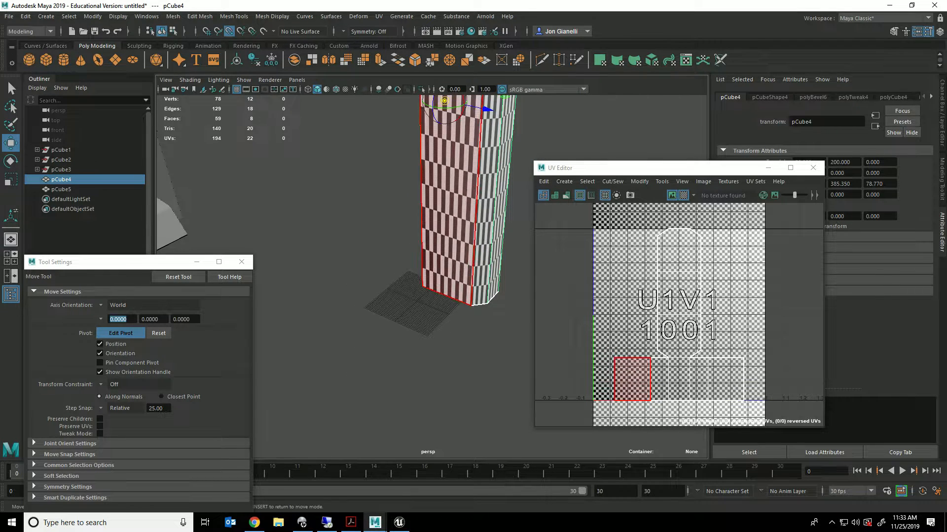
pyautogui.press('v')
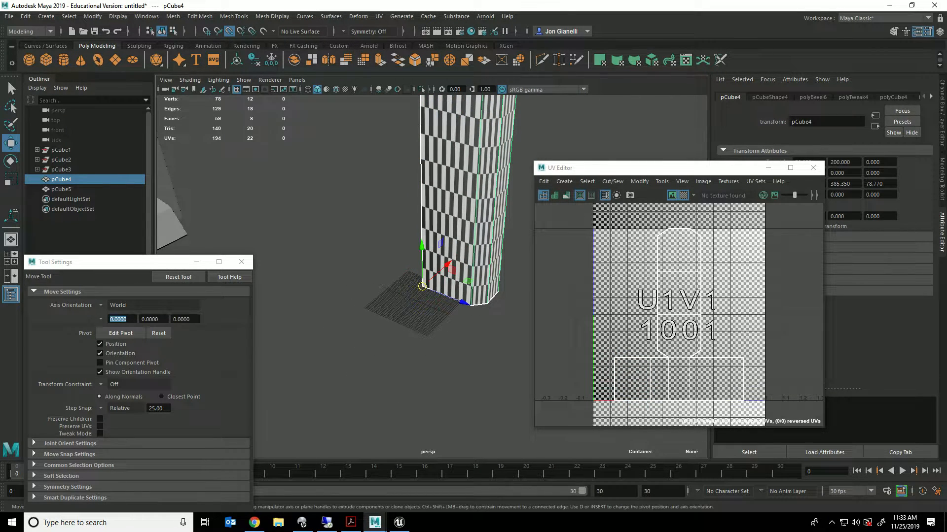
# Step: Snap the pillar by its bottom corner pivot to the world origin on the grid
pyautogui.scroll(10, 432, 277)
pyautogui.keyDown('alt'); pyautogui.moveTo(419, 305); pyautogui.dragTo(430, 209, button='middle'); pyautogui.keyUp('alt')
pyautogui.keyDown('alt'); pyautogui.moveTo(428, 267); pyautogui.dragTo(452, 277); pyautogui.keyUp('alt')
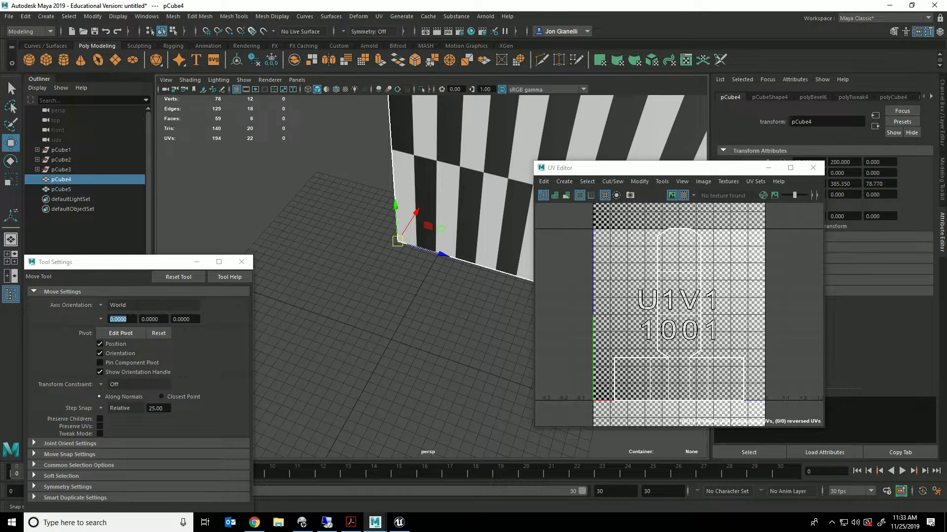
pyautogui.moveTo(397, 241); pyautogui.dragTo(394, 320)
pyautogui.scroll(-10, 430, 276)
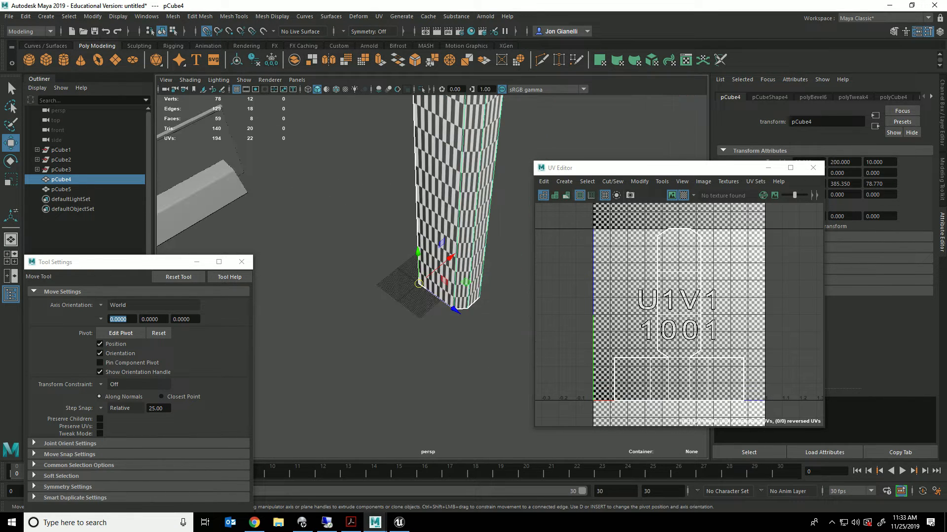
# Step: Apply an automatic UV projection to the whole beveled pillar, repeating it for a clean six-sided mapping
pyautogui.scroll(5, 444, 266)
pyautogui.click(379, 16)
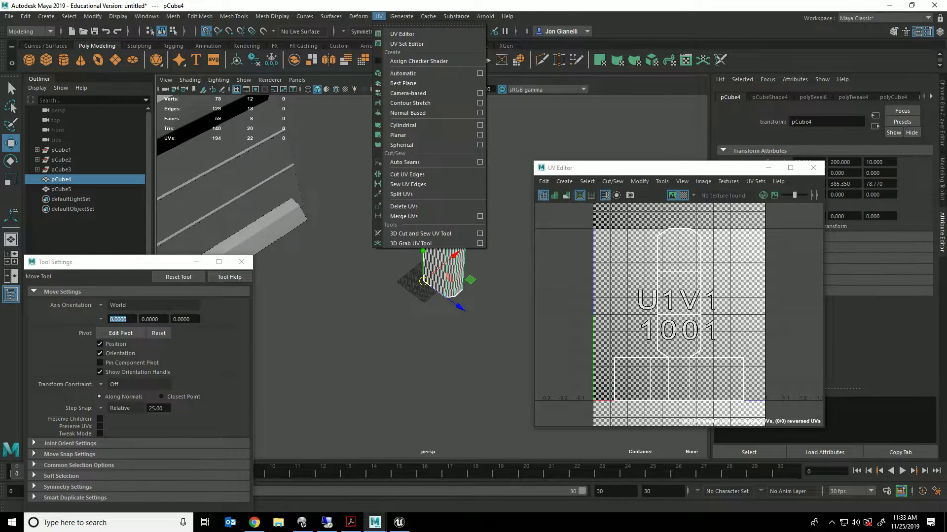
pyautogui.click(403, 73)
pyautogui.keyDown('alt'); pyautogui.moveTo(473, 158); pyautogui.dragTo(421, 158); pyautogui.keyUp('alt')
pyautogui.rightClick(454, 154)
pyautogui.moveTo(454, 154); pyautogui.dragTo(533, 152, button='right')
pyautogui.moveTo(440, 154); pyautogui.dragTo(487, 140, button='right')
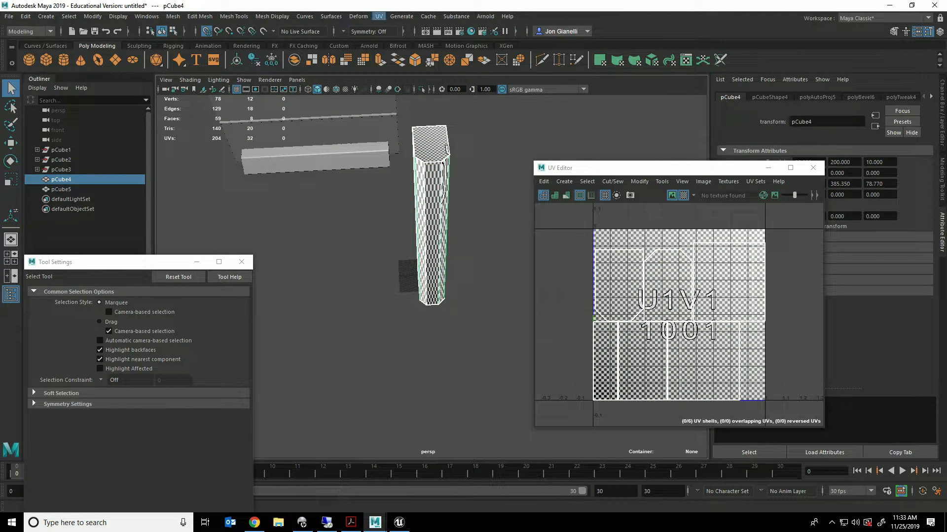
pyautogui.click(379, 16)
pyautogui.click(402, 75)
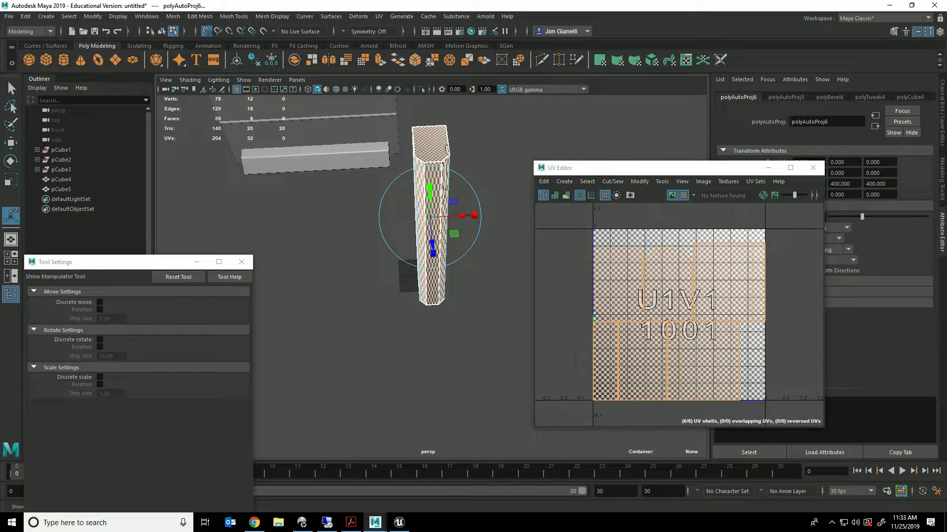
# Step: Unfold the pillar's UVs and lay out the shells within the 0-1 UV tile
pyautogui.keyDown('shift'); pyautogui.moveTo(718, 296); pyautogui.dragTo(722, 293, button='right'); pyautogui.keyUp('shift')
pyautogui.keyDown('shift'); pyautogui.moveTo(636, 282); pyautogui.dragTo(705, 287, button='right'); pyautogui.keyUp('shift')
pyautogui.keyDown('shift'); pyautogui.moveTo(602, 297); pyautogui.dragTo(661, 281, button='right'); pyautogui.keyUp('shift')
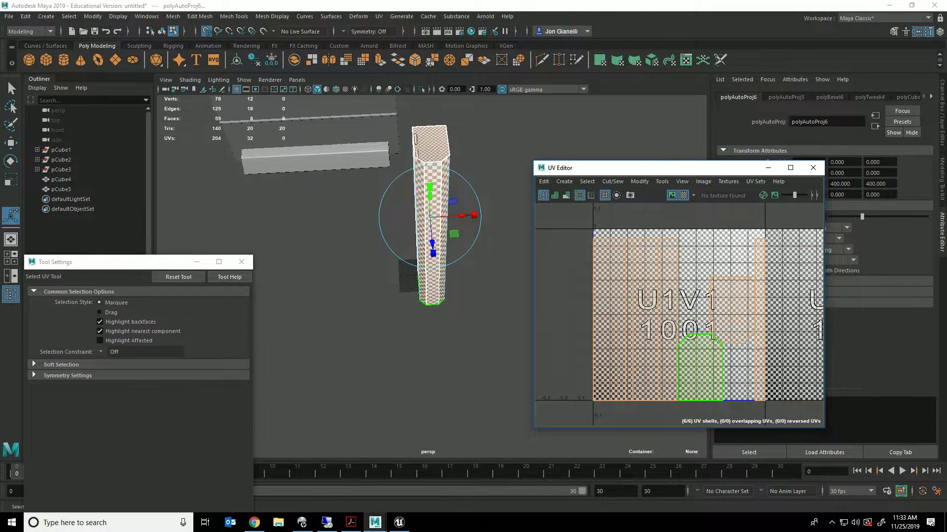
pyautogui.keyDown('alt'); pyautogui.moveTo(433, 286); pyautogui.dragTo(507, 296); pyautogui.keyUp('alt')
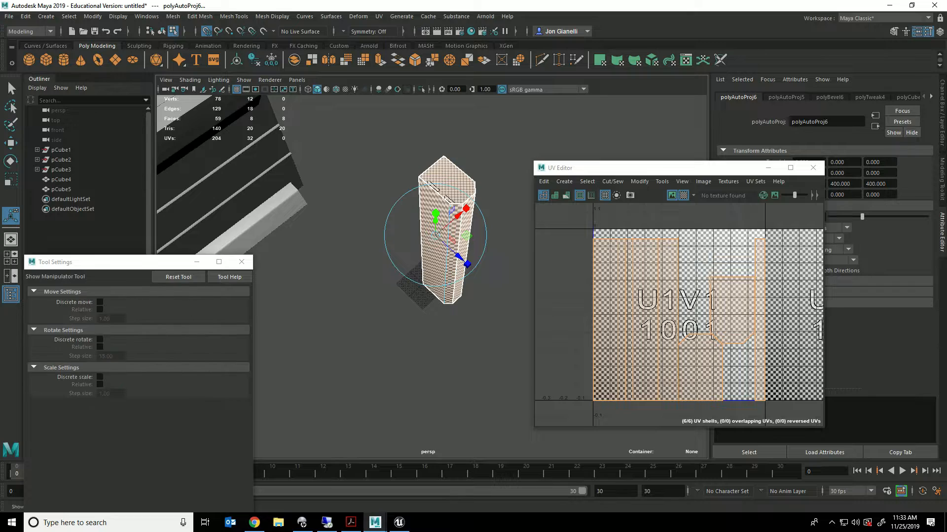
pyautogui.keyDown('shift'); pyautogui.moveTo(726, 299); pyautogui.dragTo(641, 328, button='right'); pyautogui.keyUp('shift')
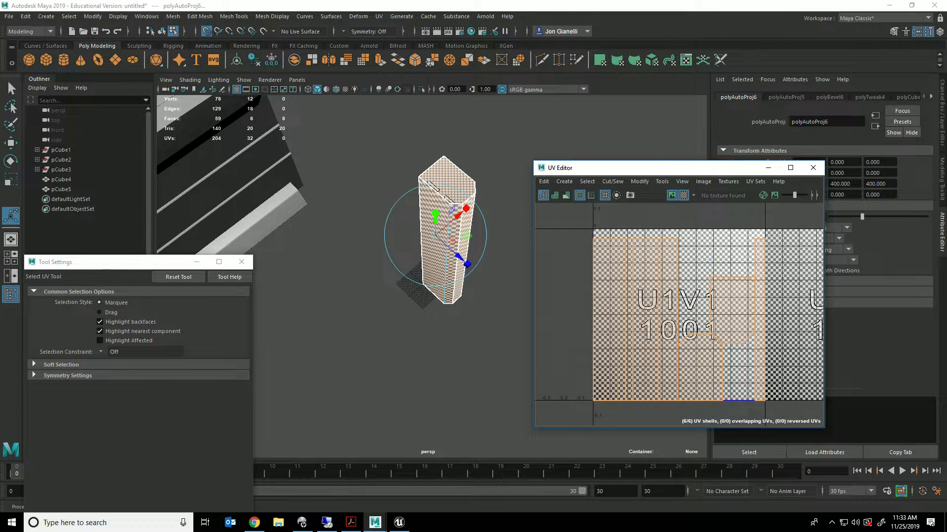
# Step: Return the pillar to object mode and export the selection to the Desktop as an FBX file named SM_Pillar
pyautogui.scroll(5, 464, 236)
pyautogui.keyDown('alt'); pyautogui.moveTo(493, 158); pyautogui.dragTo(463, 276, button='middle'); pyautogui.keyUp('alt')
pyautogui.scroll(2, 464, 277)
pyautogui.scroll(-7, 463, 276)
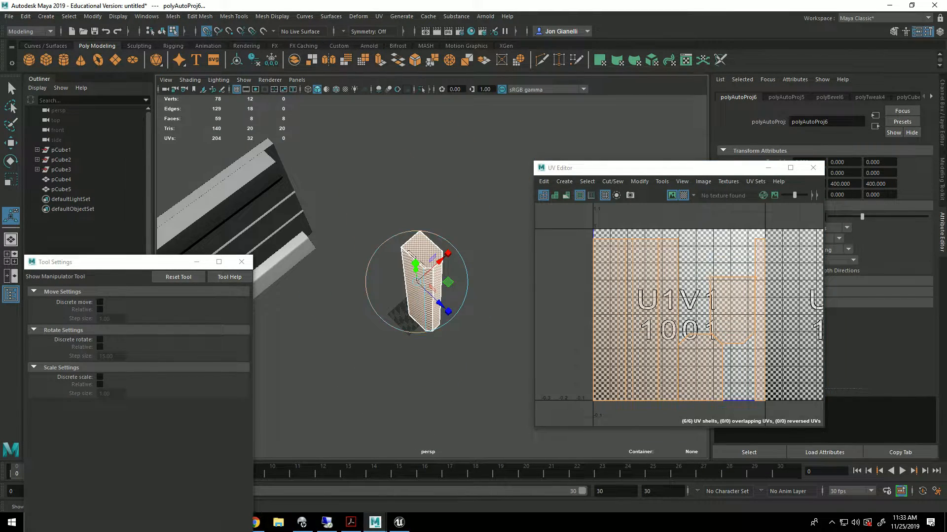
pyautogui.moveTo(441, 269); pyautogui.dragTo(495, 249, button='right')
pyautogui.click(9, 15)
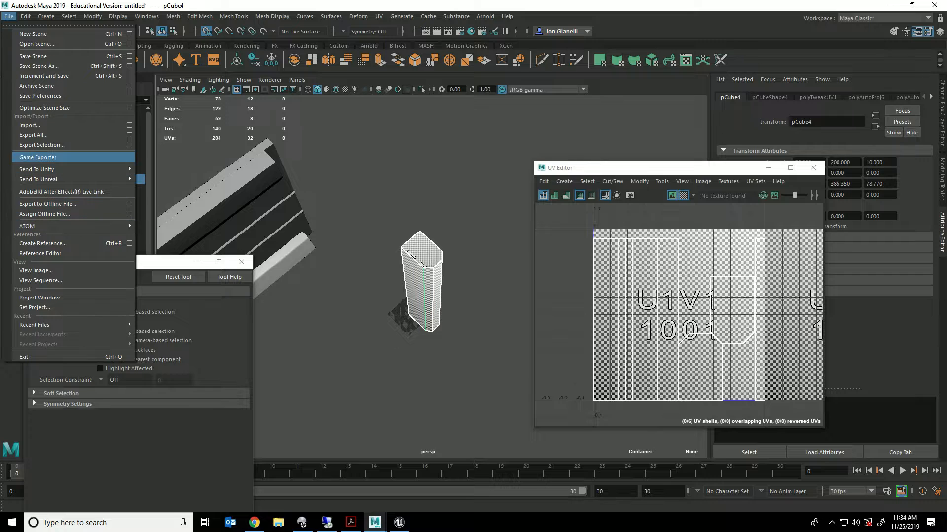
pyautogui.click(42, 145)
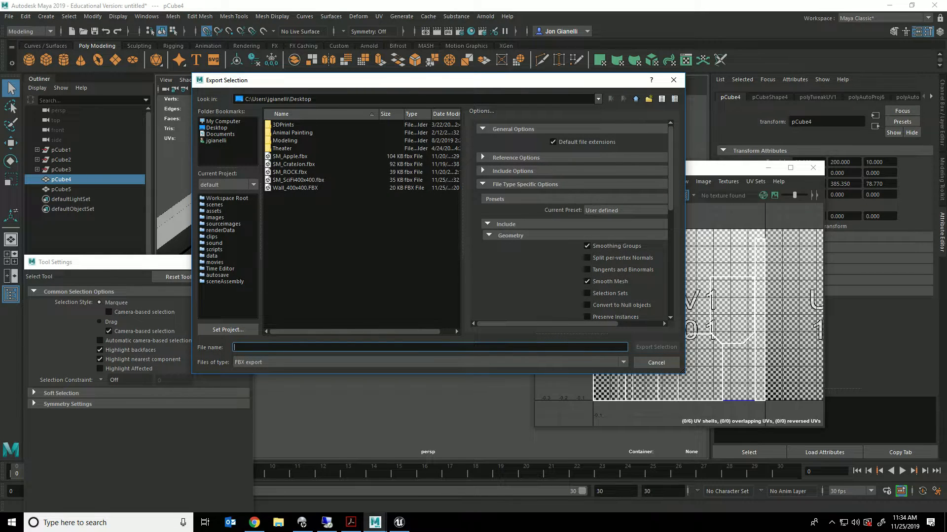
pyautogui.write('SM_Pillar')
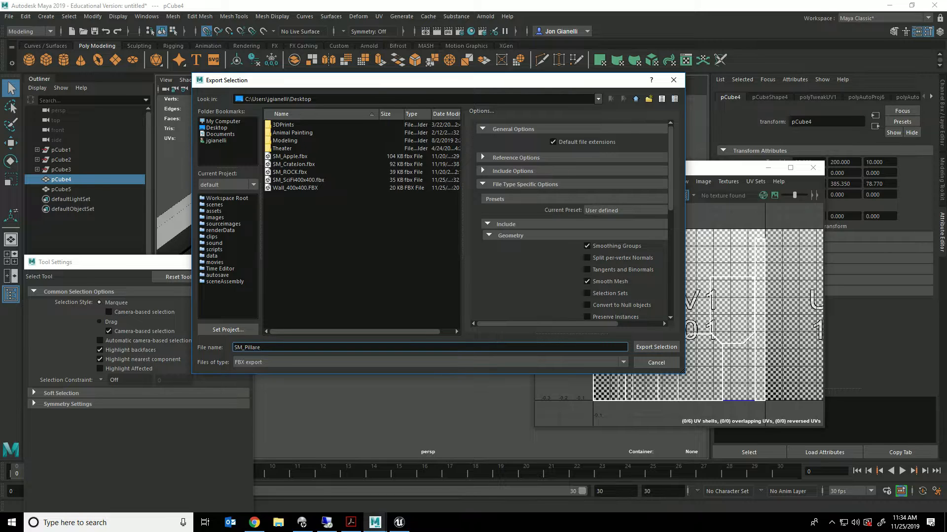
pyautogui.click(656, 347)
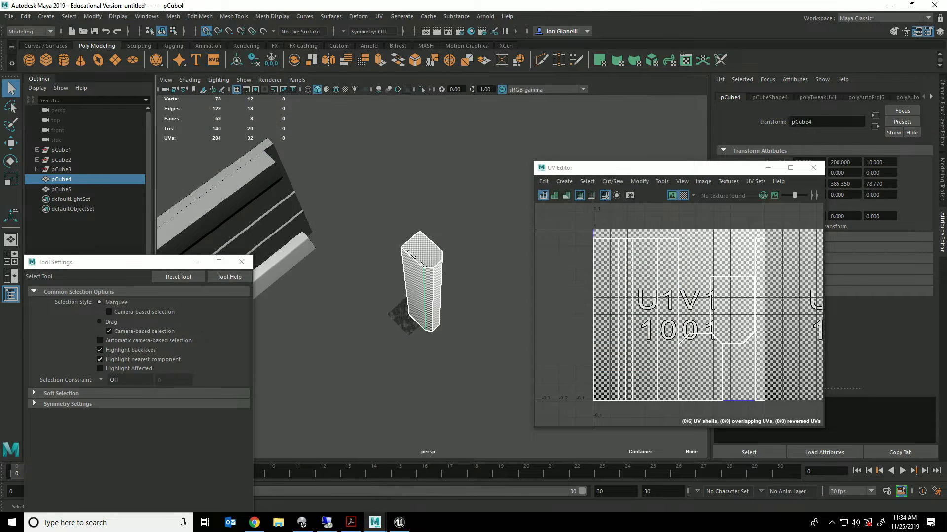
# Step: Switch to Unreal Editor and delete the flat Wall_400x412 piece lying between the two walls
pyautogui.hotkey('alt', 'Tab')
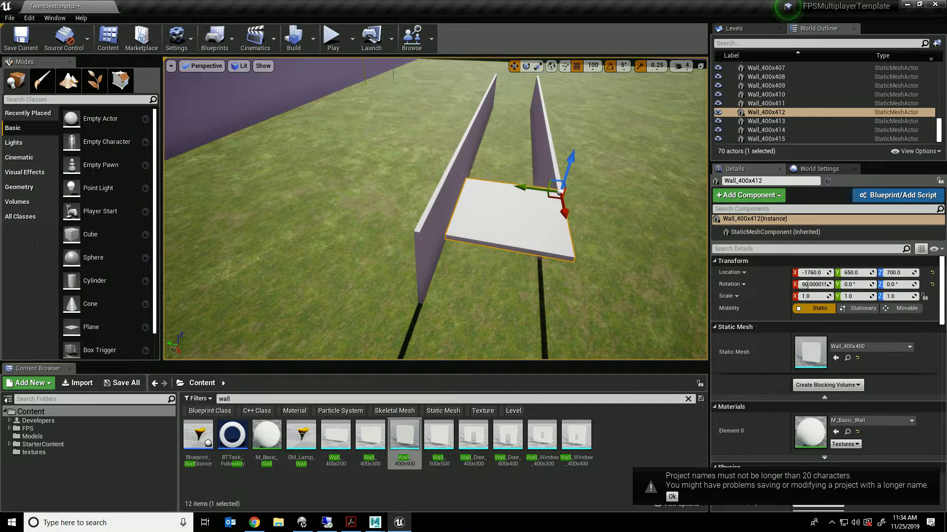
pyautogui.scroll(-1, 435, 208)
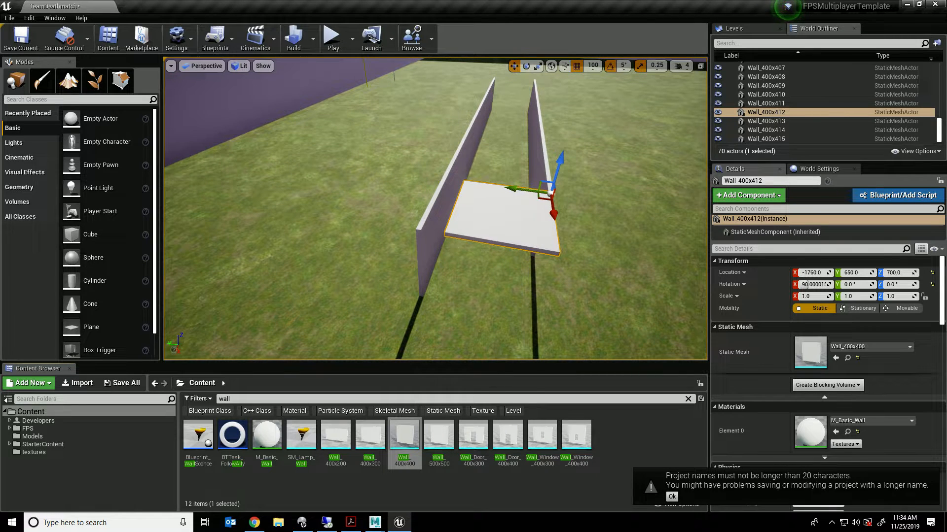
pyautogui.keyDown('alt'); pyautogui.moveTo(435, 209); pyautogui.dragTo(381, 197); pyautogui.keyUp('alt')
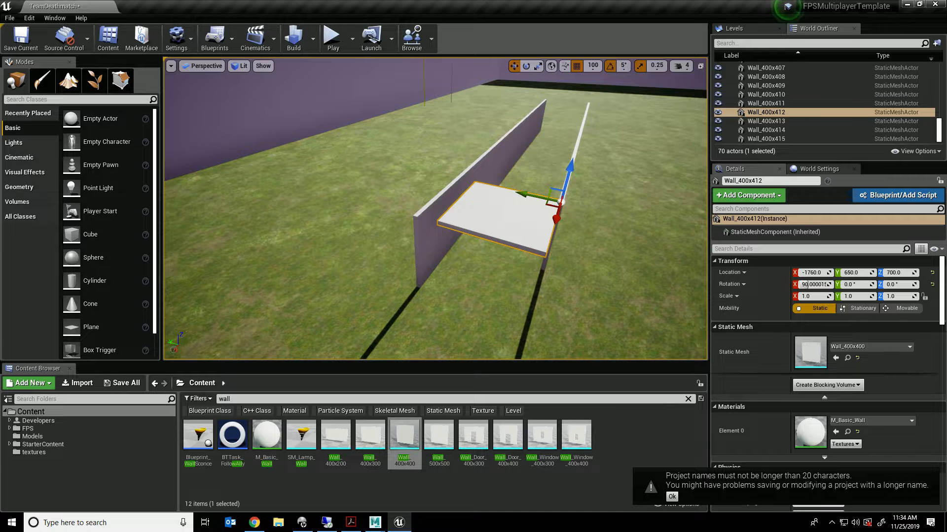
pyautogui.press('Delete')
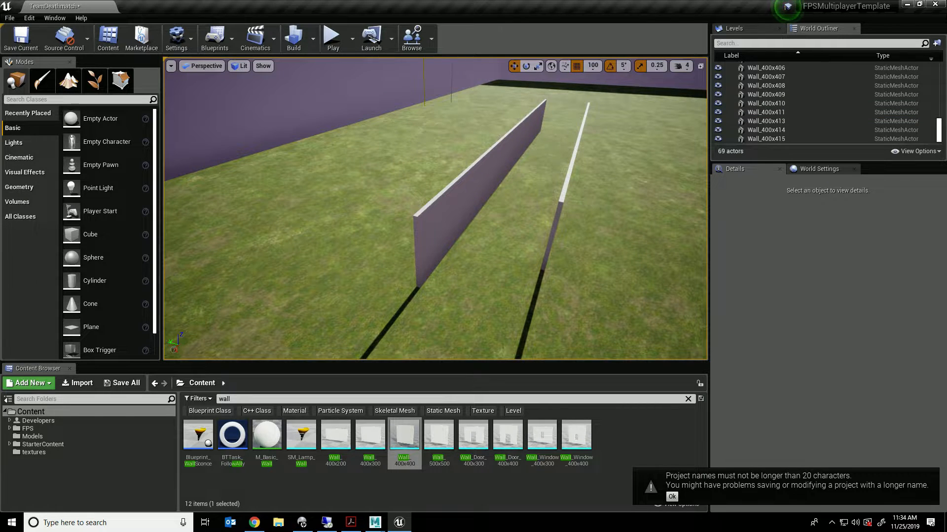
# Step: Import SM_SciFi400x400 and SM_Pillar from the Desktop into the Content folder, using the same default FBX settings for both
pyautogui.click(278, 523)
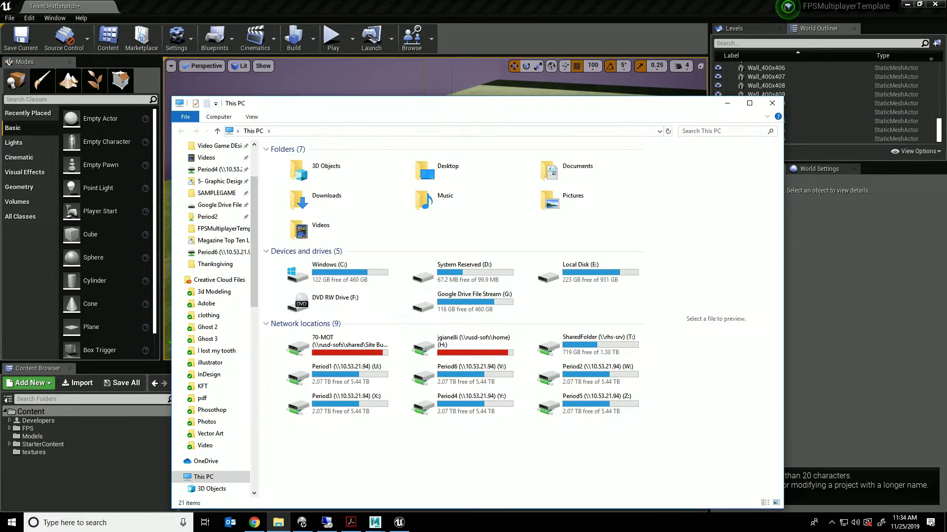
pyautogui.click(772, 103)
pyautogui.rightClick(523, 493)
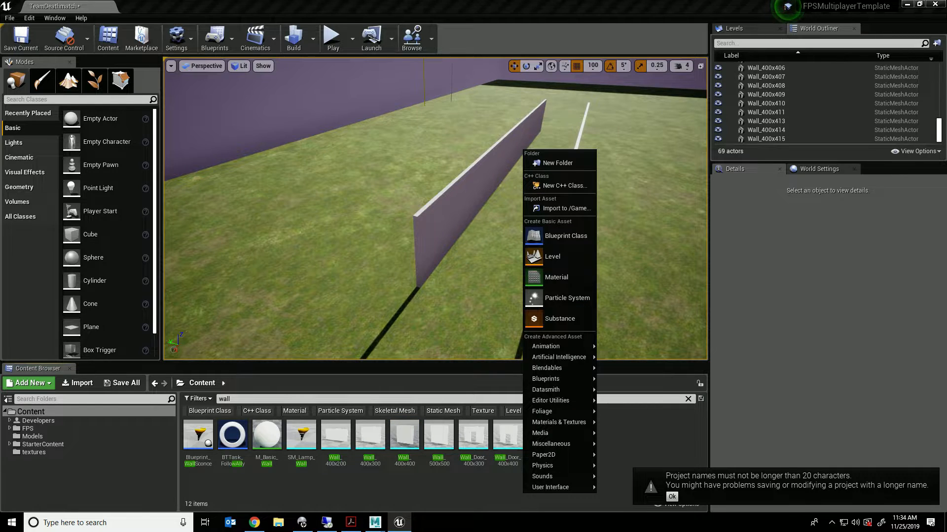
pyautogui.click(566, 208)
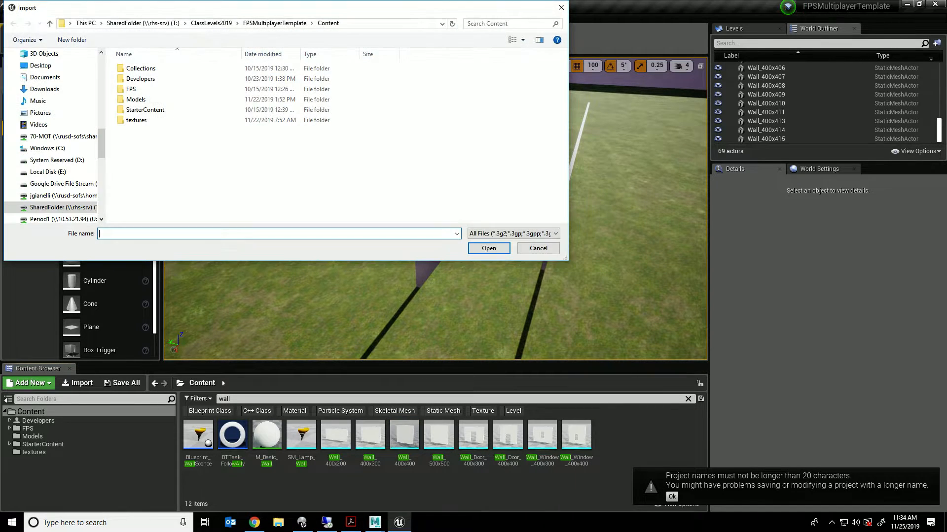
pyautogui.scroll(2, 50, 124)
pyautogui.click(40, 96)
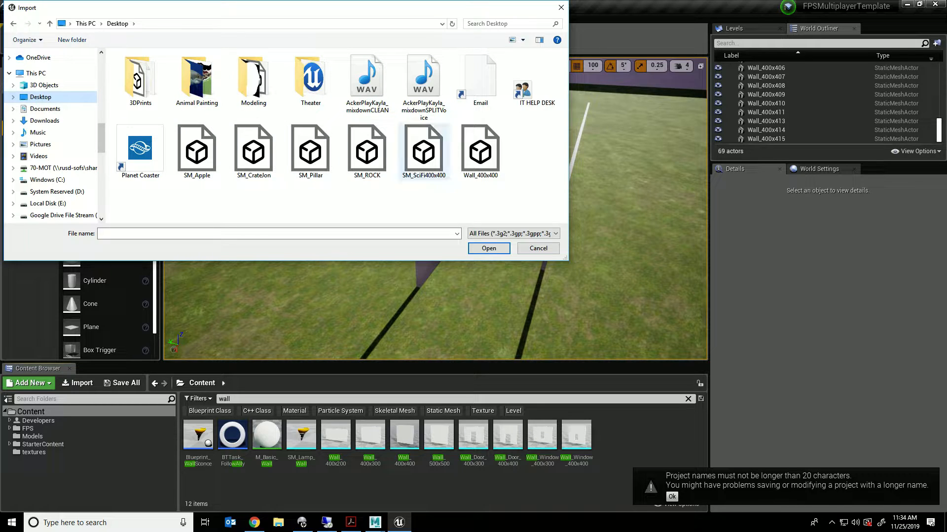
pyautogui.click(481, 151)
pyautogui.click(423, 151)
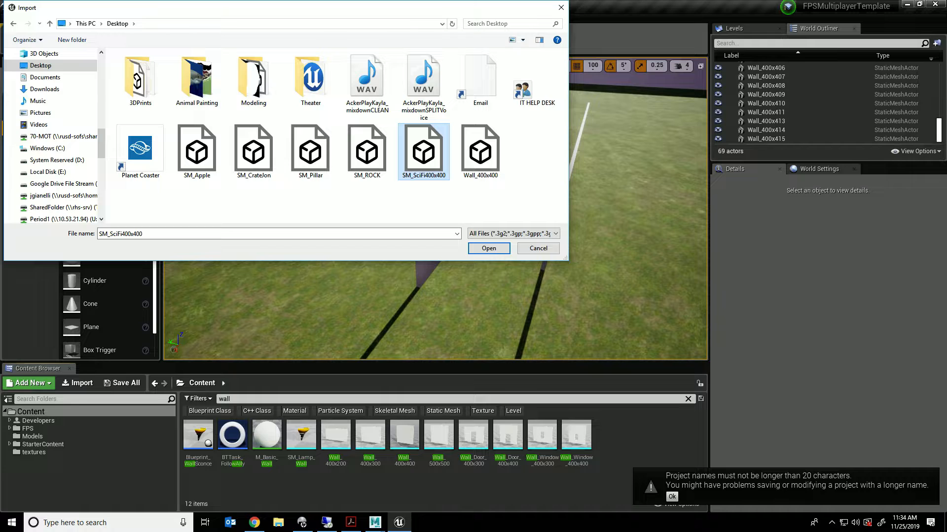
pyautogui.keyDown('ctrl'); pyautogui.click(310, 151); pyautogui.keyUp('ctrl')
pyautogui.click(489, 248)
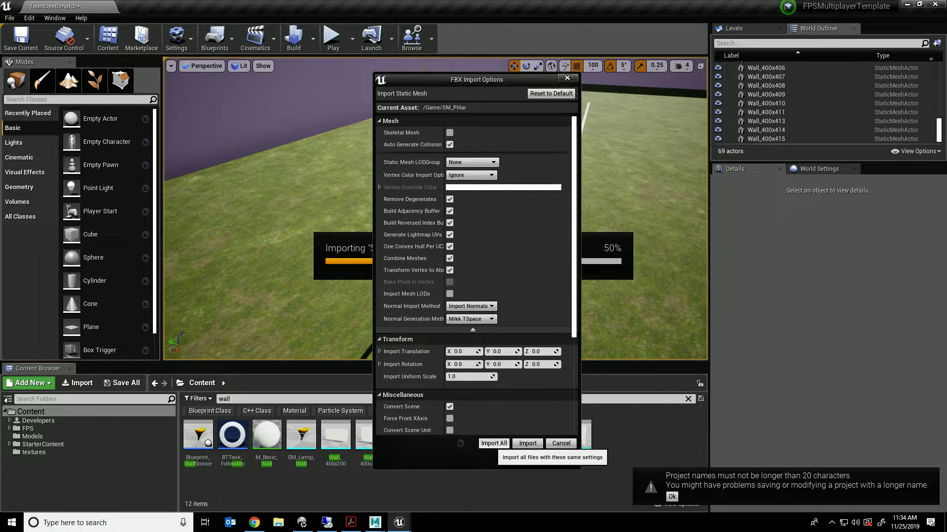
pyautogui.click(493, 443)
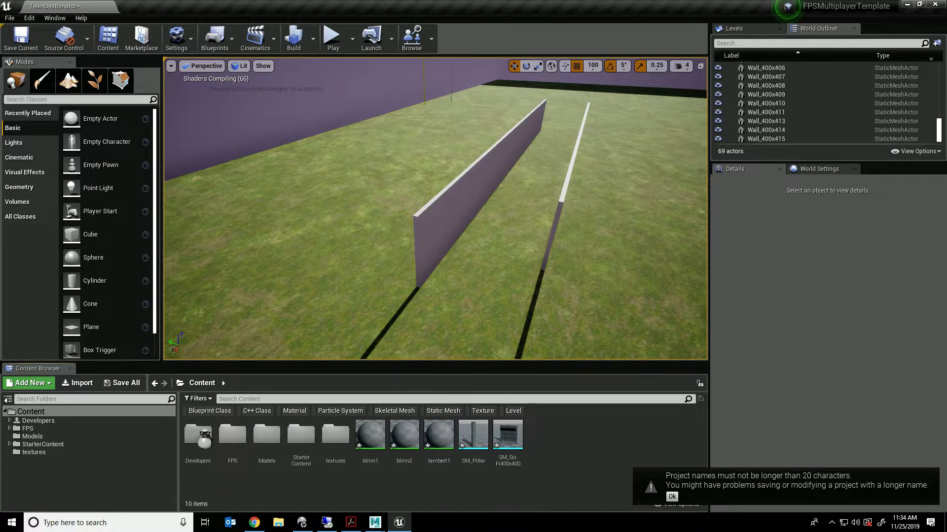
# Step: Open the SM_SciFi400x400 mesh and assign A_FlagMaterial_Inst1 to its upper trim slot, Element 0
pyautogui.click(508, 436)
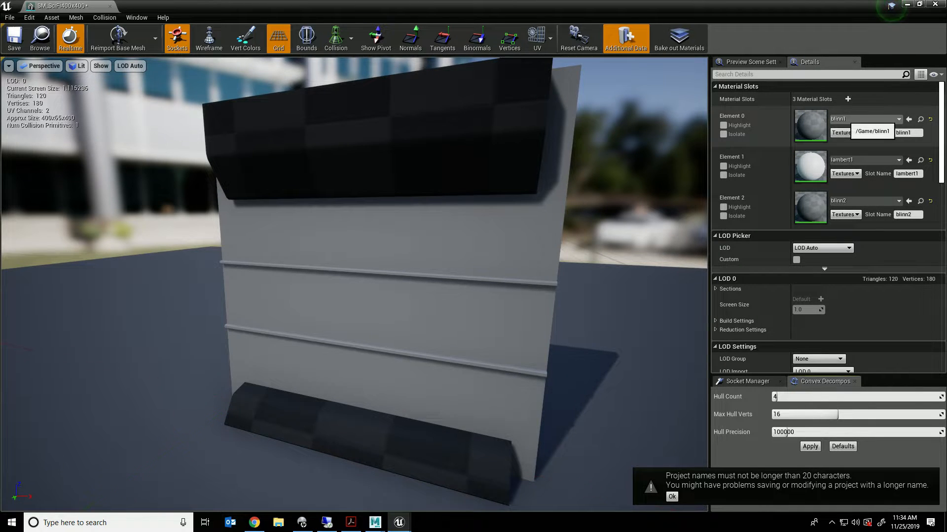
pyautogui.click(858, 121)
pyautogui.click(848, 228)
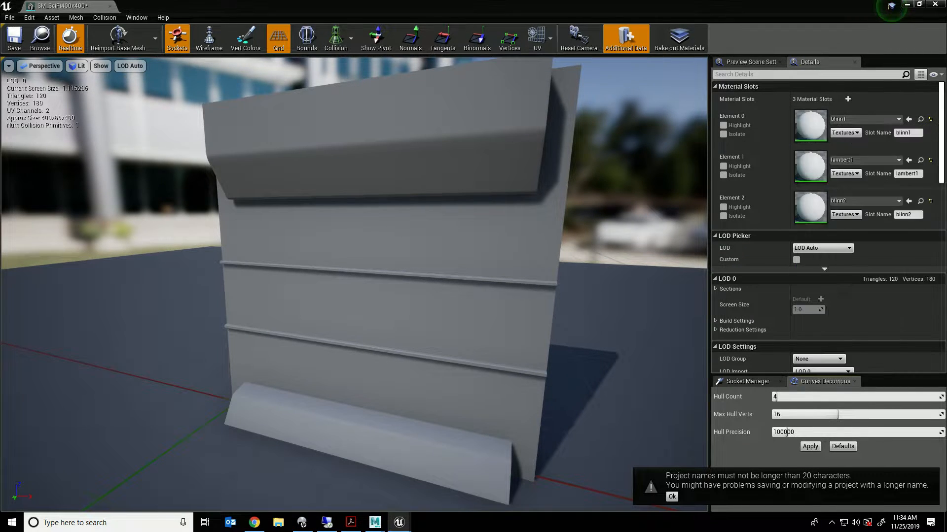
# Step: Try B_FlagMaterial_Inst2 and FlagMaterial_Inst2 as the material of the wall's lower trim slot, Element 2
pyautogui.click(863, 201)
pyautogui.scroll(2, 863, 375)
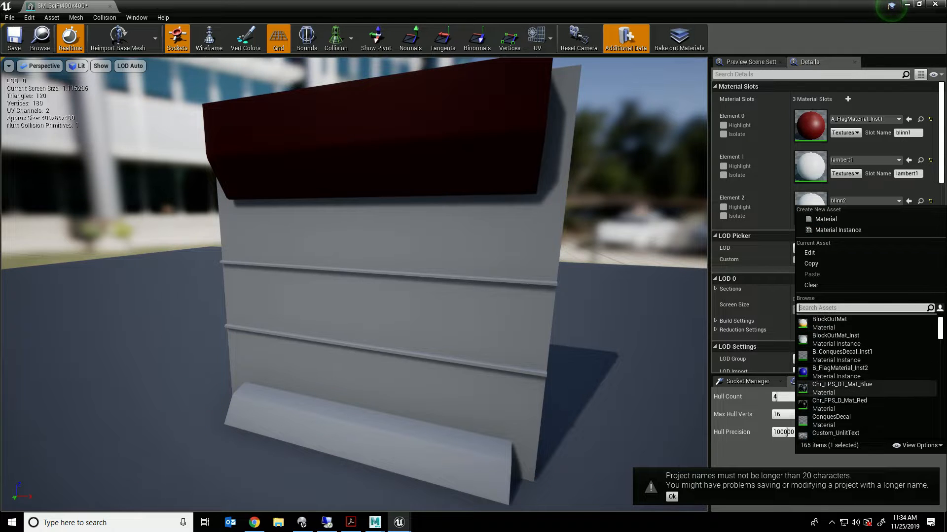
pyautogui.click(840, 371)
pyautogui.moveTo(355, 286); pyautogui.dragTo(380, 319)
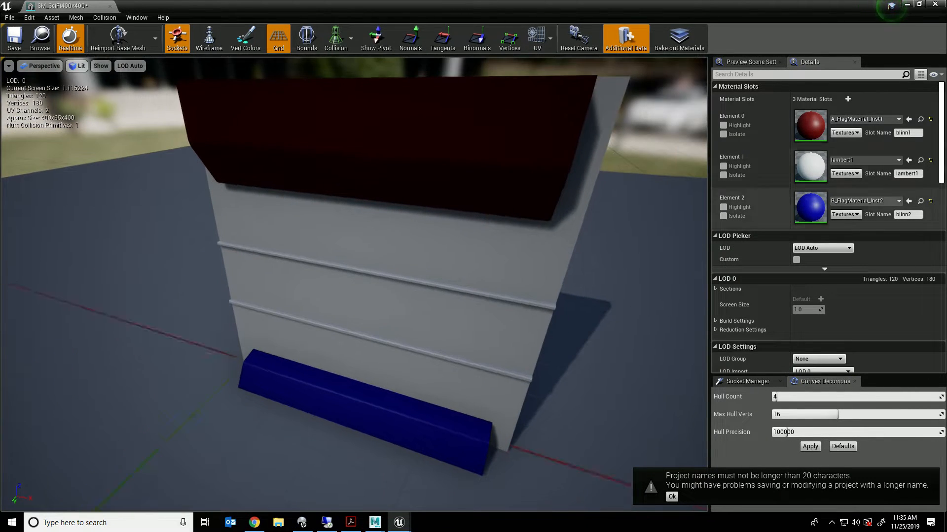
pyautogui.click(862, 201)
pyautogui.scroll(-6, 857, 385)
pyautogui.scroll(4, 838, 389)
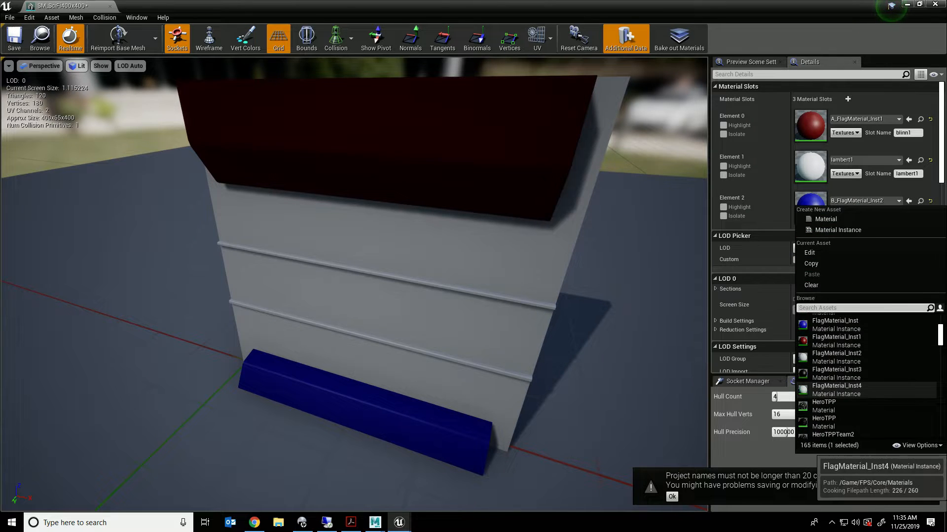
pyautogui.click(838, 357)
pyautogui.click(863, 160)
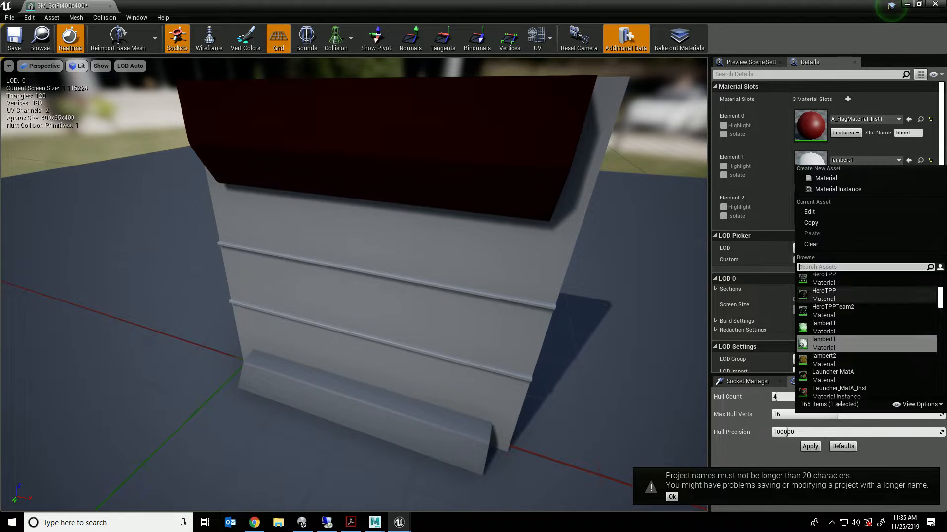
pyautogui.scroll(-10, 867, 335)
pyautogui.scroll(-3, 868, 335)
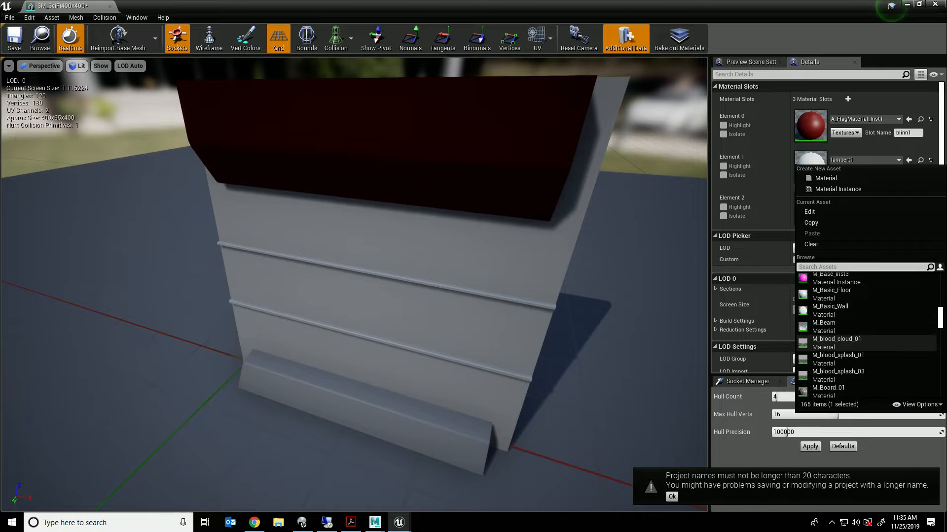
pyautogui.press('Escape')
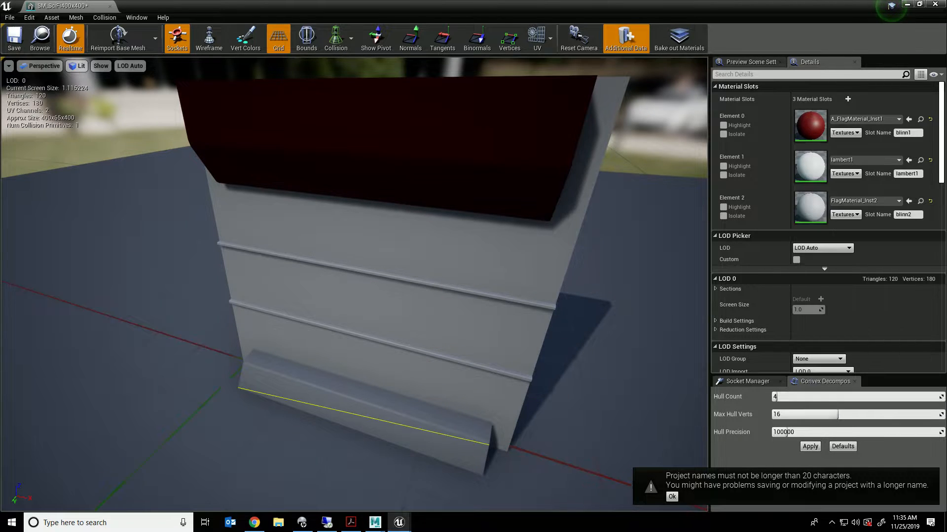
# Step: Assign the yellow M_Base_Inst1 material to the wall's lower trim slot, Element 2
pyautogui.click(862, 201)
pyautogui.scroll(-4, 867, 355)
pyautogui.scroll(-8, 867, 375)
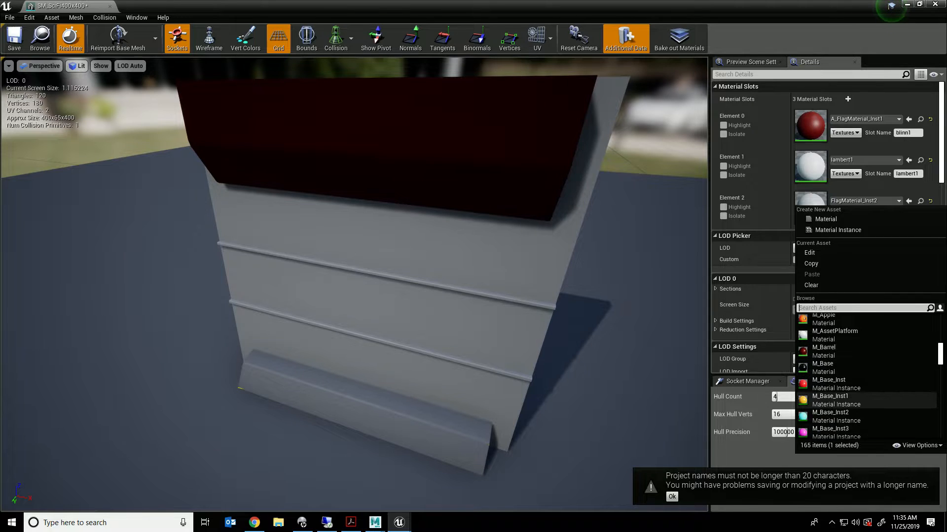
pyautogui.click(830, 415)
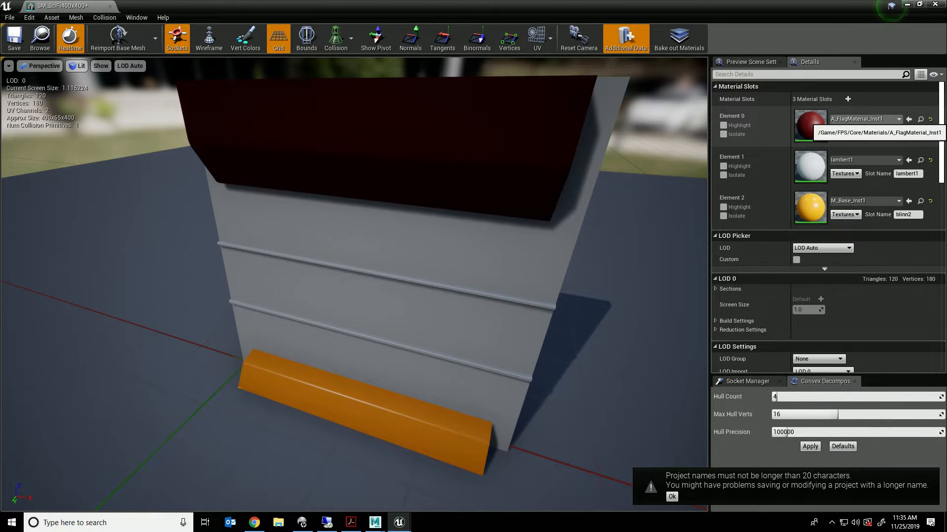
# Step: Replace the red flag material on the wall's upper trim slot, Element 0, with another material from the asset list
pyautogui.click(863, 119)
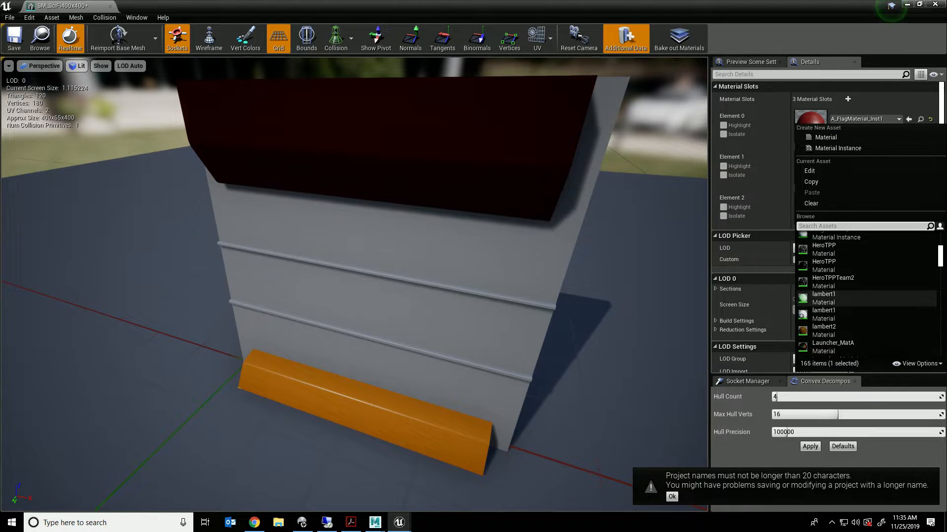
pyautogui.click(830, 266)
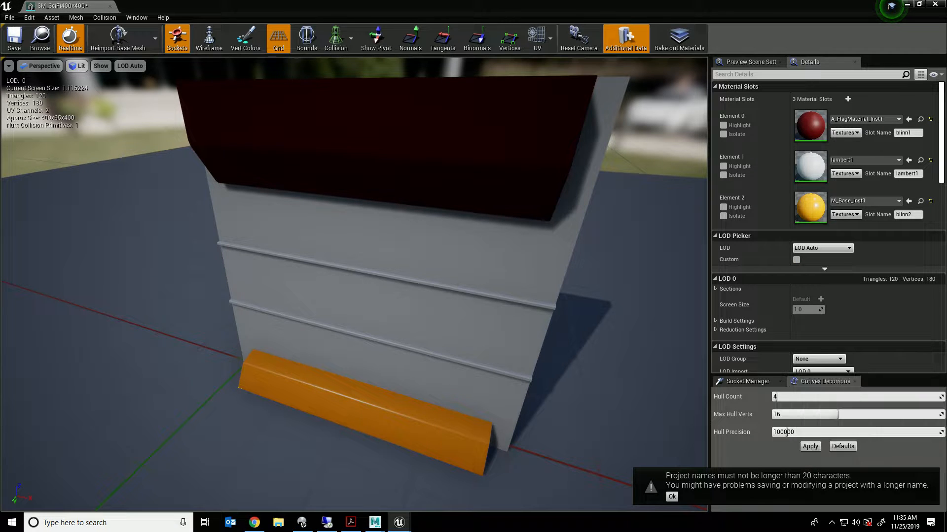
pyautogui.scroll(-5, 826, 221)
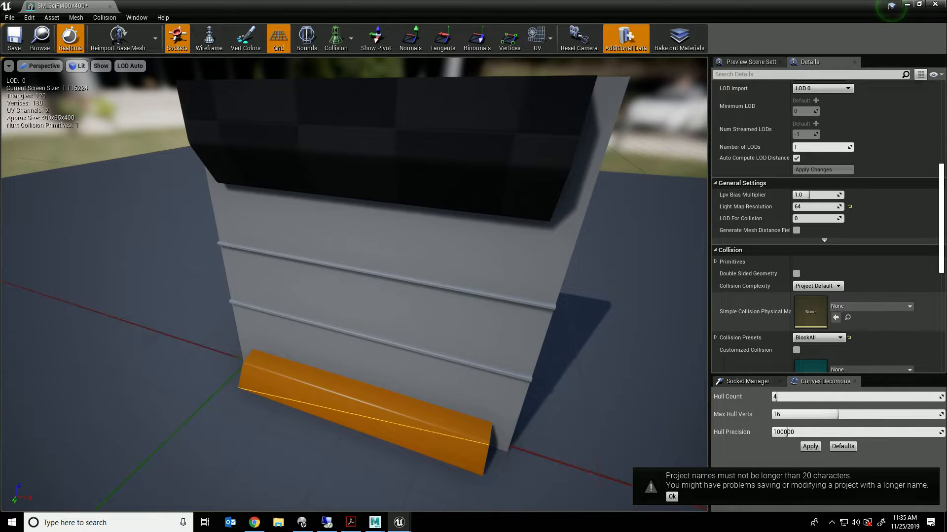
# Step: Inspect the SM_SciFi400x400 mesh with its assigned materials and close its asset editor
pyautogui.scroll(9, 826, 222)
pyautogui.scroll(6, 355, 284)
pyautogui.scroll(-10, 355, 285)
pyautogui.keyDown('alt'); pyautogui.moveTo(374, 284); pyautogui.dragTo(305, 266); pyautogui.keyUp('alt')
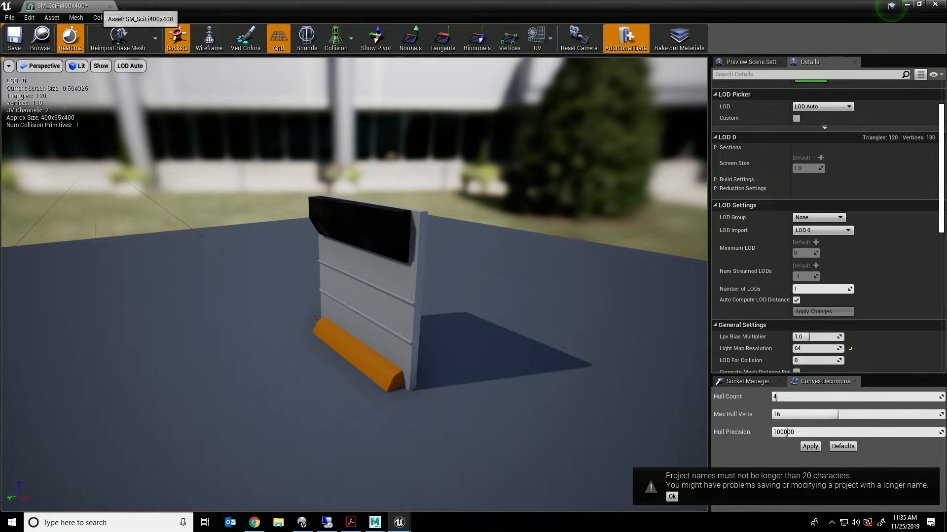
pyautogui.click(110, 6)
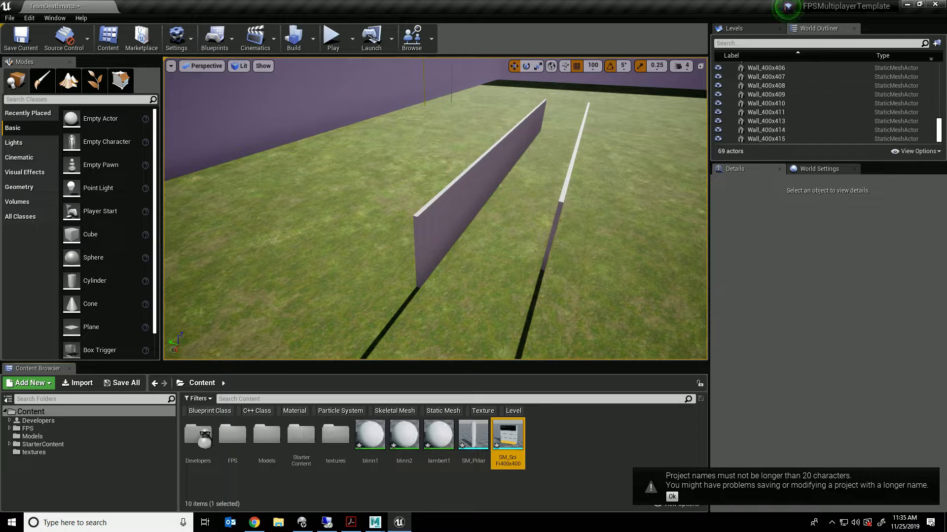
pyautogui.doubleClick(507, 442)
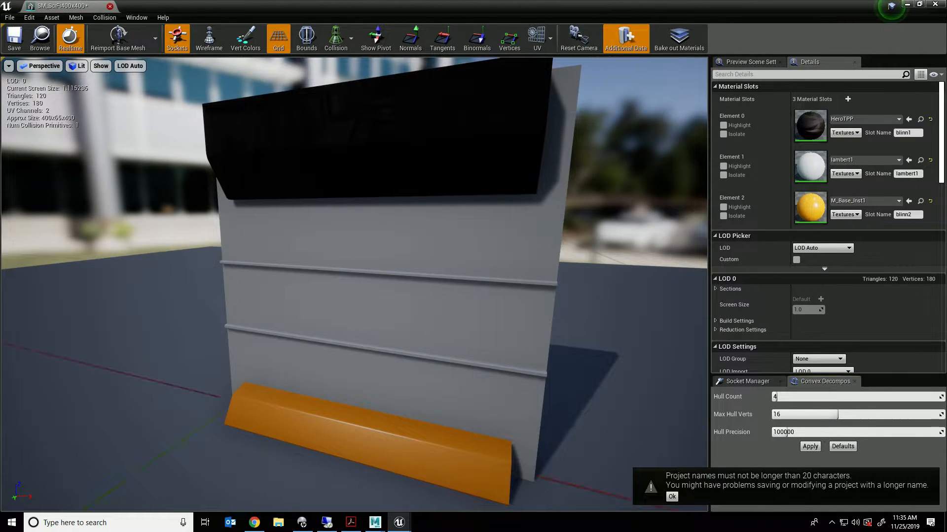
pyautogui.click(110, 6)
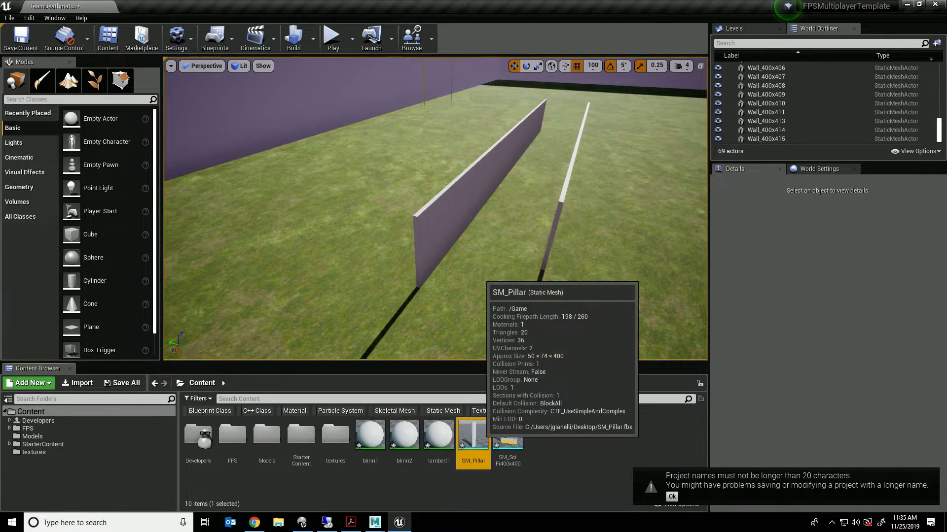
# Step: Assign M_Metal_Burnished_Steel to the SM_Pillar mesh's Element 0, save the asset and close its editor
pyautogui.doubleClick(473, 436)
pyautogui.moveTo(355, 276); pyautogui.dragTo(483, 335)
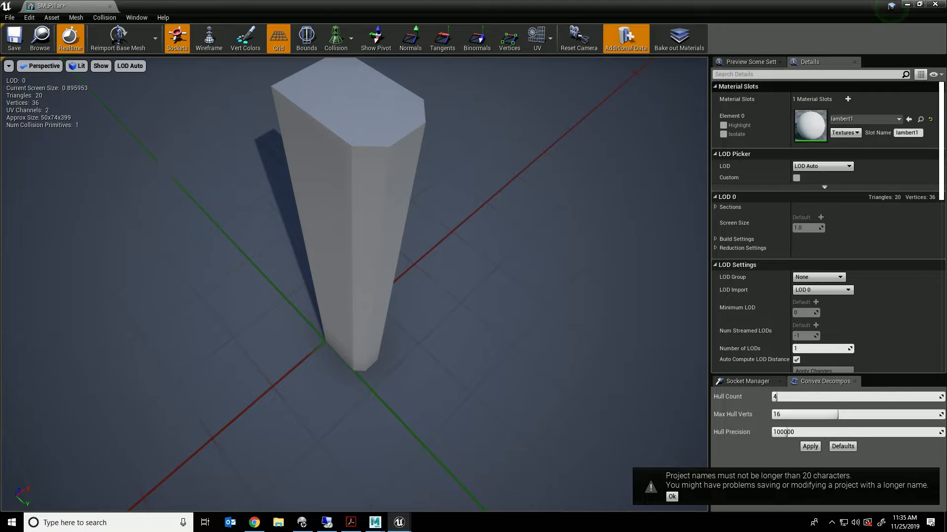
pyautogui.click(863, 119)
pyautogui.write('stee')
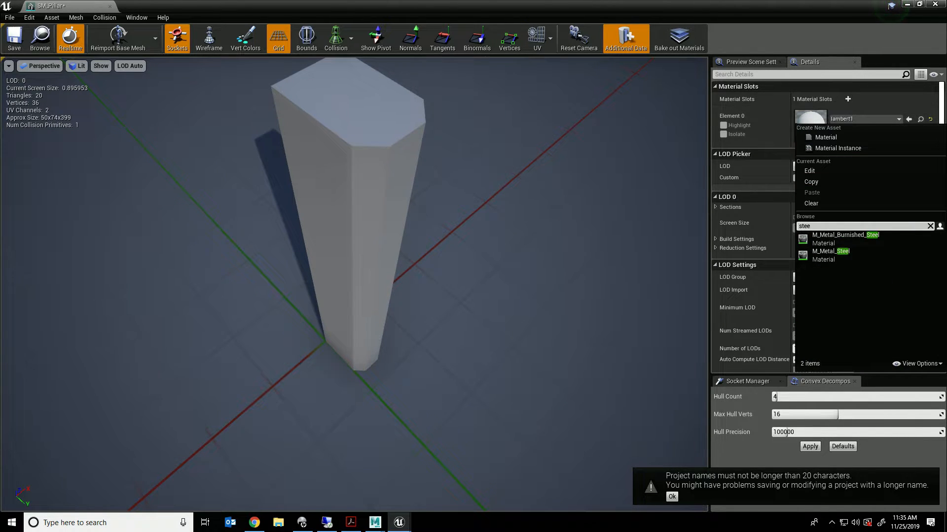
pyautogui.press('Return')
pyautogui.moveTo(355, 296); pyautogui.dragTo(424, 217)
pyautogui.click(15, 39)
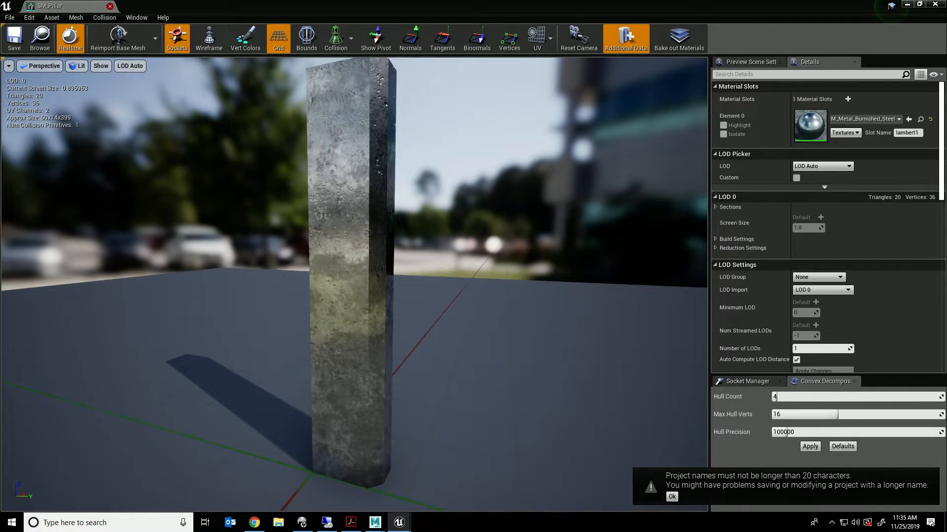
pyautogui.click(110, 7)
# Step: Replace all 15 Wall_400x400 actors in the two parallel wall rows with the SM_SciFi400x400 mesh
pyautogui.moveTo(434, 197); pyautogui.dragTo(295, 217, button='right')
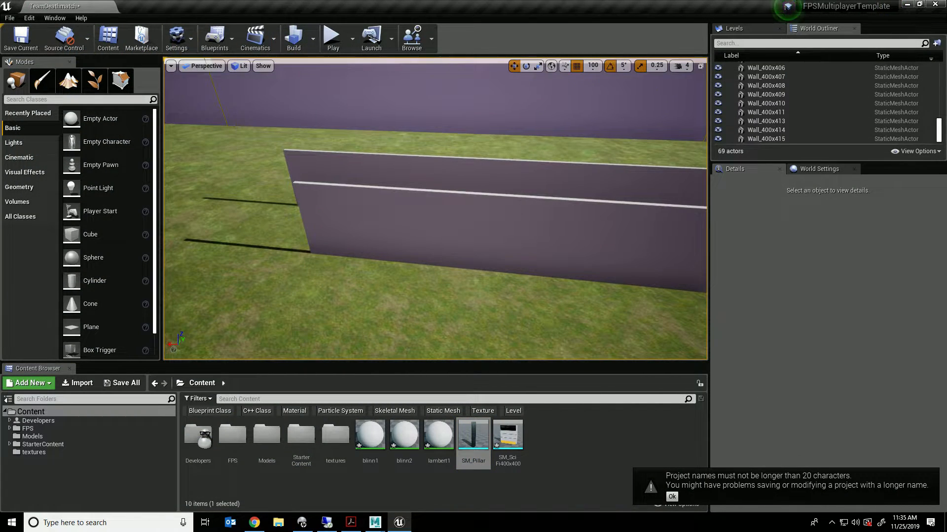
pyautogui.click(343, 224)
pyautogui.keyDown('ctrl'); pyautogui.click(424, 229); pyautogui.keyUp('ctrl')
pyautogui.keyDown('ctrl'); pyautogui.click(510, 236); pyautogui.keyUp('ctrl')
pyautogui.keyDown('ctrl'); pyautogui.click(606, 242); pyautogui.keyUp('ctrl')
pyautogui.keyDown('ctrl'); pyautogui.click(687, 249); pyautogui.keyUp('ctrl')
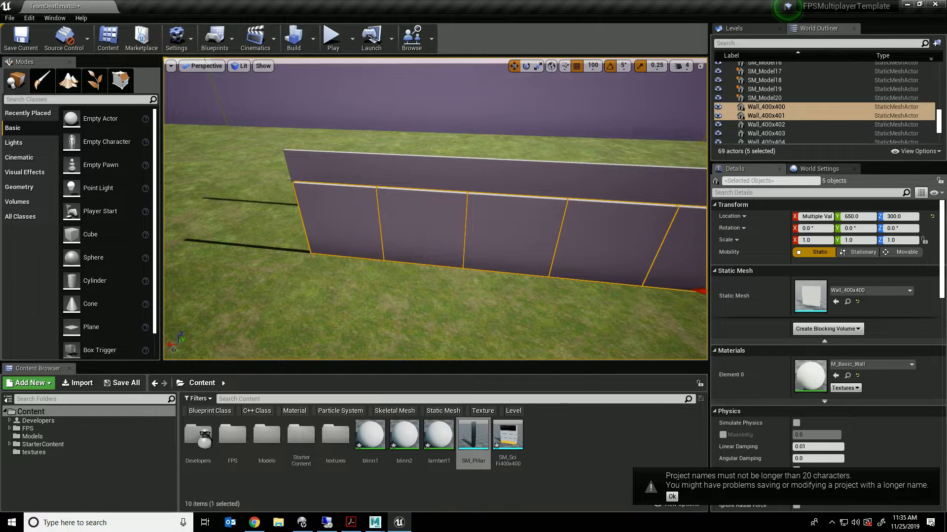
pyautogui.moveTo(493, 247)
pyautogui.mouseDown(button='right')
pyautogui.moveTo(463, 249)
pyautogui.moveTo(493, 249)
pyautogui.mouseUp(button='right')
pyautogui.press('d')
pyautogui.keyDown('ctrl'); pyautogui.click(620, 242); pyautogui.keyUp('ctrl')
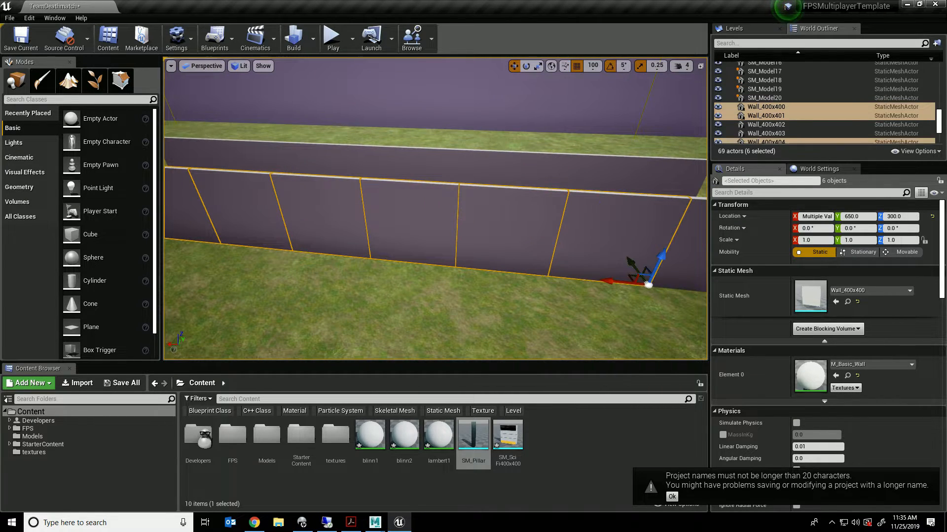
pyautogui.keyDown('ctrl'); pyautogui.click(687, 246); pyautogui.keyUp('ctrl')
pyautogui.keyDown('ctrl'); pyautogui.click(660, 175); pyautogui.keyUp('ctrl')
pyautogui.keyDown('ctrl'); pyautogui.click(581, 172); pyautogui.keyUp('ctrl')
pyautogui.keyDown('ctrl'); pyautogui.click(503, 167); pyautogui.keyUp('ctrl')
pyautogui.keyDown('ctrl'); pyautogui.click(429, 163); pyautogui.keyUp('ctrl')
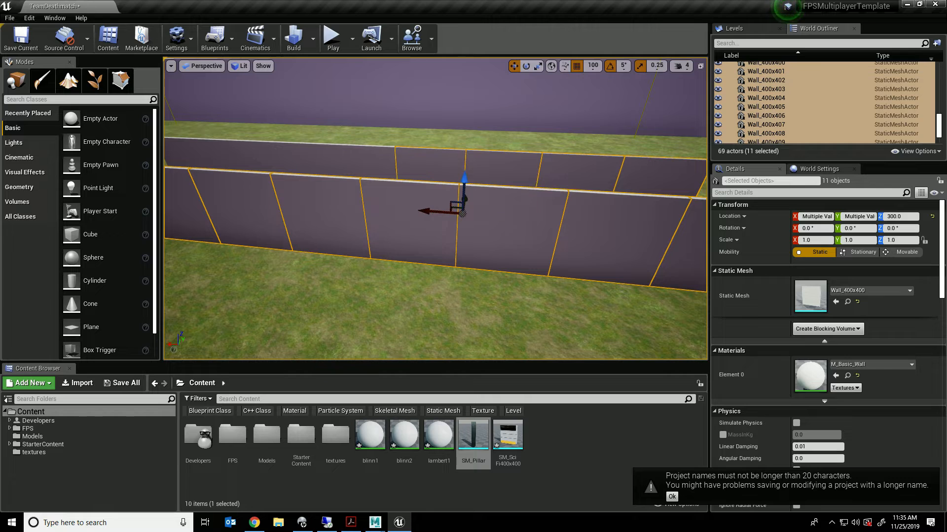
pyautogui.keyDown('ctrl'); pyautogui.click(362, 160); pyautogui.keyUp('ctrl')
pyautogui.keyDown('ctrl'); pyautogui.click(299, 158); pyautogui.keyUp('ctrl')
pyautogui.keyDown('ctrl'); pyautogui.click(239, 155); pyautogui.keyUp('ctrl')
pyautogui.keyDown('ctrl'); pyautogui.click(190, 153); pyautogui.keyUp('ctrl')
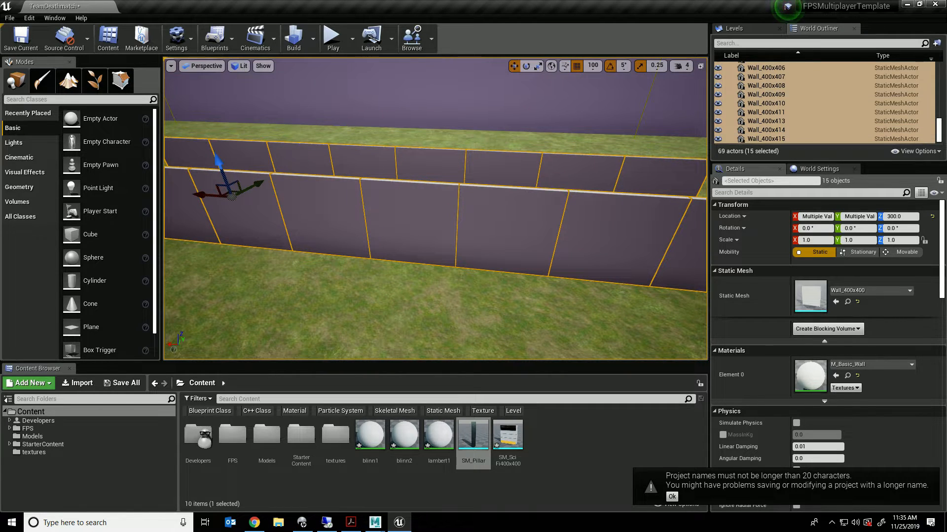
pyautogui.rightClick(508, 436)
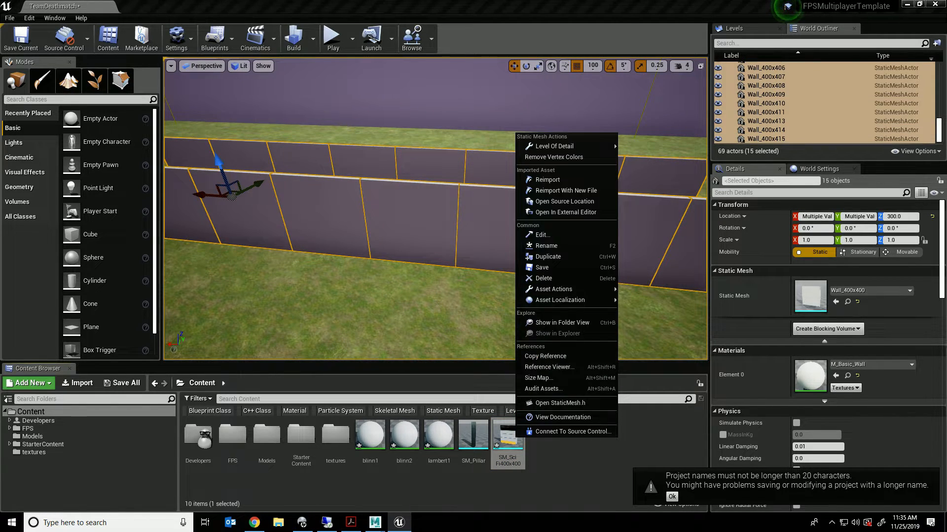
pyautogui.press('Escape')
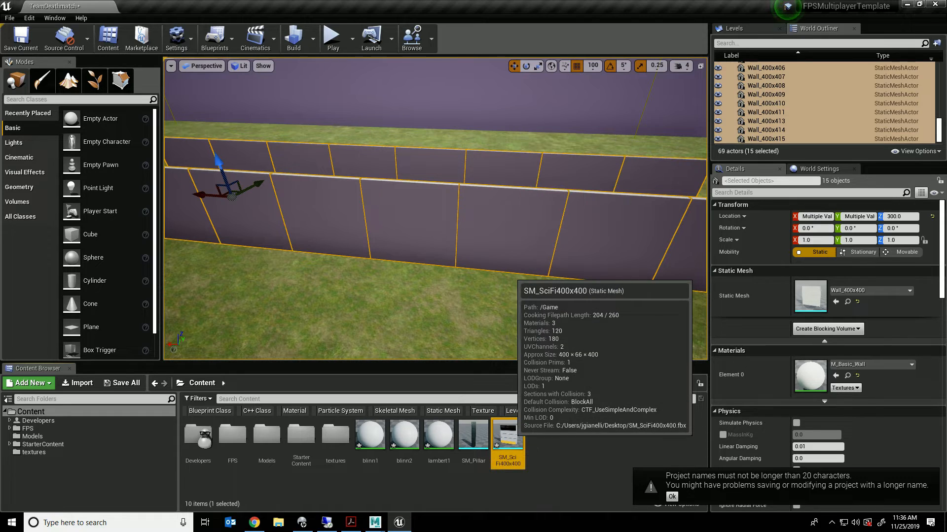
pyautogui.rightClick(514, 148)
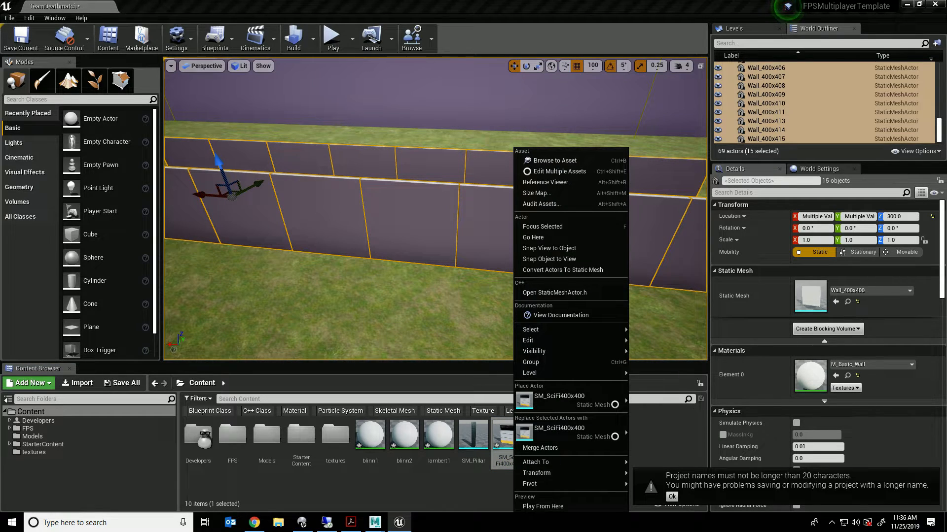
pyautogui.click(572, 433)
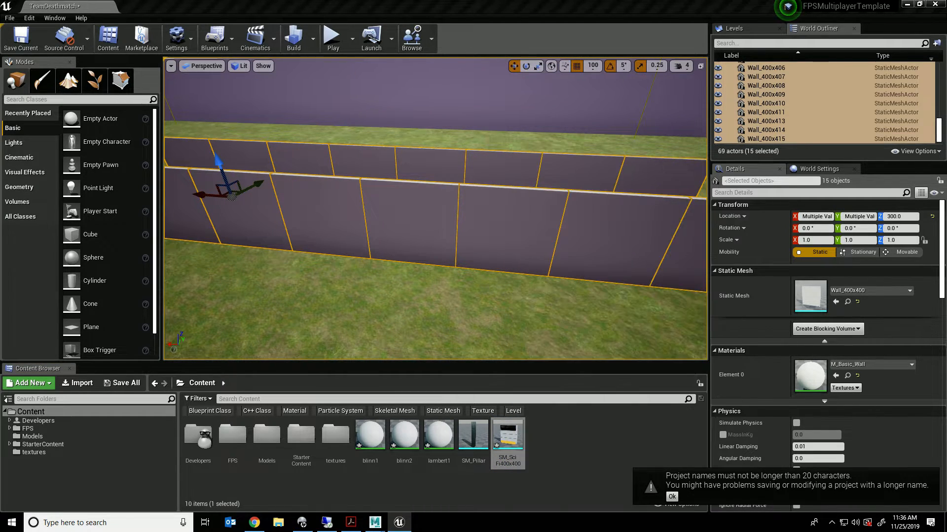
# Step: Rotate the eight wall segments of the row at Y 1150 by 180 degrees about Z and slide them back alongside the other row
pyautogui.moveTo(435, 209); pyautogui.dragTo(531, 233, button='right')
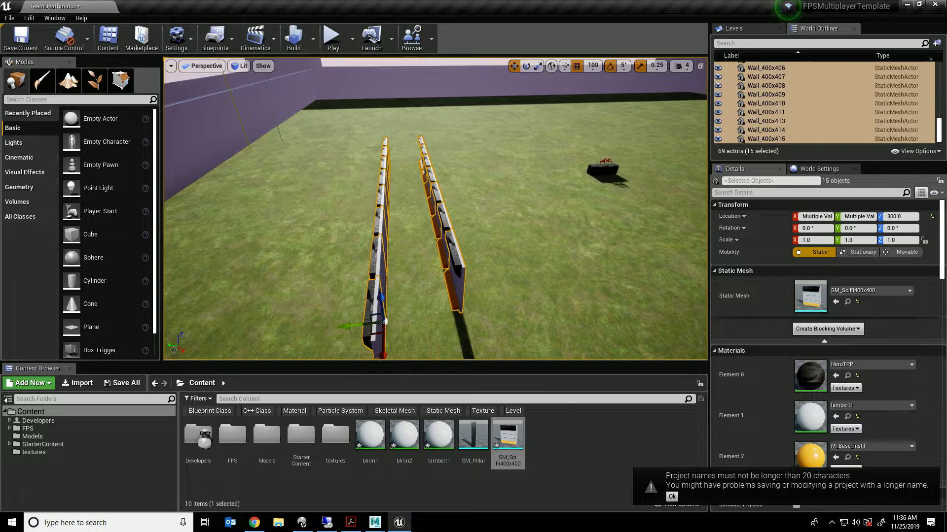
pyautogui.click(335, 296)
pyautogui.click(376, 316)
pyautogui.keyDown('ctrl'); pyautogui.click(378, 259); pyautogui.keyUp('ctrl')
pyautogui.keyDown('ctrl'); pyautogui.click(379, 223); pyautogui.keyUp('ctrl')
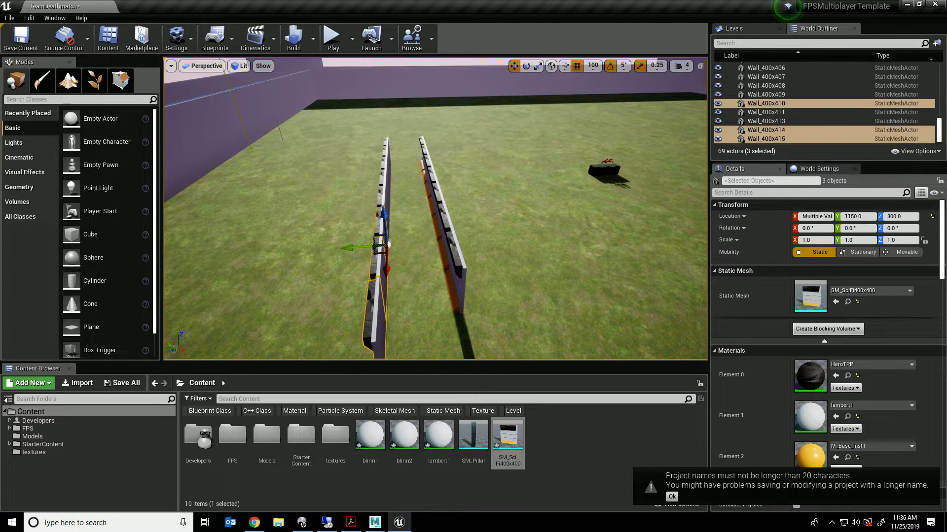
pyautogui.keyDown('ctrl'); pyautogui.click(381, 197); pyautogui.keyUp('ctrl')
pyautogui.keyDown('ctrl'); pyautogui.click(384, 177); pyautogui.keyUp('ctrl')
pyautogui.keyDown('ctrl'); pyautogui.click(386, 147); pyautogui.keyUp('ctrl')
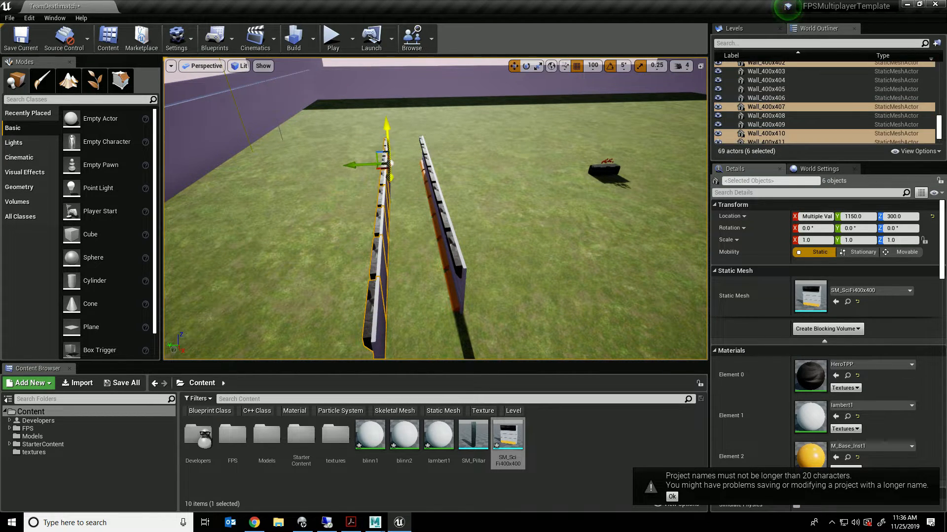
pyautogui.moveTo(386, 146); pyautogui.dragTo(485, 147, button='right')
pyautogui.keyDown('ctrl'); pyautogui.click(329, 181); pyautogui.keyUp('ctrl')
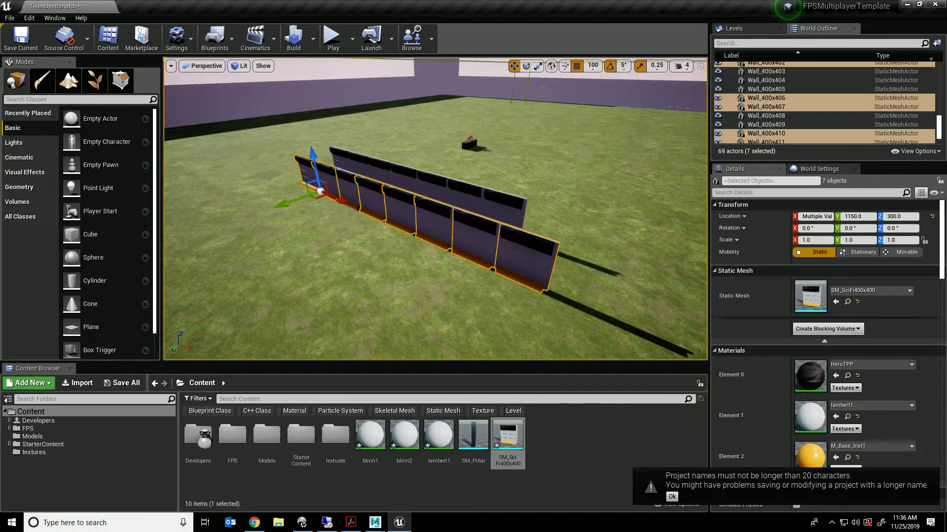
pyautogui.keyDown('ctrl'); pyautogui.click(349, 188); pyautogui.keyUp('ctrl')
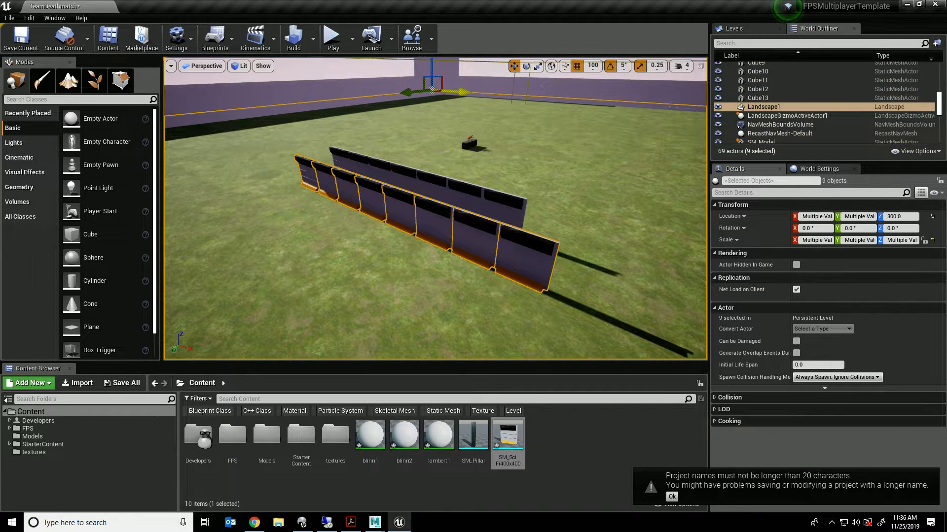
pyautogui.hotkey('ctrl', 'z')
pyautogui.press('e')
pyautogui.moveTo(340, 227); pyautogui.dragTo(302, 187)
pyautogui.press('w')
pyautogui.moveTo(353, 206); pyautogui.dragTo(432, 241)
# Step: Place an SM_Pillar in the level and move it to the end of the other wall row, at X -1800, Y 700
pyautogui.moveTo(433, 241); pyautogui.dragTo(291, 247, button='right')
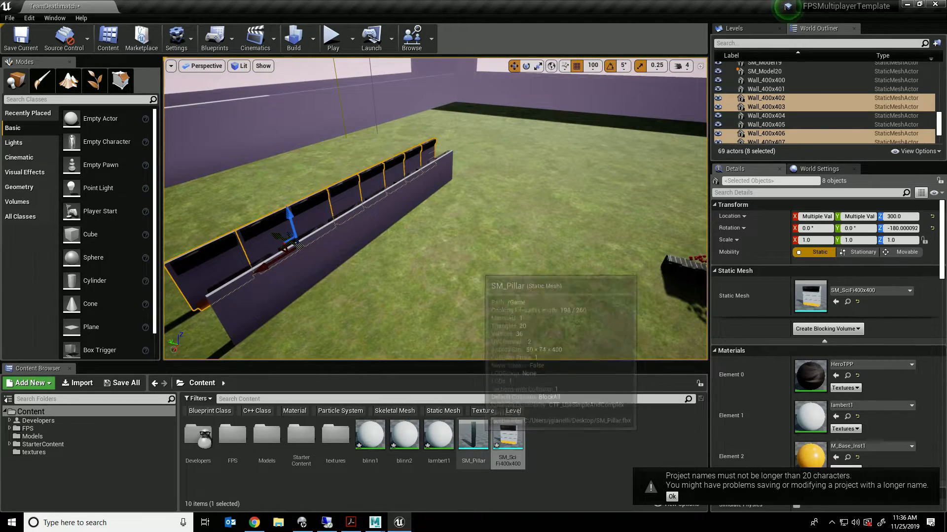
pyautogui.moveTo(473, 436); pyautogui.dragTo(340, 315)
pyautogui.press('f')
pyautogui.scroll(-4, 190, 296)
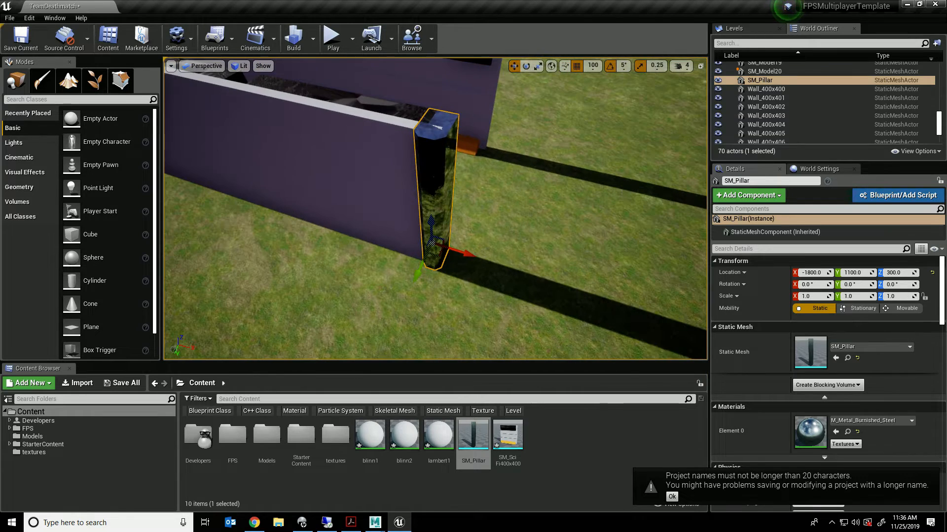
pyautogui.moveTo(431, 260); pyautogui.dragTo(496, 186)
pyautogui.moveTo(496, 186); pyautogui.dragTo(547, 77, button='middle')
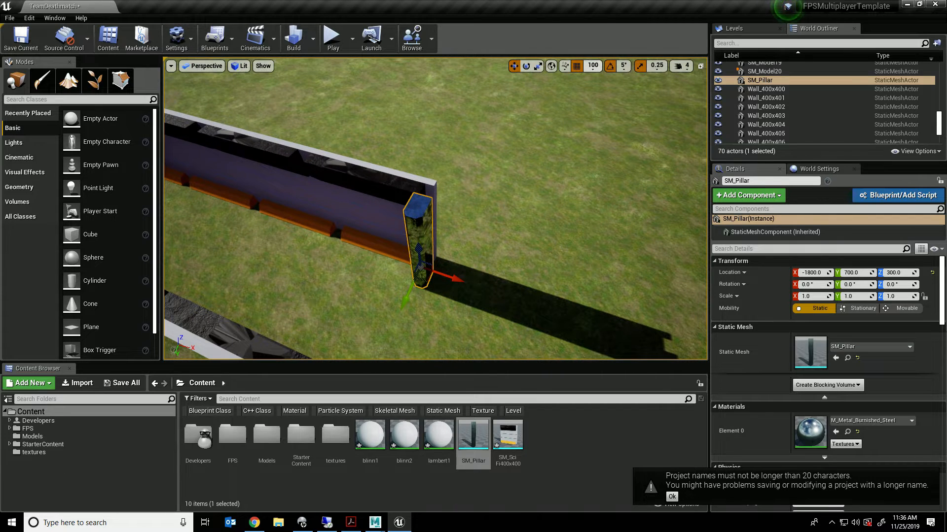
# Step: Set the grid snap size to 10 and fit the pillar against the wall end at X -1790, Y 660
pyautogui.click(593, 65)
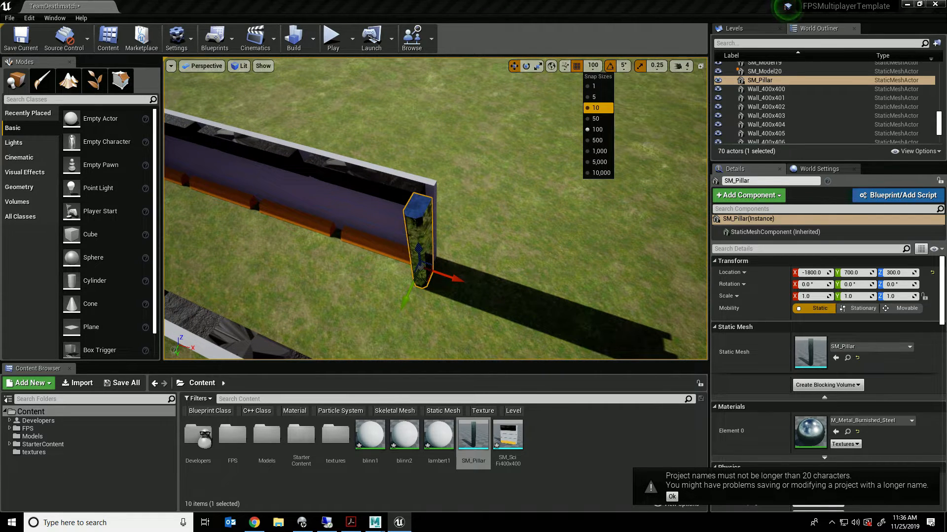
pyautogui.click(595, 108)
pyautogui.moveTo(405, 295); pyautogui.dragTo(343, 297)
pyautogui.moveTo(410, 246); pyautogui.dragTo(523, 245)
# Step: Set the grid snap size to 100 and duplicate the pillar twice along the wall, at 400-unit spacing, ending at X -2590
pyautogui.click(595, 66)
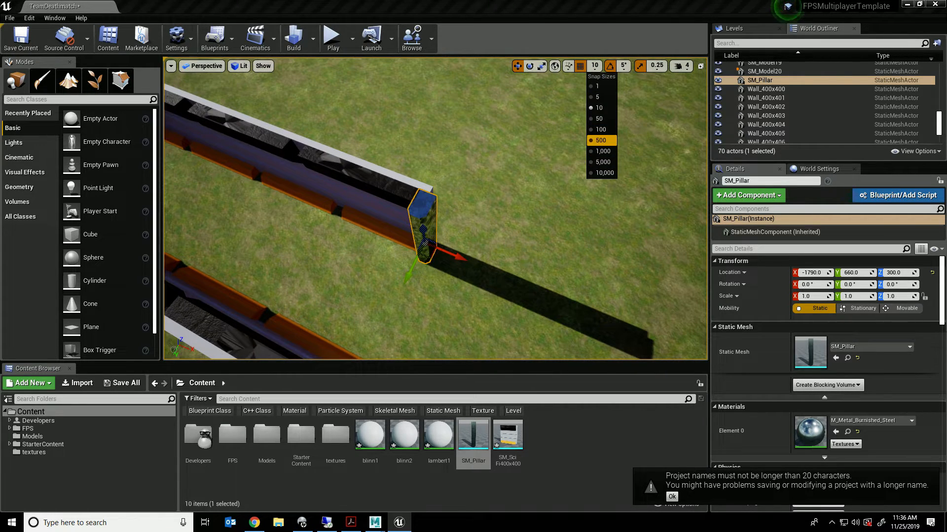
pyautogui.click(599, 131)
pyautogui.press('s')
pyautogui.moveTo(473, 197); pyautogui.dragTo(523, 200, button='right')
pyautogui.press('a')
pyautogui.keyDown('alt'); pyautogui.moveTo(572, 250); pyautogui.dragTo(441, 242); pyautogui.keyUp('alt')
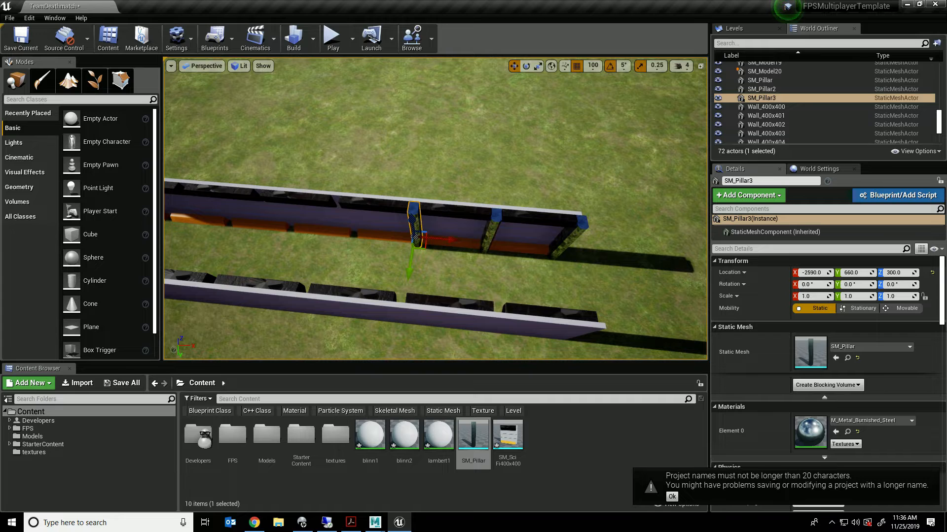
# Step: Duplicate the three pillars farther along the same wall and copy the farthest one once more to X -4190
pyautogui.keyDown('ctrl'); pyautogui.click(485, 239); pyautogui.keyUp('ctrl')
pyautogui.keyDown('ctrl'); pyautogui.click(546, 248); pyautogui.keyUp('ctrl')
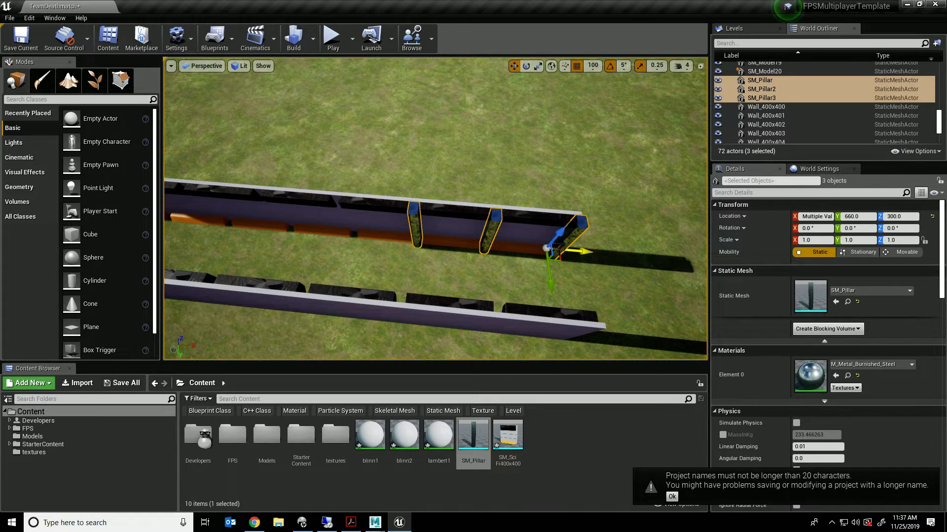
pyautogui.keyDown('alt'); pyautogui.moveTo(546, 248); pyautogui.dragTo(228, 220); pyautogui.keyUp('alt')
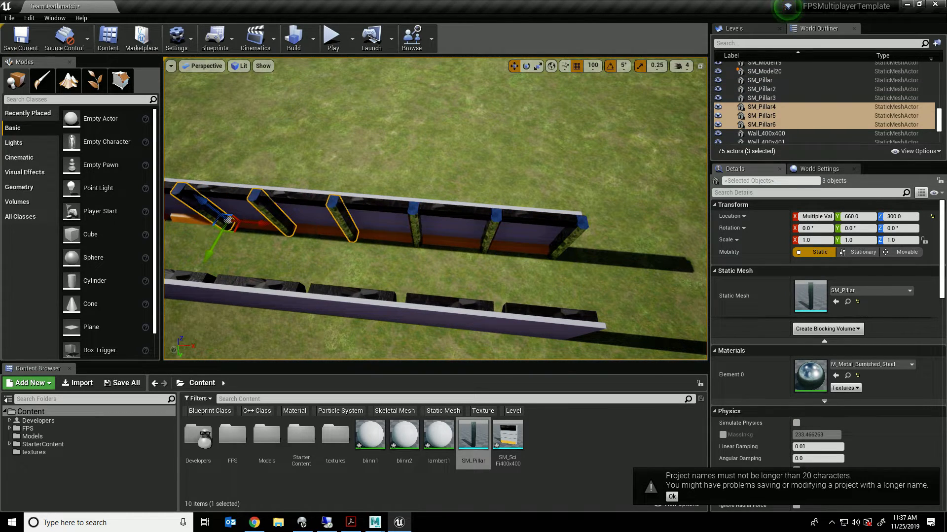
pyautogui.press('f')
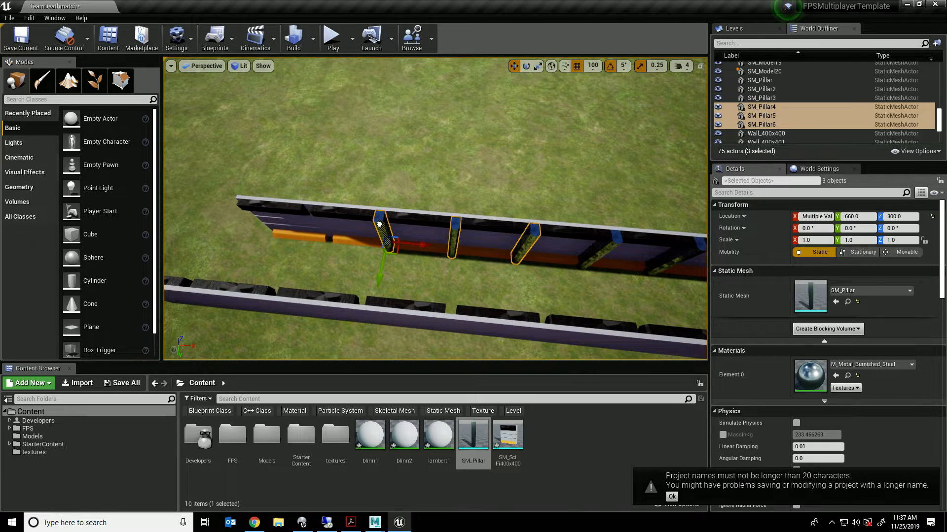
pyautogui.click(379, 224)
pyautogui.keyDown('alt'); pyautogui.moveTo(412, 244); pyautogui.dragTo(348, 239); pyautogui.keyUp('alt')
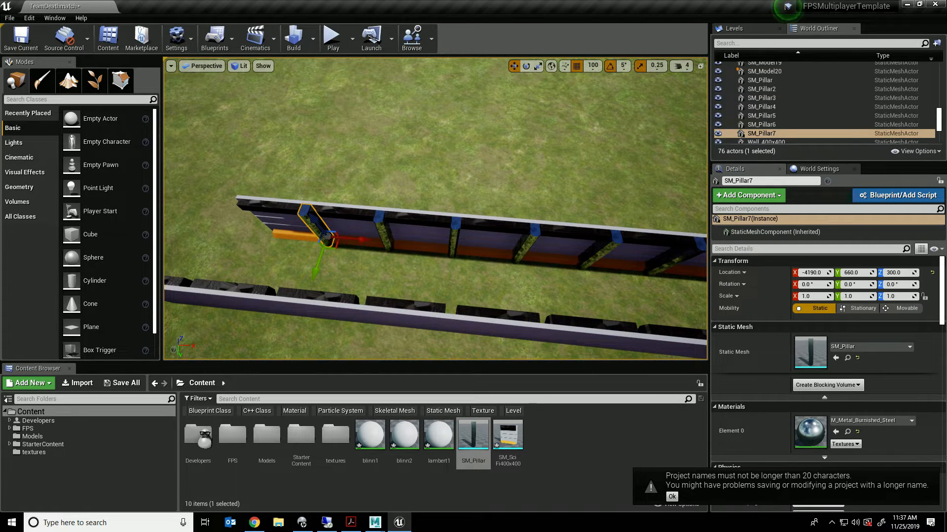
# Step: Select all seven pillars along the wall and duplicate them toward the opposite wall row, at Y 860
pyautogui.keyDown('ctrl'); pyautogui.click(386, 240); pyautogui.keyUp('ctrl')
pyautogui.keyDown('ctrl'); pyautogui.click(452, 241); pyautogui.keyUp('ctrl')
pyautogui.keyDown('ctrl'); pyautogui.click(512, 251); pyautogui.keyUp('ctrl')
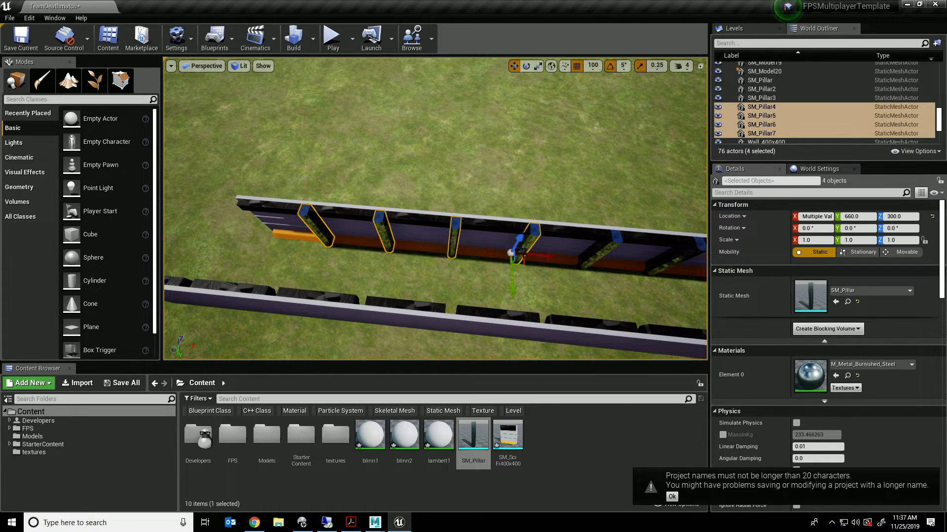
pyautogui.keyDown('ctrl'); pyautogui.click(614, 242); pyautogui.keyUp('ctrl')
pyautogui.keyDown('ctrl'); pyautogui.click(688, 244); pyautogui.keyUp('ctrl')
pyautogui.scroll(-3, 685, 247)
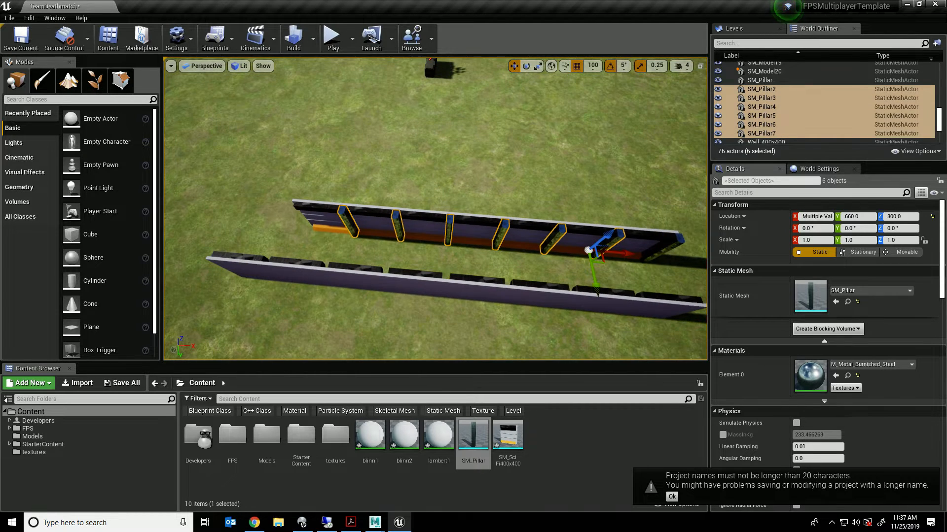
pyautogui.keyDown('ctrl'); pyautogui.click(607, 242); pyautogui.keyUp('ctrl')
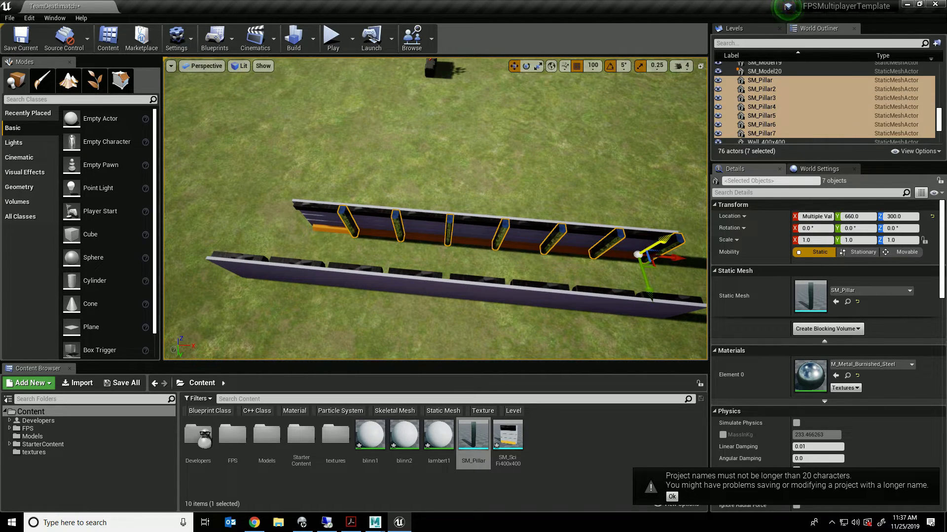
pyautogui.keyDown('alt'); pyautogui.moveTo(649, 290); pyautogui.dragTo(656, 320); pyautogui.keyUp('alt')
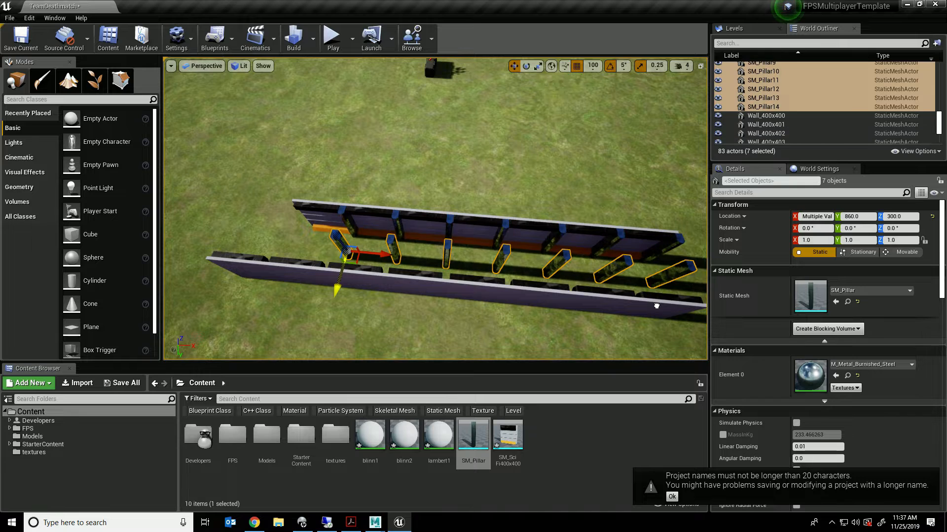
# Step: Rotate the seven copied pillars 180 degrees about the Z axis so they face the opposite way
pyautogui.press('e')
pyautogui.moveTo(394, 263); pyautogui.dragTo(299, 237)
pyautogui.moveTo(276, 305); pyautogui.dragTo(256, 305)
pyautogui.press('w')
# Step: Move the rotated pillars along and across to line up with the panels on the inner side of the opposite wall
pyautogui.moveTo(361, 284); pyautogui.dragTo(443, 315)
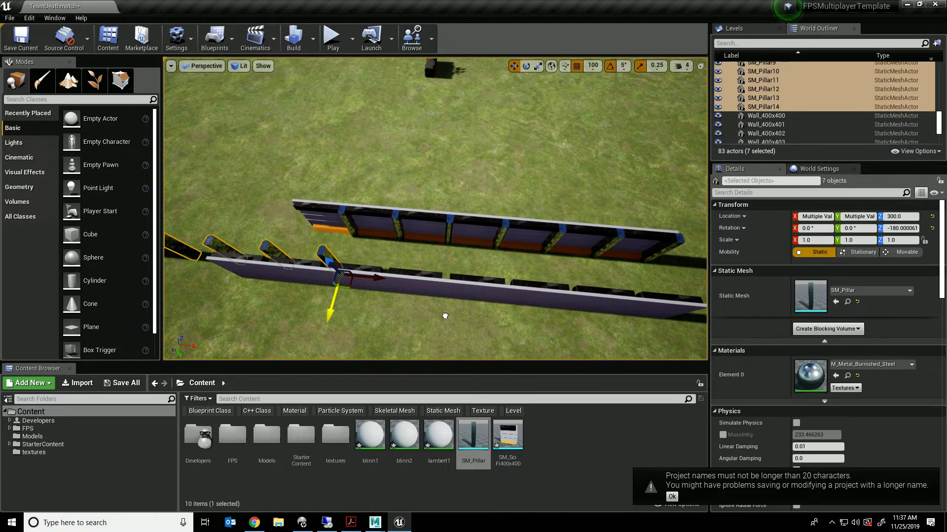
pyautogui.moveTo(367, 278); pyautogui.dragTo(338, 279)
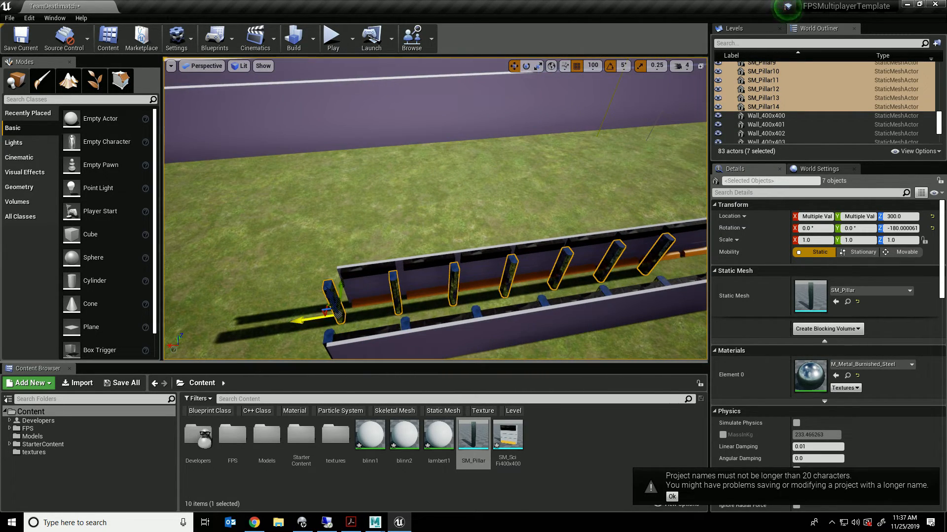
pyautogui.moveTo(317, 319); pyautogui.dragTo(331, 318)
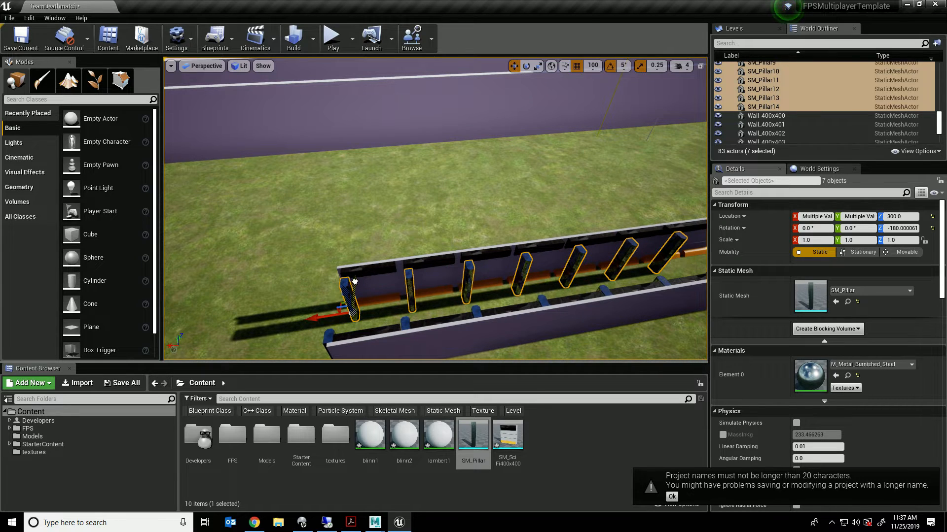
pyautogui.keyDown('alt'); pyautogui.moveTo(355, 282); pyautogui.dragTo(355, 277); pyautogui.keyUp('alt')
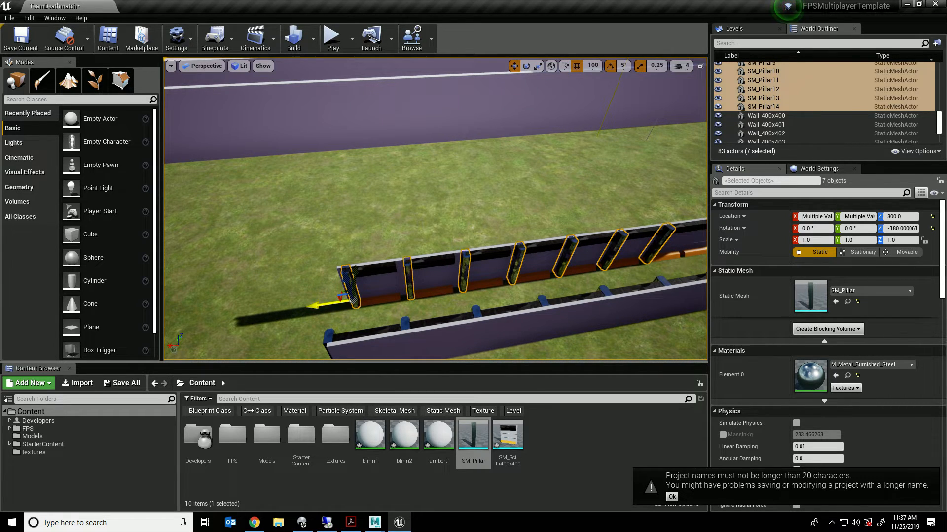
pyautogui.moveTo(319, 304); pyautogui.dragTo(252, 276)
pyautogui.keyDown('alt'); pyautogui.moveTo(375, 291); pyautogui.dragTo(390, 288); pyautogui.keyUp('alt')
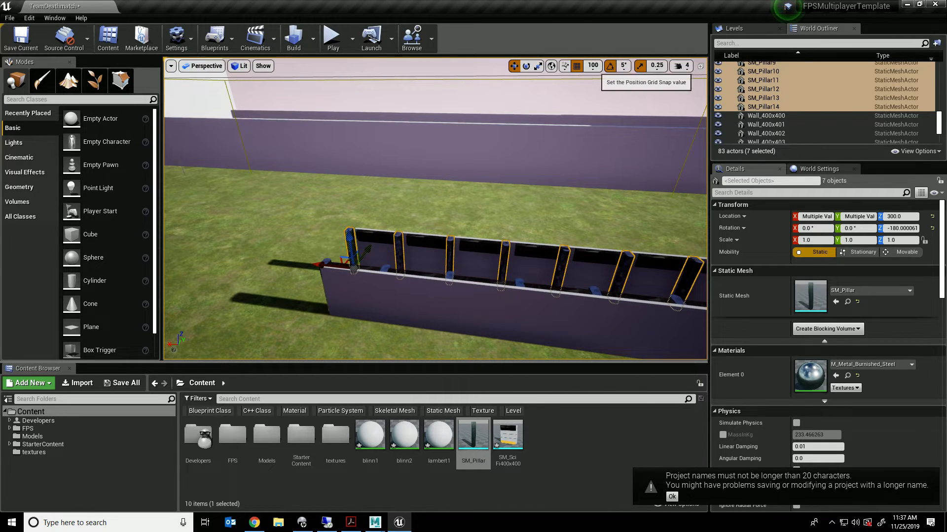
# Step: Set the grid snap size to 10 and shift the seven pillars along the wall to align with its end and panel joints
pyautogui.click(592, 65)
pyautogui.click(595, 107)
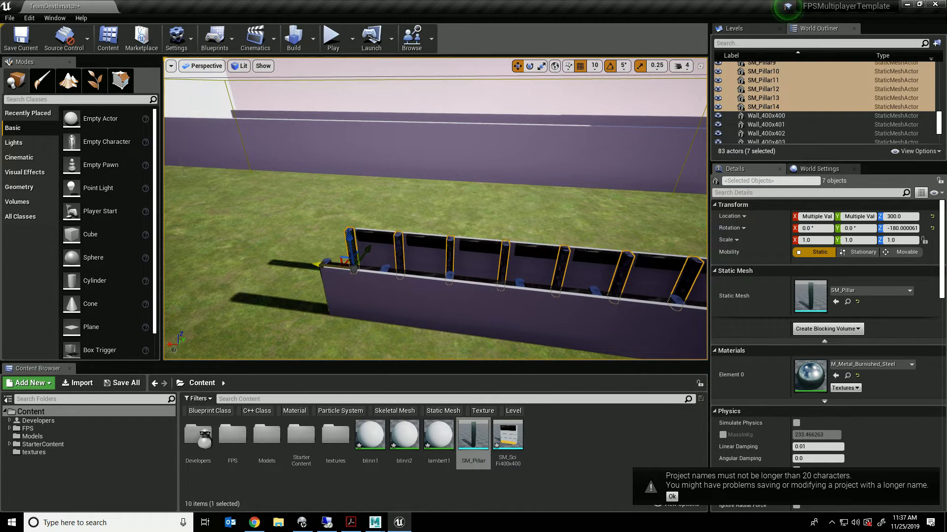
pyautogui.moveTo(322, 265); pyautogui.dragTo(325, 263)
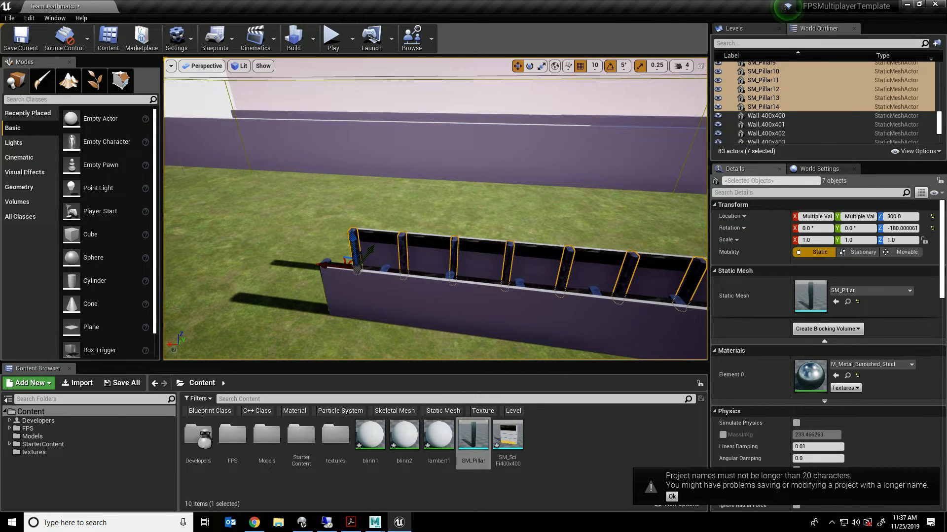
pyautogui.press('w')
pyautogui.moveTo(345, 264)
pyautogui.mouseDown(button='right')
pyautogui.moveTo(340, 256)
pyautogui.moveTo(337, 274)
pyautogui.moveTo(345, 264)
pyautogui.mouseUp(button='right')
pyautogui.click(345, 266)
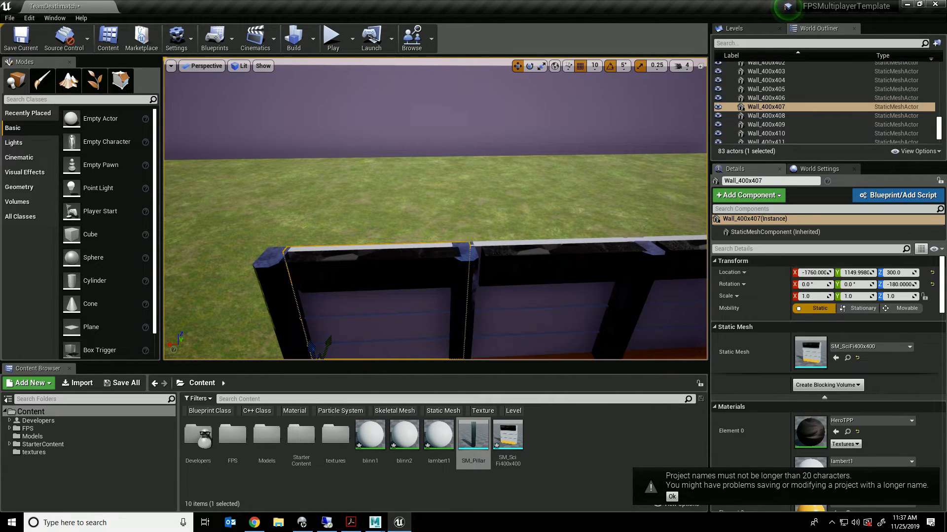
pyautogui.hotkey('ctrl', 'z')
pyautogui.moveTo(346, 266)
pyautogui.mouseDown(button='right')
pyautogui.moveTo(328, 281)
pyautogui.moveTo(333, 271)
pyautogui.mouseUp(button='right')
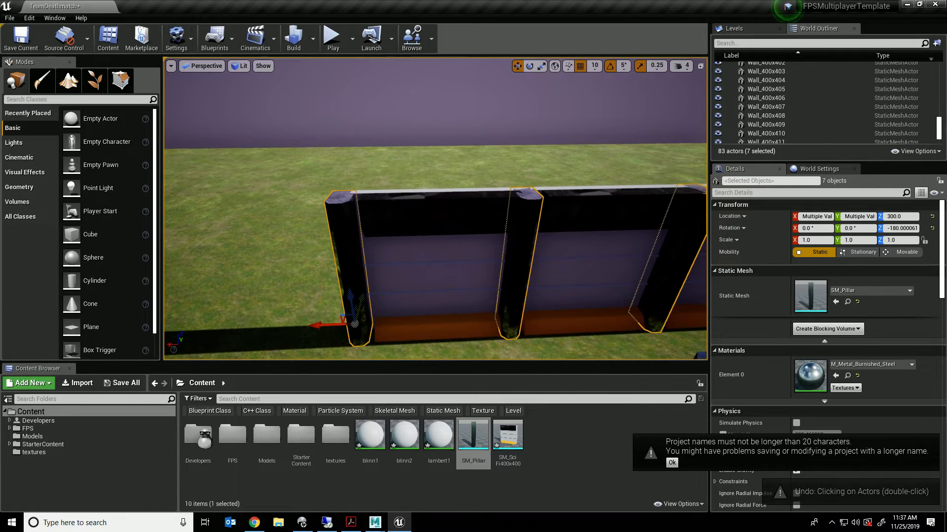
pyautogui.moveTo(324, 324); pyautogui.dragTo(332, 323)
# Step: Adjust the seven pillars' depth in 10-unit steps so they sit against the wall's inner face
pyautogui.moveTo(332, 321); pyautogui.dragTo(384, 292, button='right')
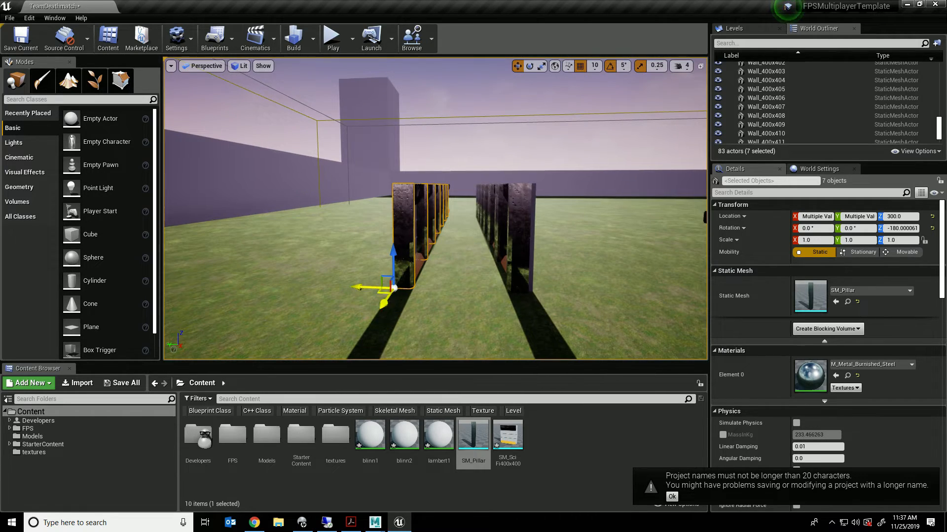
pyautogui.moveTo(367, 287); pyautogui.dragTo(375, 288)
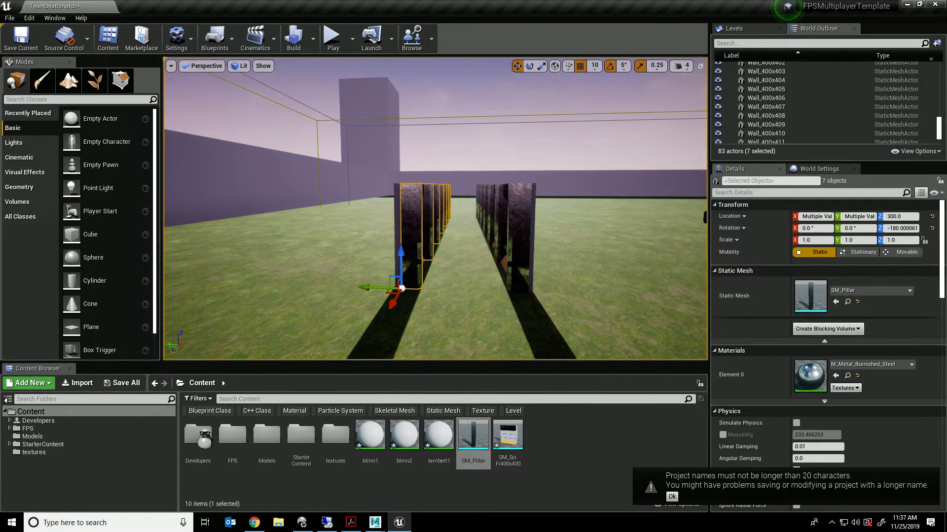
pyautogui.moveTo(376, 288); pyautogui.dragTo(383, 319, button='right')
pyautogui.press('s')
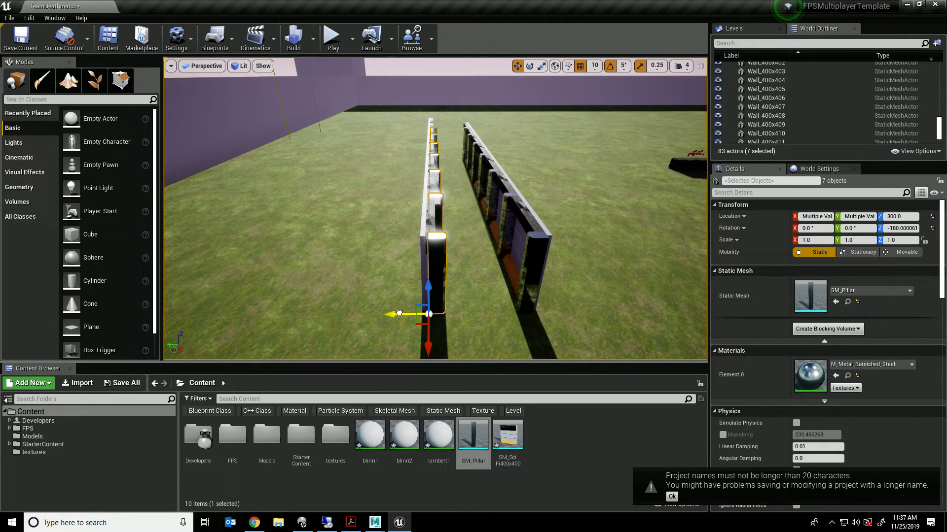
pyautogui.moveTo(399, 313); pyautogui.dragTo(397, 313)
# Step: Deselect the pillars, play the level in the editor despite the blueprint compile errors, and show it full screen
pyautogui.click(477, 296)
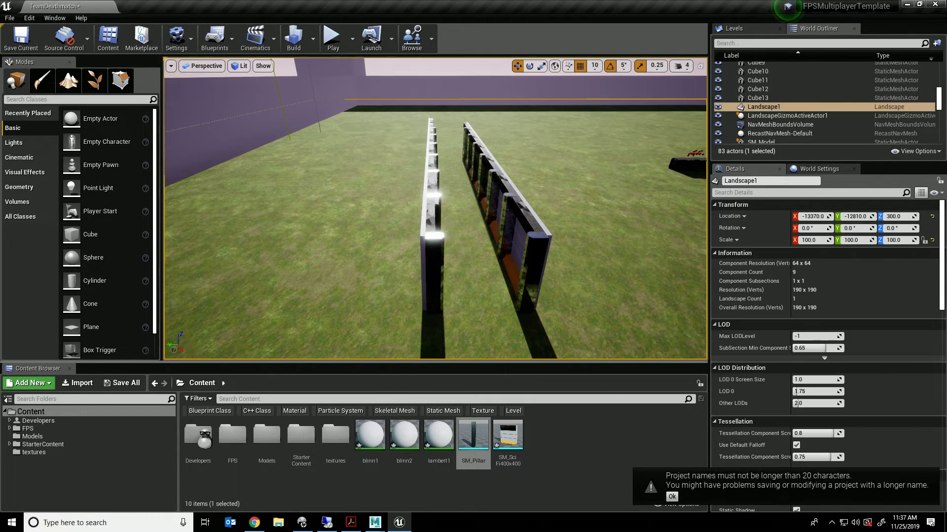
pyautogui.rightClick(478, 296)
pyautogui.click(334, 39)
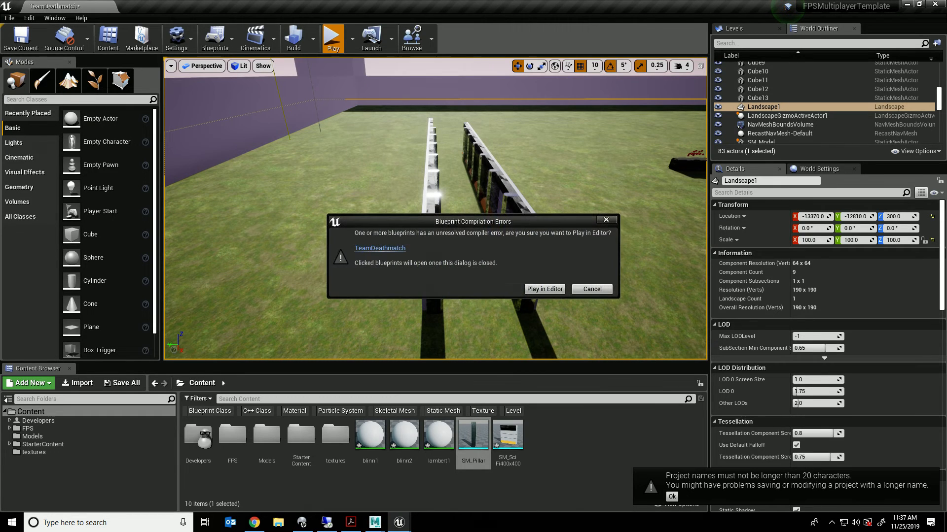
pyautogui.click(542, 287)
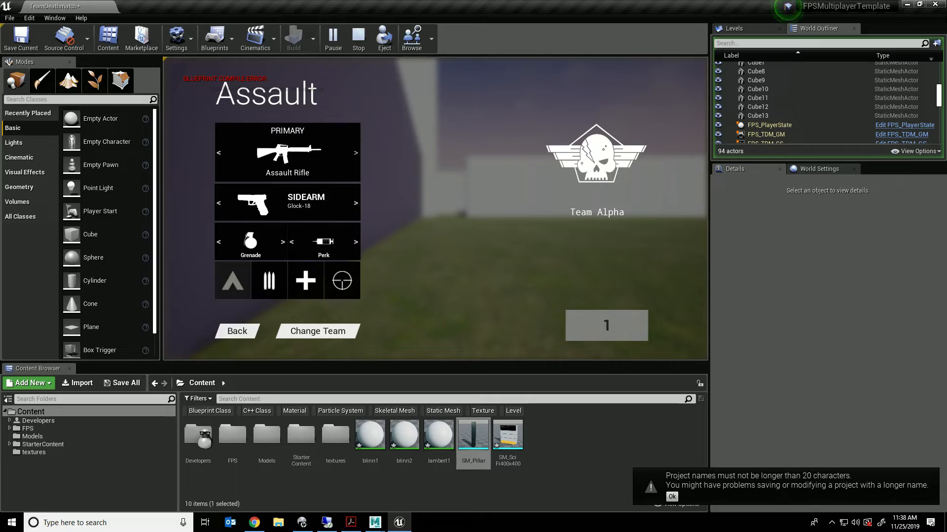
pyautogui.press('F11')
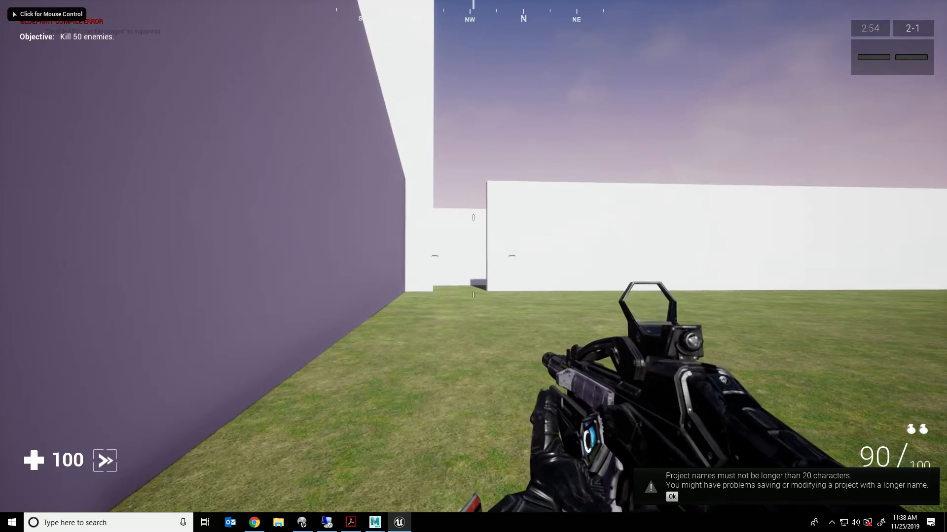
# Step: Walk across the level into the corridor between the two wall rows and inspect the walls and pillars in-game
pyautogui.press('w')
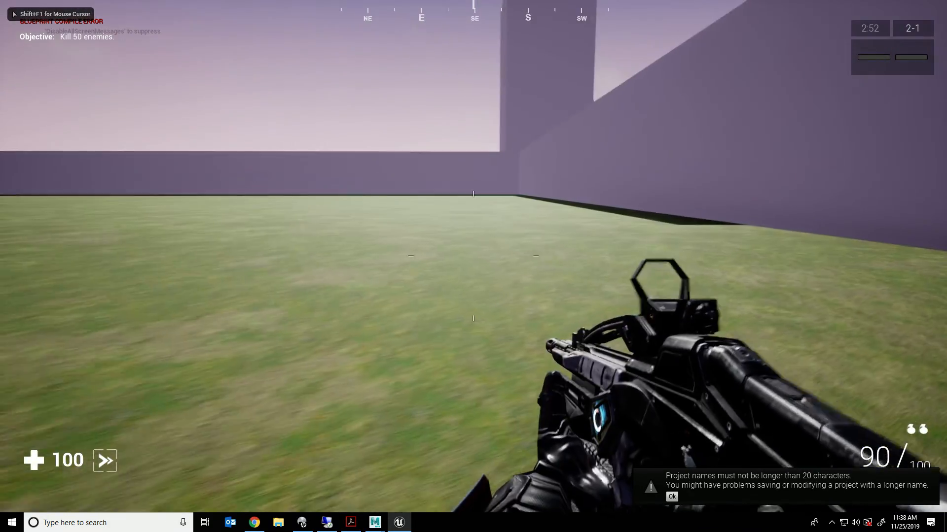
pyautogui.hotkey('shift', 'w')
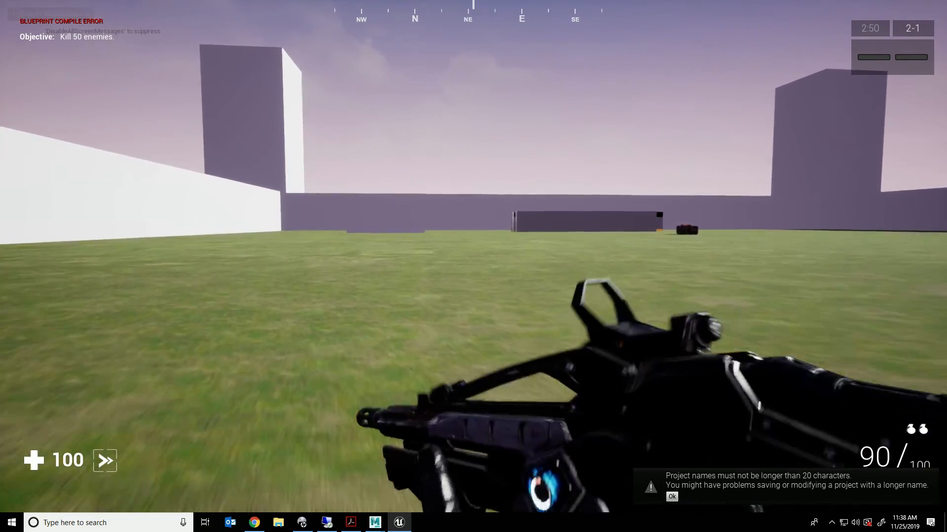
pyautogui.press('w')
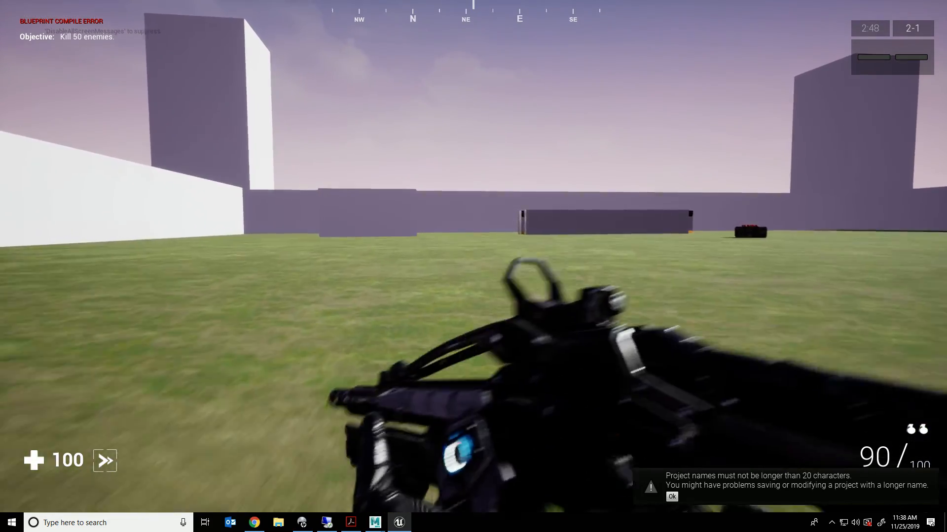
pyautogui.press('w')
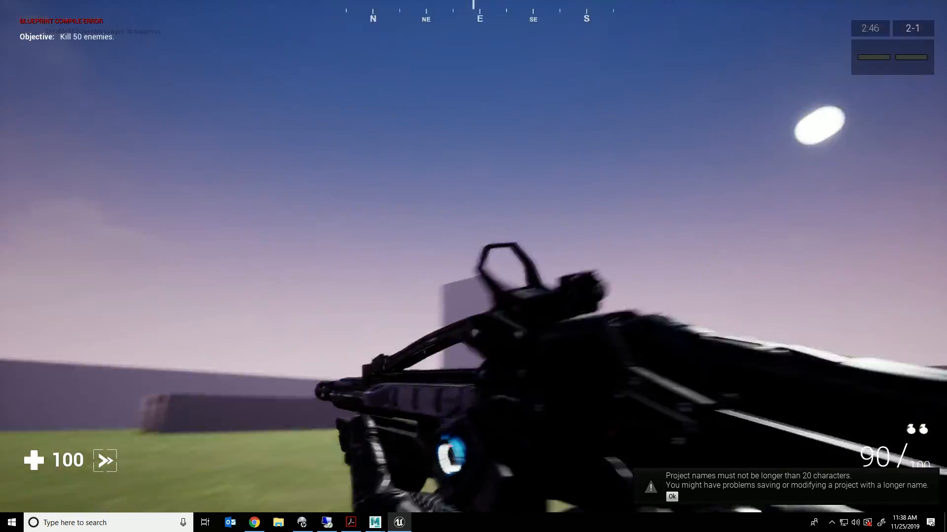
pyautogui.press('w')
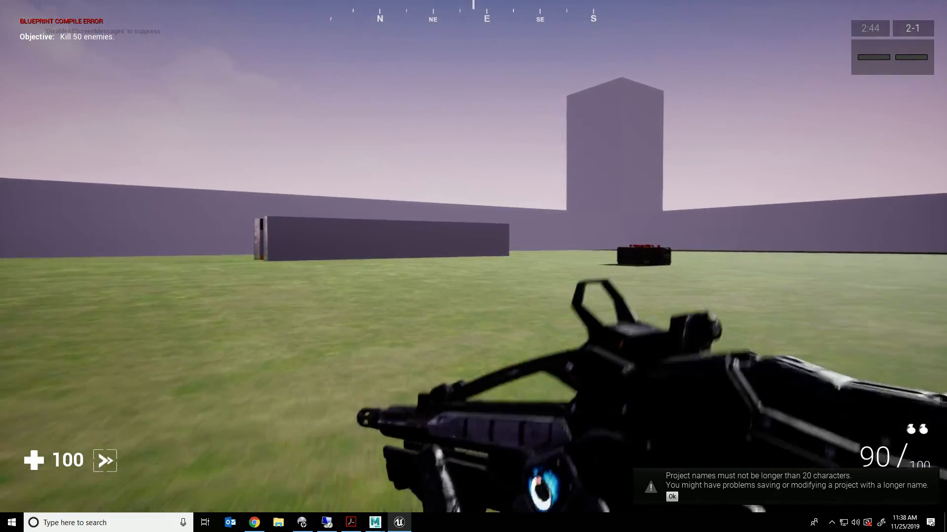
pyautogui.press('w')
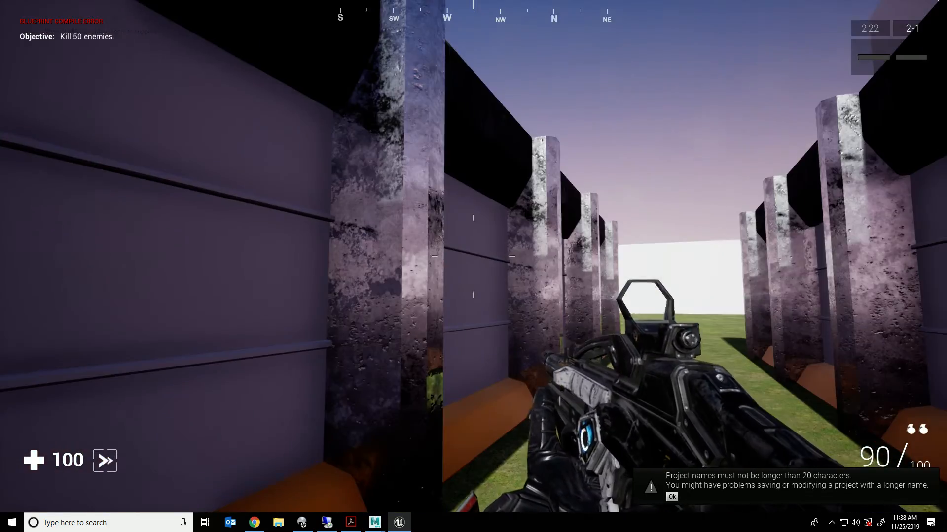
pyautogui.press('w')
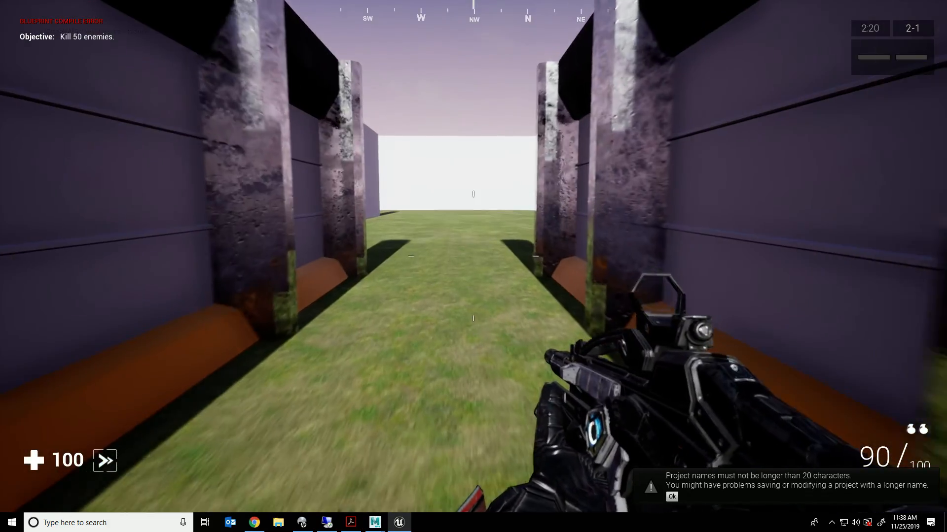
pyautogui.press('a')
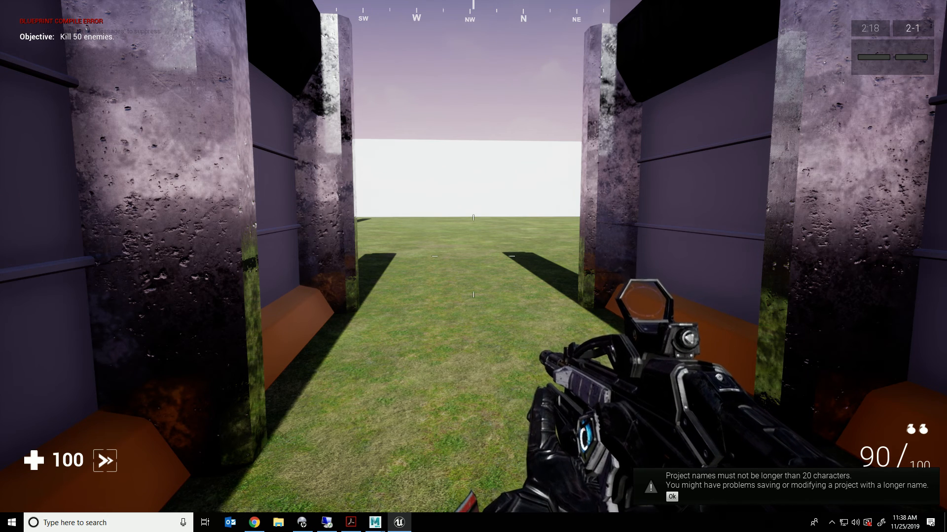